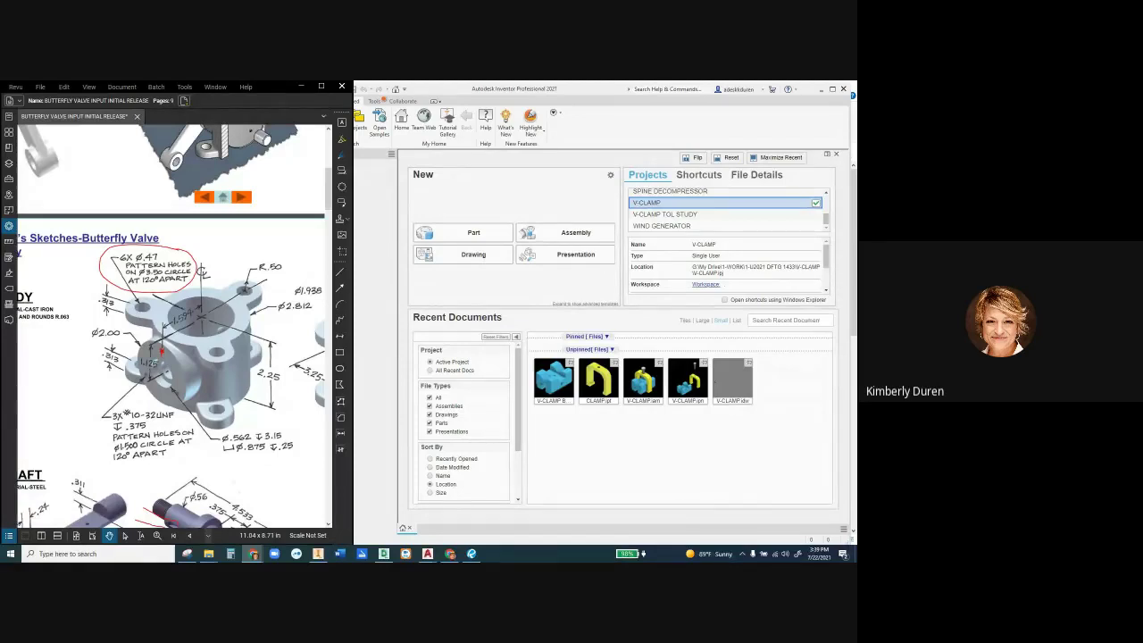
Start a new single-user project named BUTTERFLY VALVE
{"action": "left_click_drag", "start_coordinate": [353, 203], "coordinate": [306, 204]}
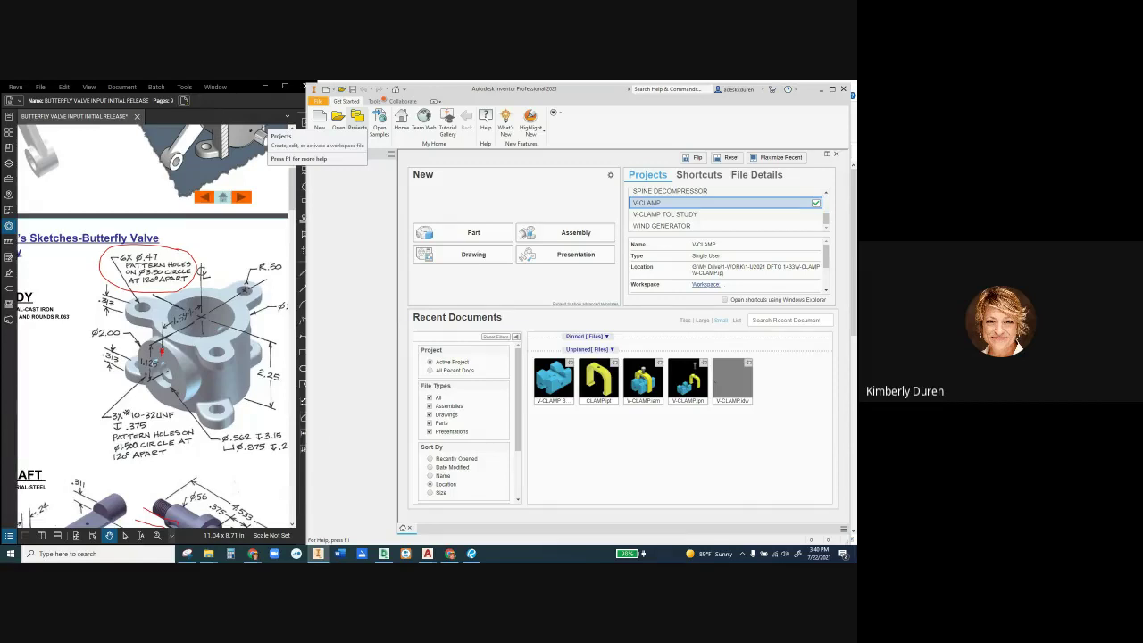
{"action": "left_click", "coordinate": [357, 122]}
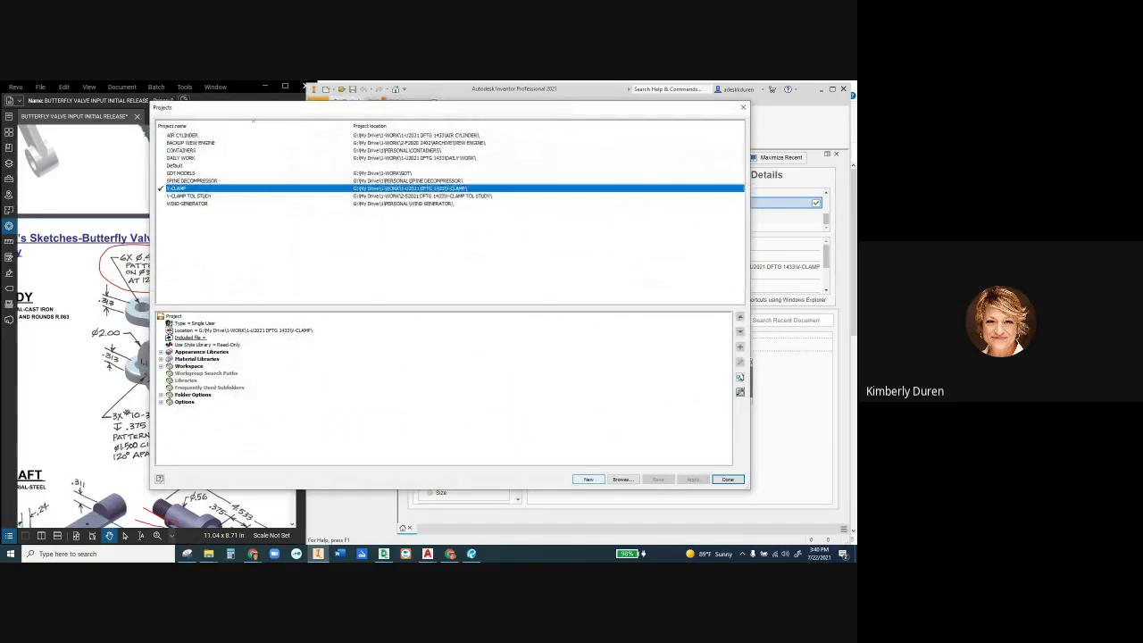
{"action": "left_click", "coordinate": [587, 479]}
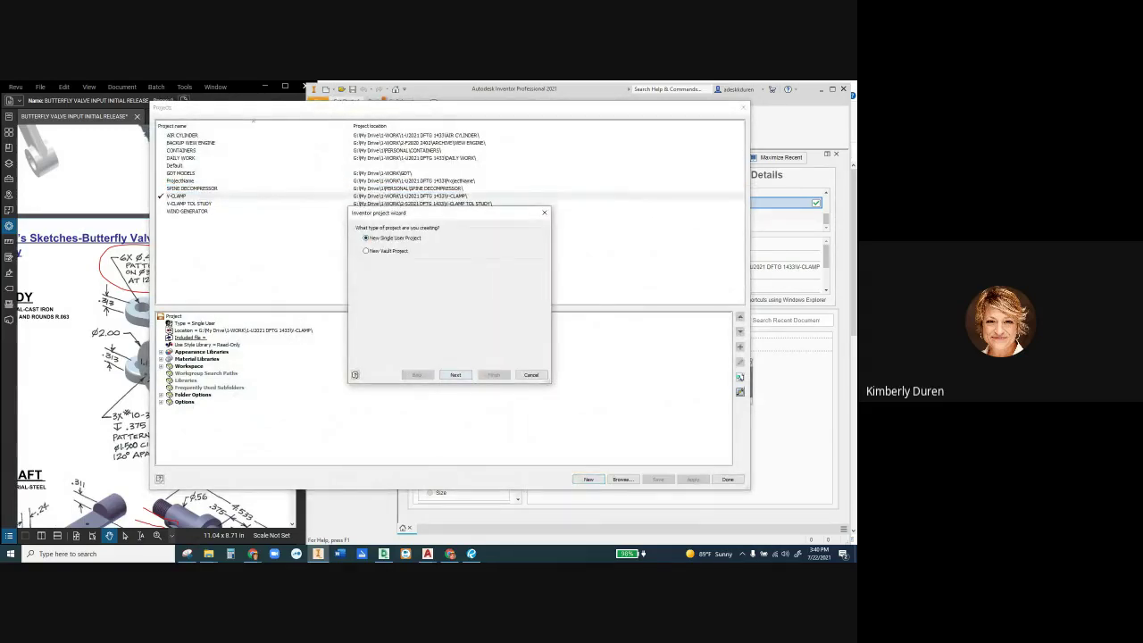
{"action": "left_click", "coordinate": [456, 374]}
{"action": "double_click", "coordinate": [388, 246]}
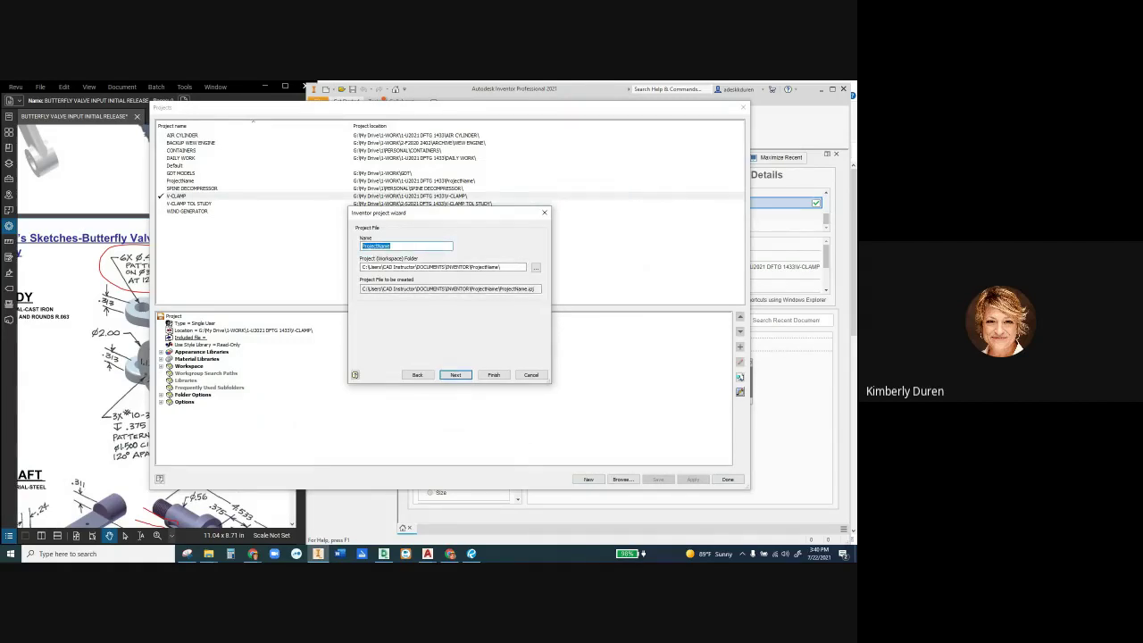
{"action": "type", "text": "BUTTERFLY VALVE"}
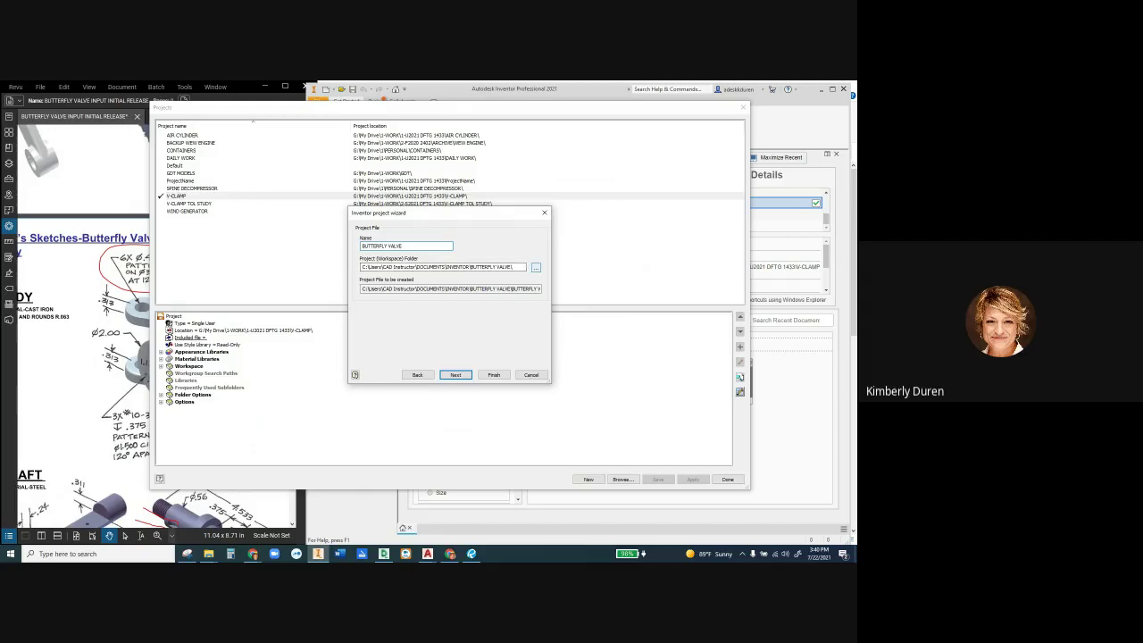
Browse for the project's workspace location to the 1-U2021 DFTG 1433 folder under 1-WORK in Google Drive's My Drive
{"action": "left_click", "coordinate": [535, 267]}
{"action": "double_click", "coordinate": [340, 195]}
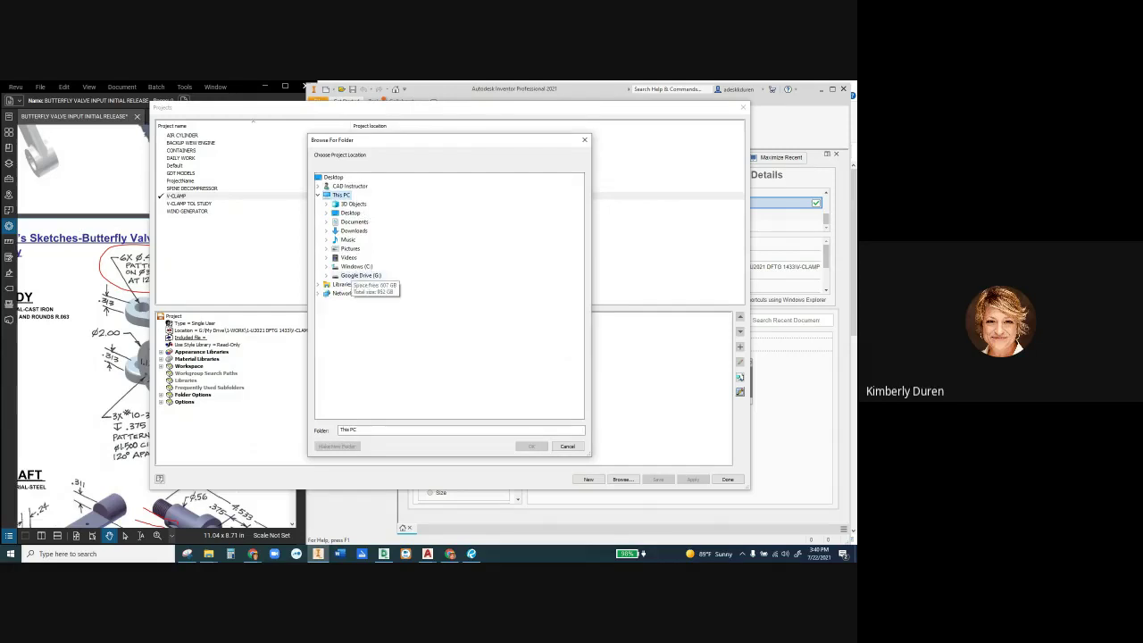
{"action": "double_click", "coordinate": [357, 276]}
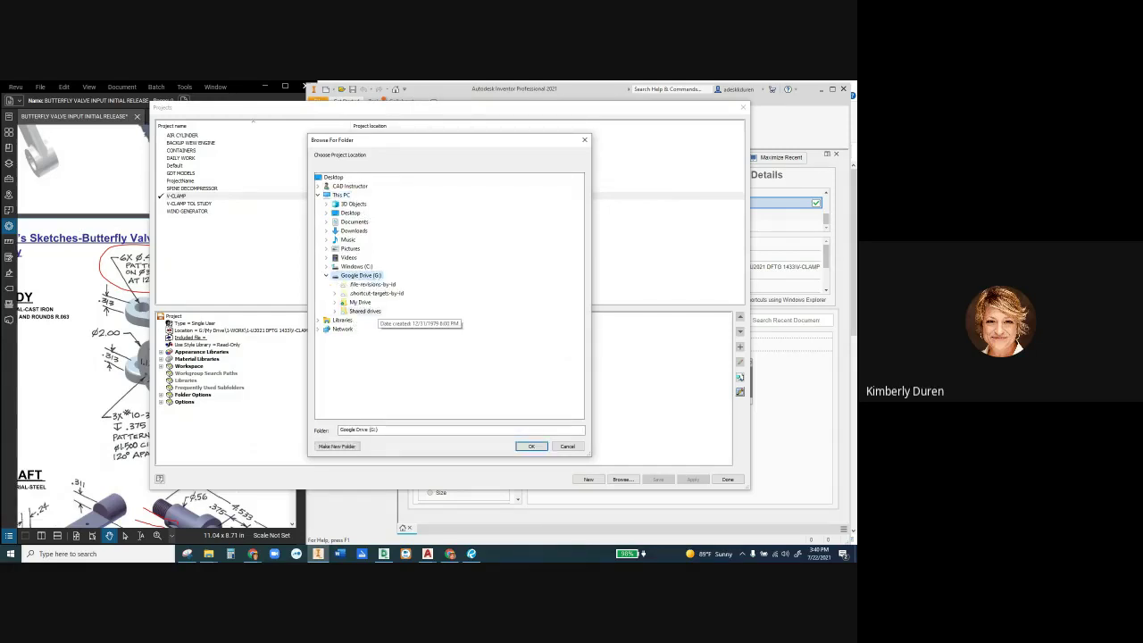
{"action": "double_click", "coordinate": [360, 302]}
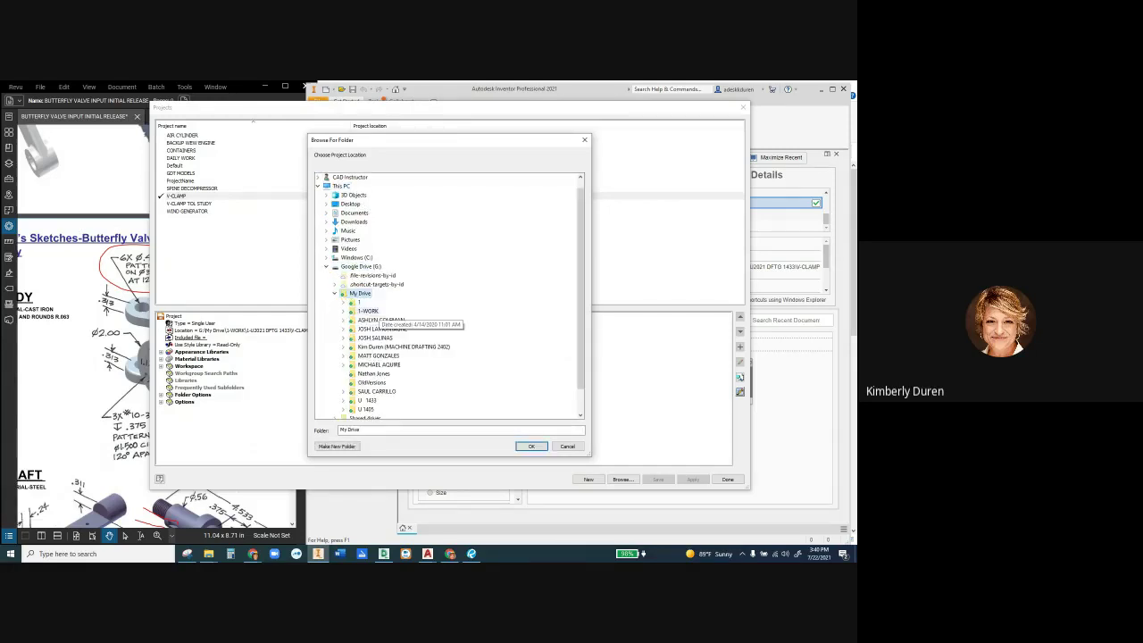
{"action": "double_click", "coordinate": [368, 310]}
{"action": "double_click", "coordinate": [389, 266]}
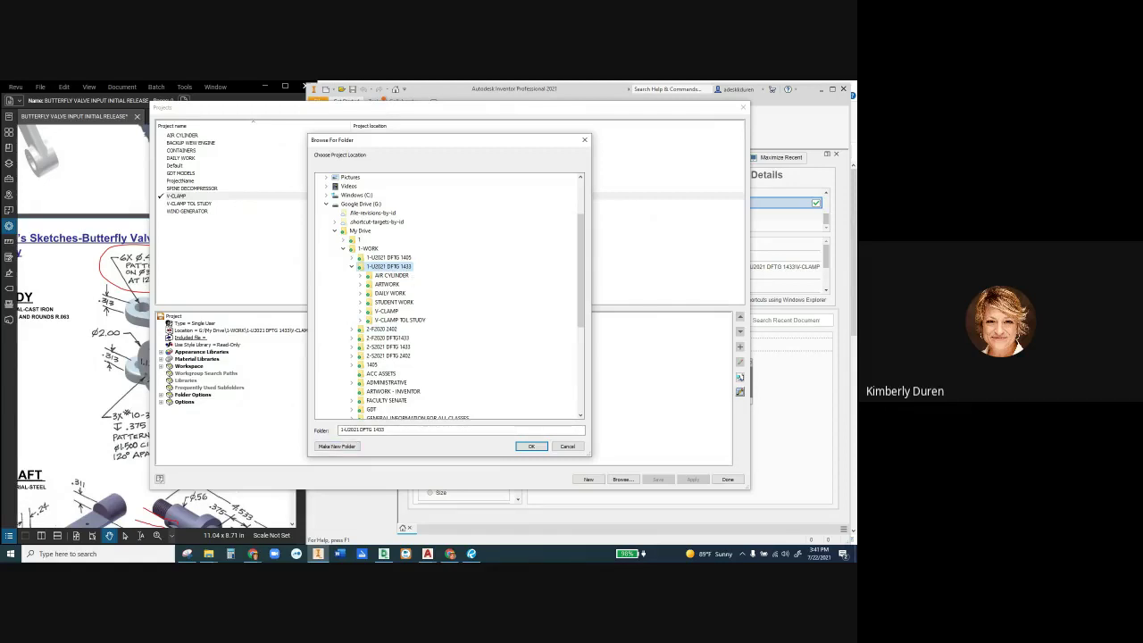
Create a BUTTERFLY VALVE folder there as the workspace, and finish creating the project
{"action": "left_click", "coordinate": [337, 446]}
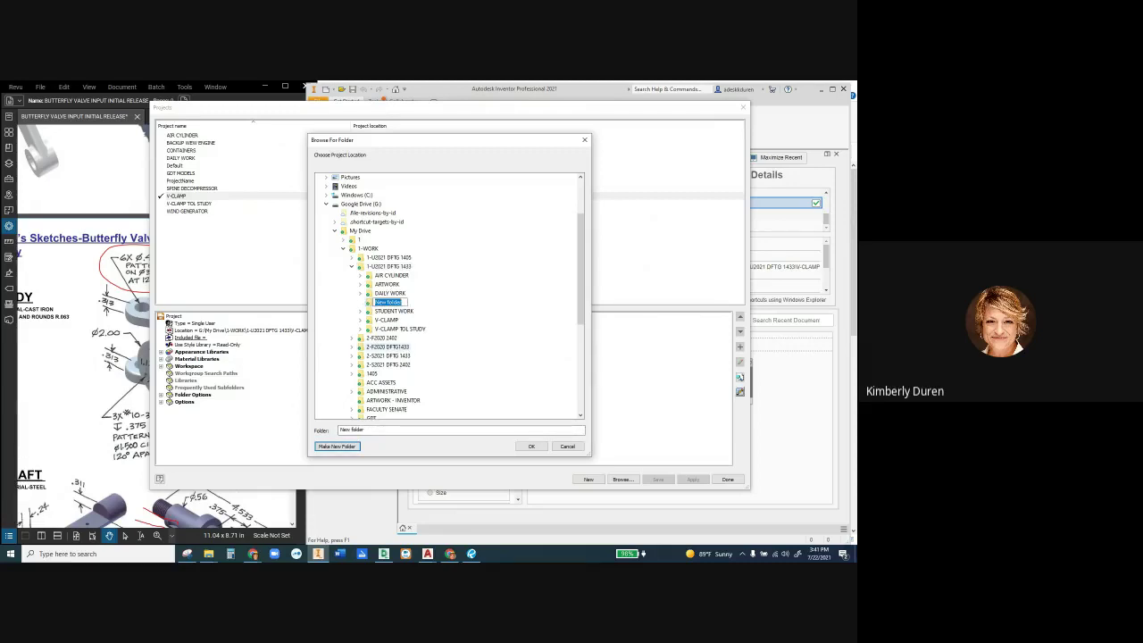
{"action": "type", "text": "BUTTERFLY VALVE"}
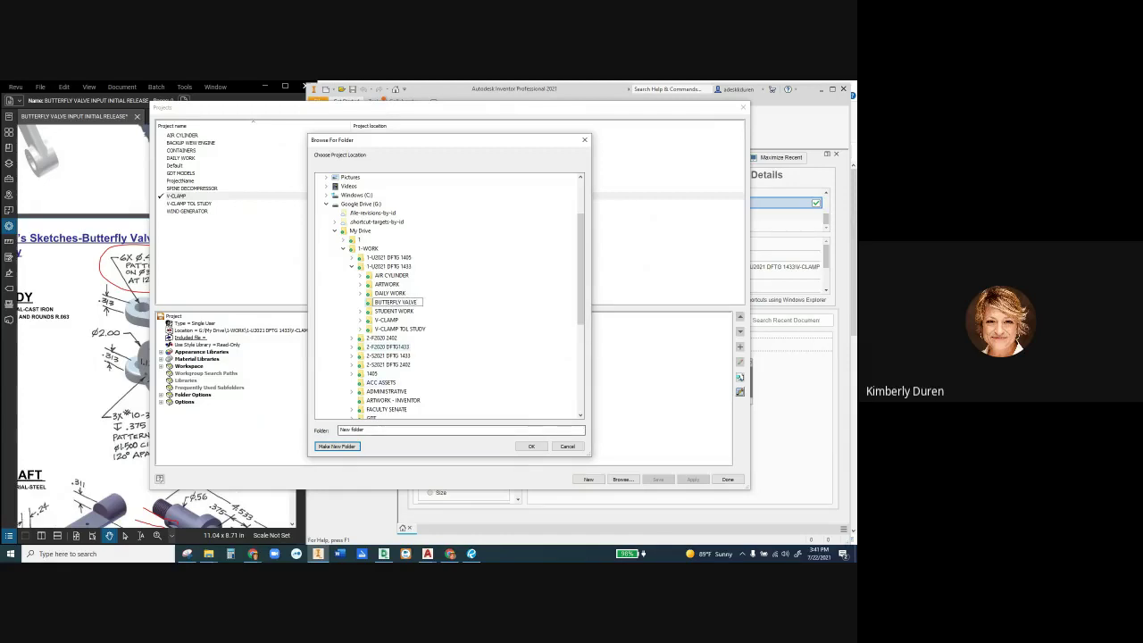
{"action": "key", "text": "Return"}
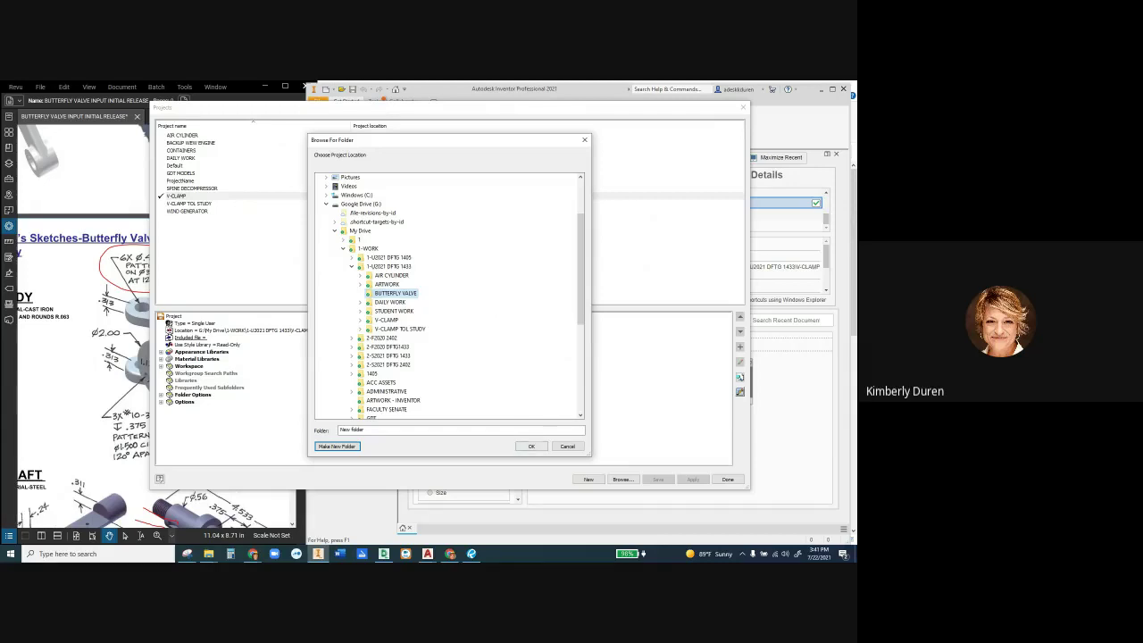
{"action": "left_click", "coordinate": [530, 445]}
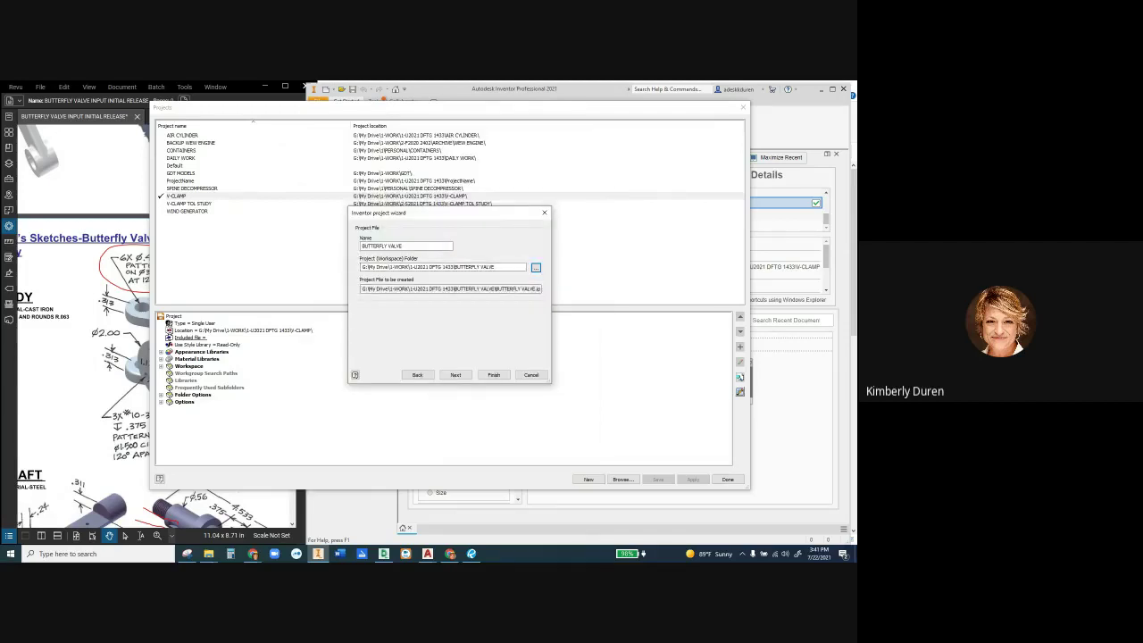
{"action": "left_click", "coordinate": [494, 374]}
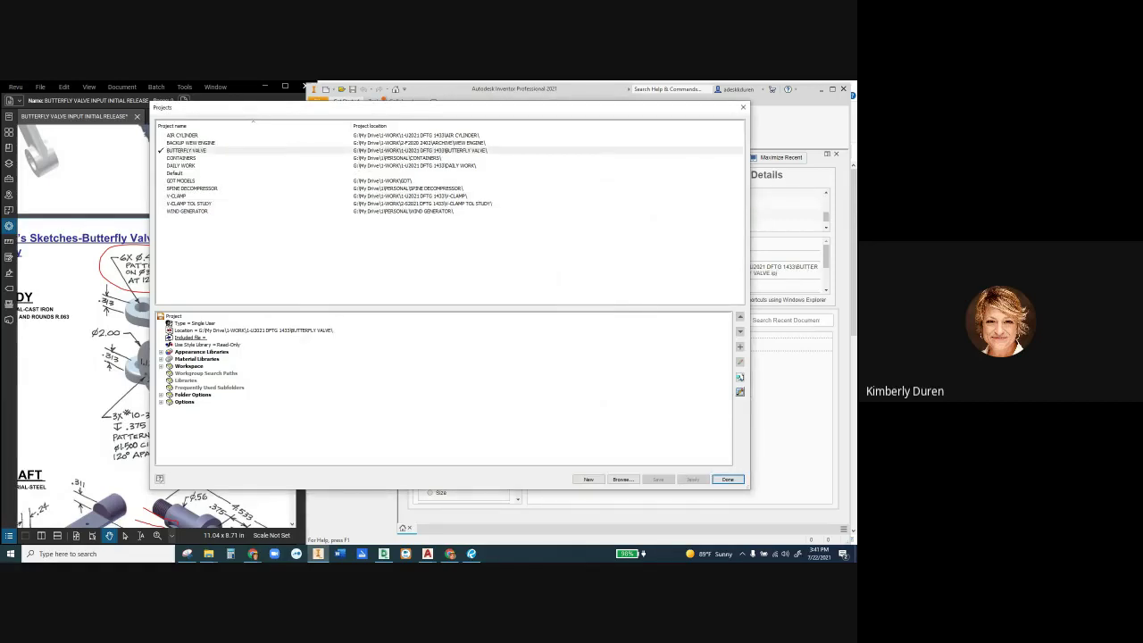
{"action": "key", "text": "Return"}
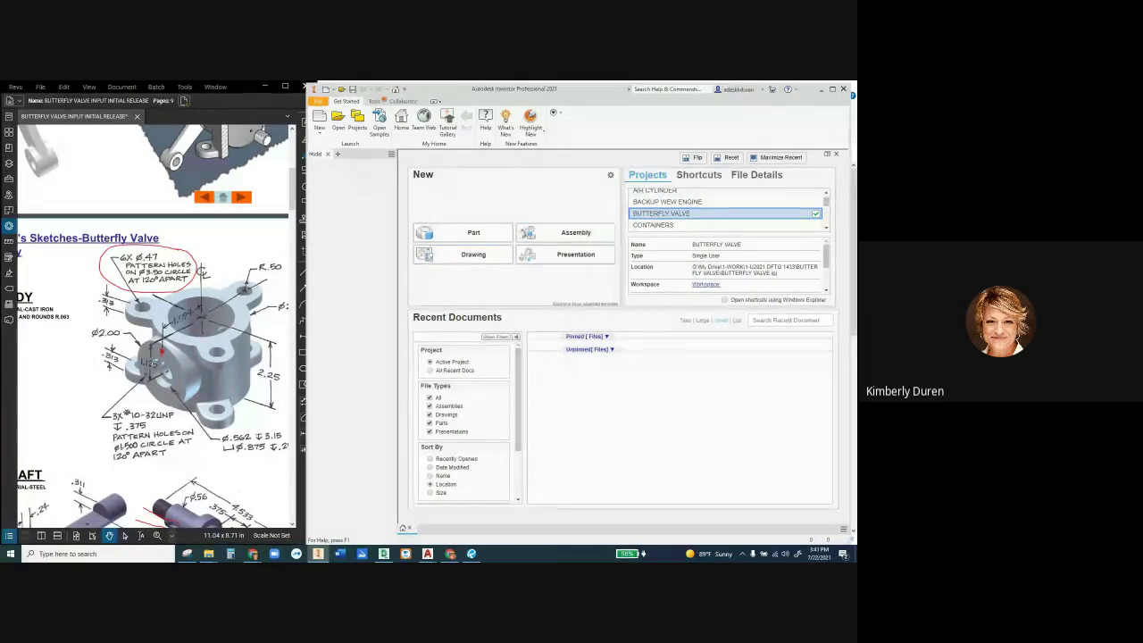
Create a new part and project the YZ and XZ origin planes into its first sketch
{"action": "left_click", "coordinate": [438, 232]}
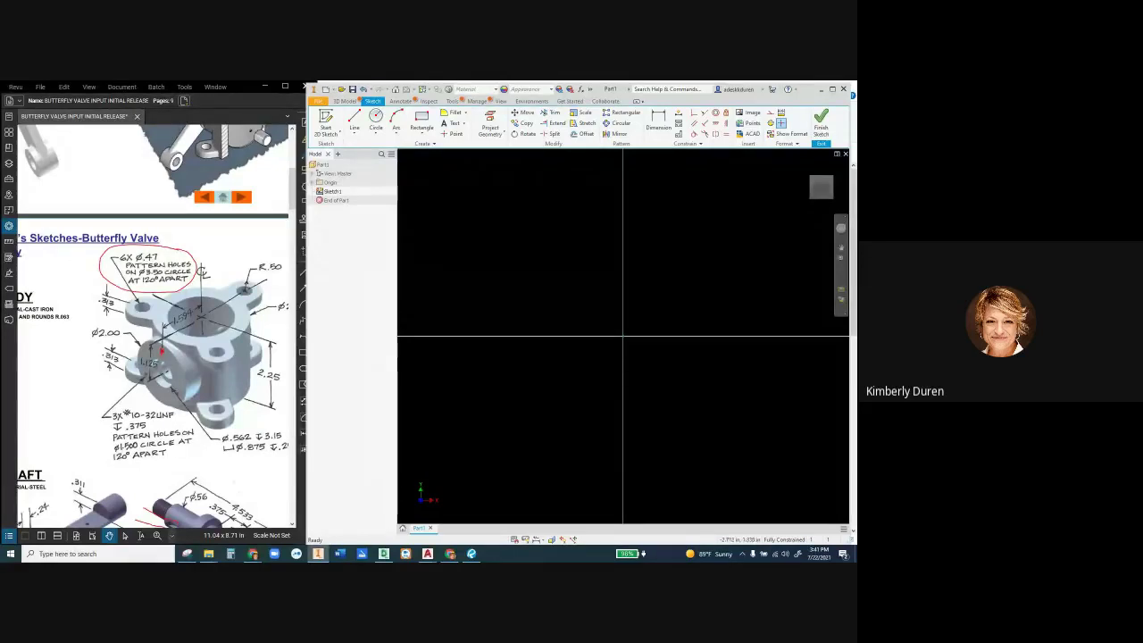
{"action": "left_click", "coordinate": [312, 182]}
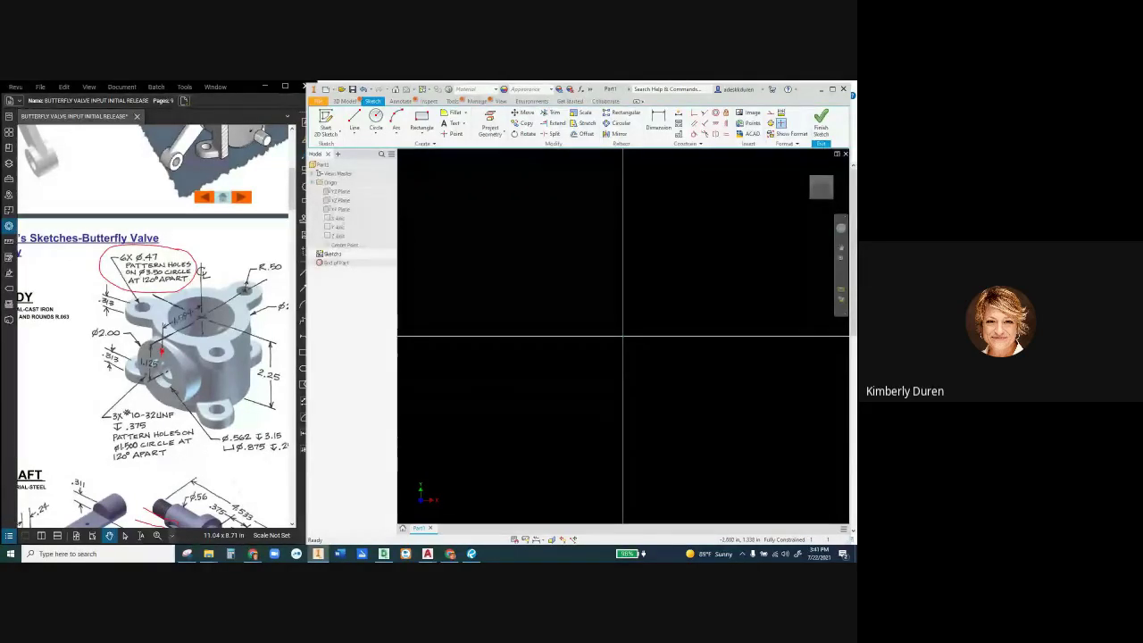
{"action": "left_click", "coordinate": [491, 122]}
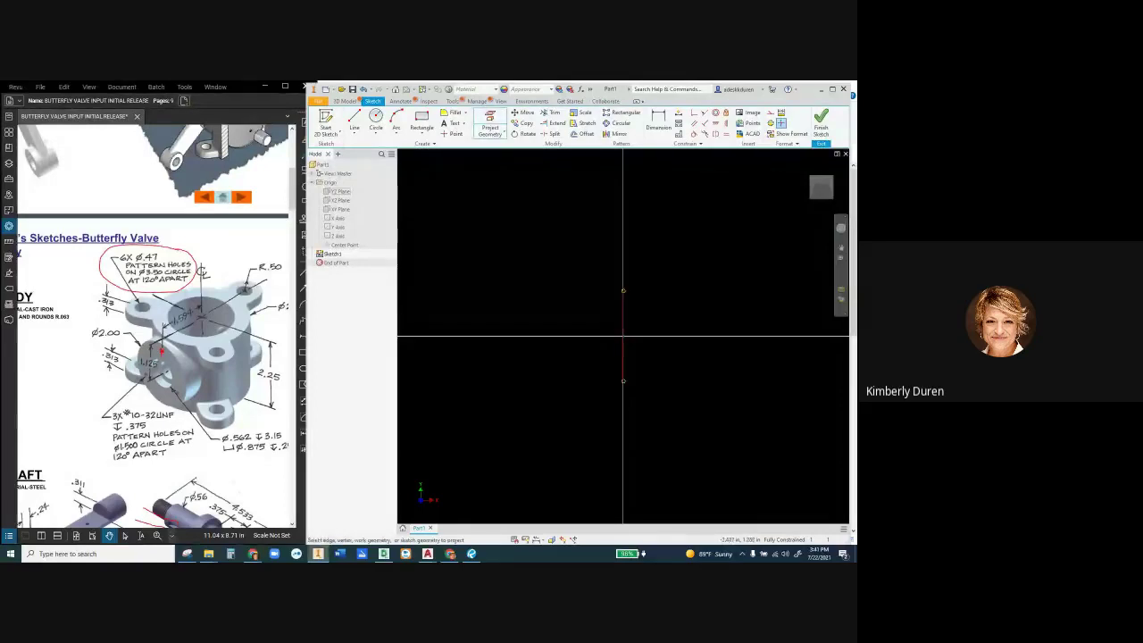
{"action": "left_click", "coordinate": [344, 191]}
{"action": "left_click", "coordinate": [345, 200]}
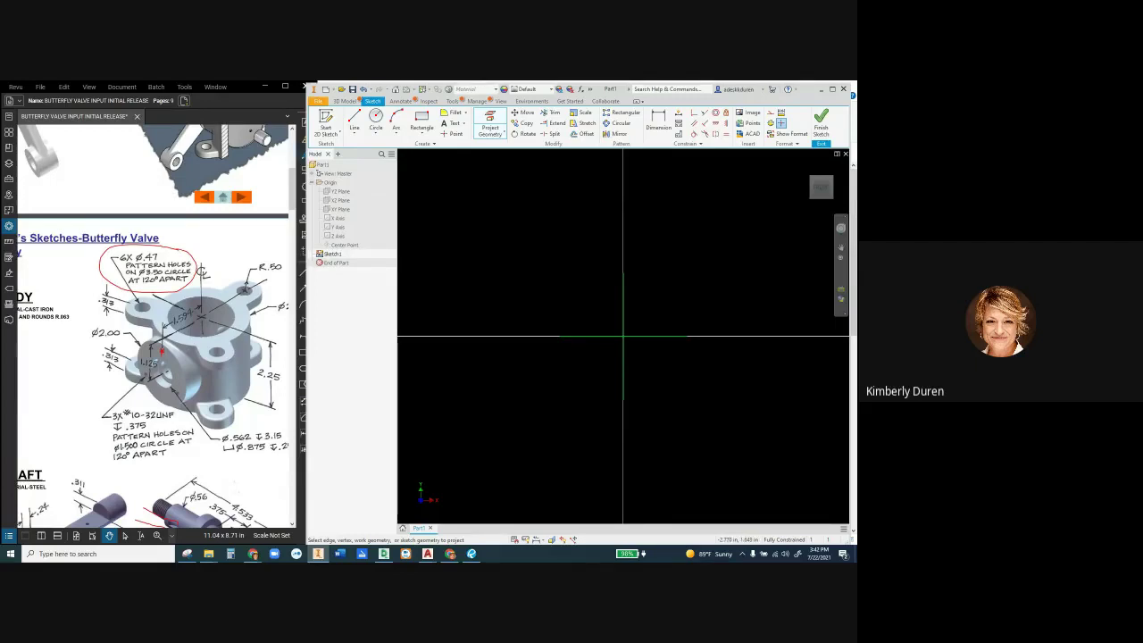
Switch to Revu and highlight the body's vertical wall and lower flange outline in yellow on the butterfly valve drawing
{"action": "left_click", "coordinate": [303, 140]}
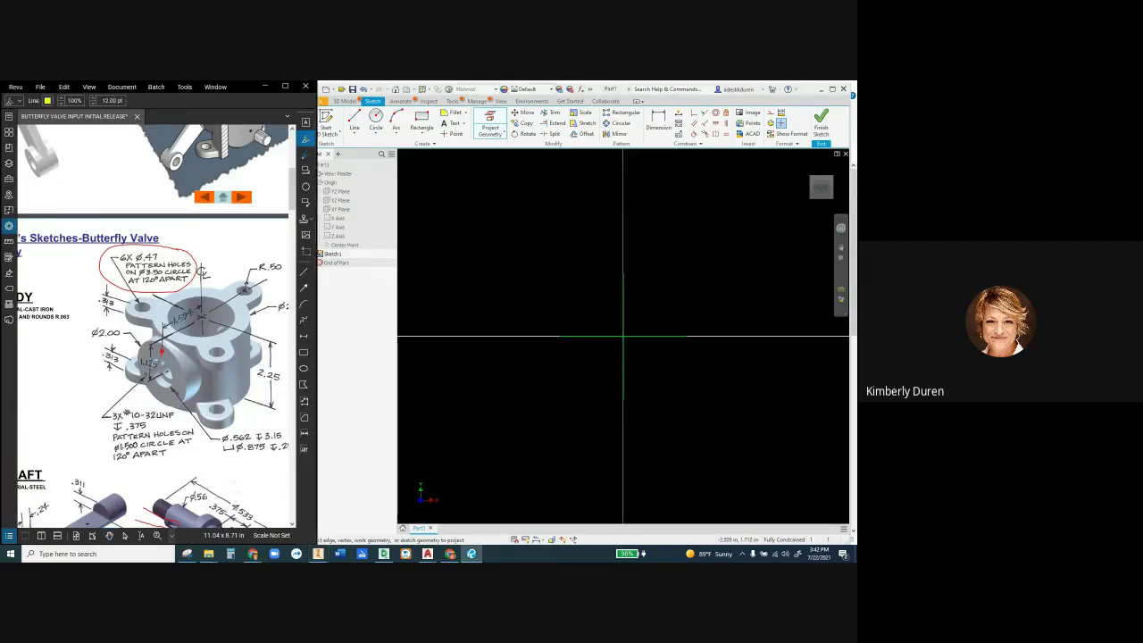
{"action": "left_click_drag", "start_coordinate": [238, 340], "coordinate": [237, 401]}
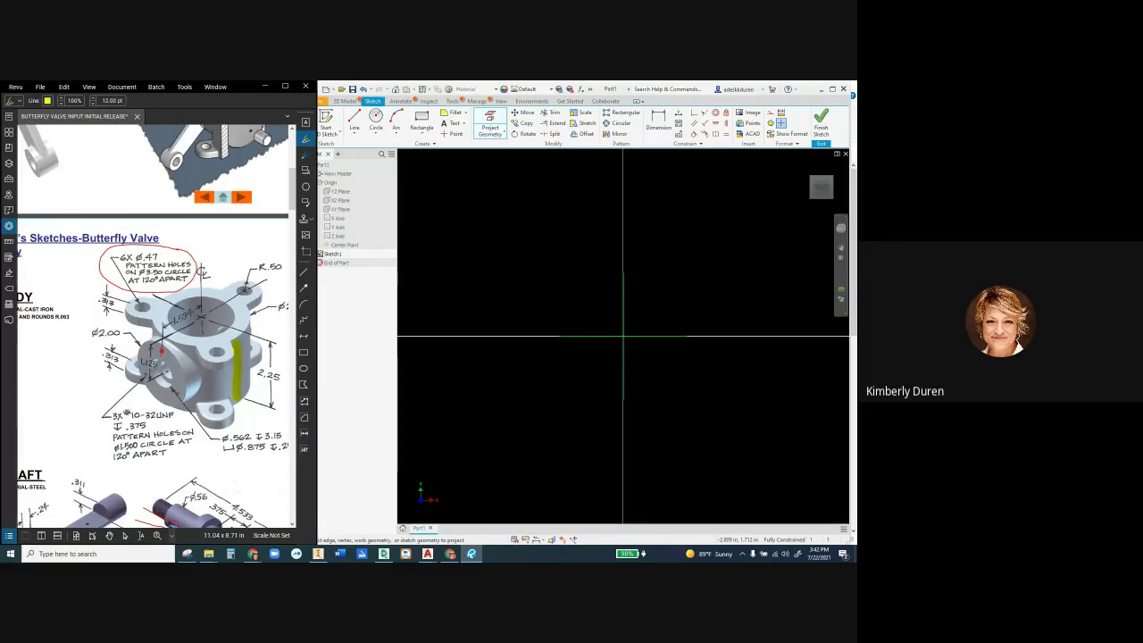
{"action": "mouse_move", "coordinate": [109, 366]}
{"action": "left_mouse_down"}
{"action": "mouse_move", "coordinate": [234, 391]}
{"action": "mouse_move", "coordinate": [281, 350]}
{"action": "mouse_move", "coordinate": [214, 341]}
{"action": "mouse_move", "coordinate": [129, 366]}
{"action": "left_mouse_up"}
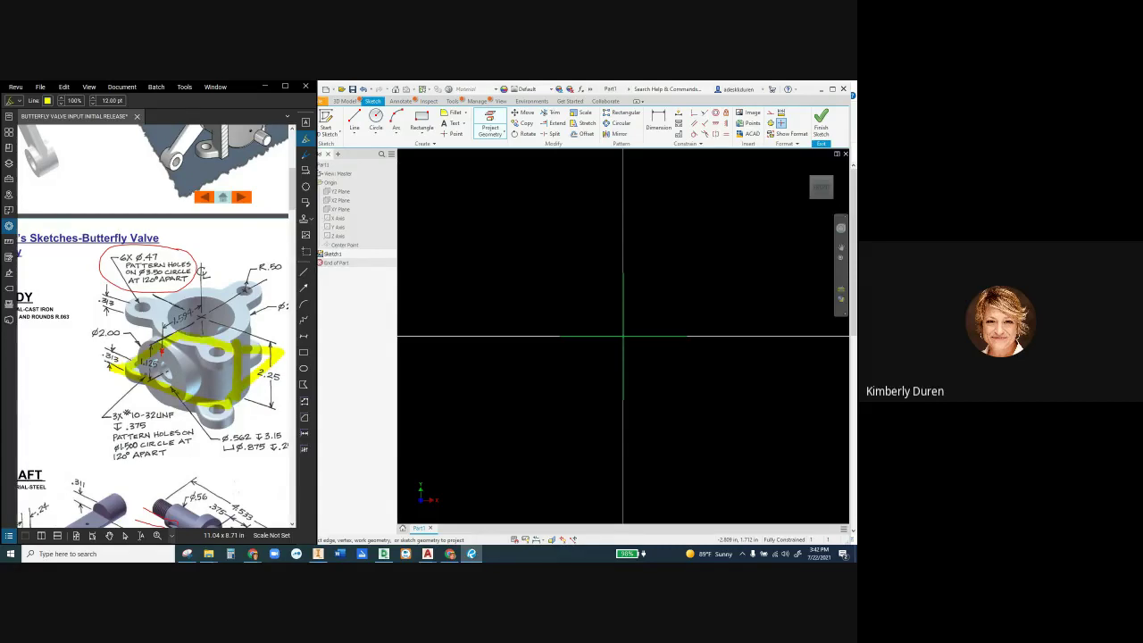
{"action": "key", "text": "Escape"}
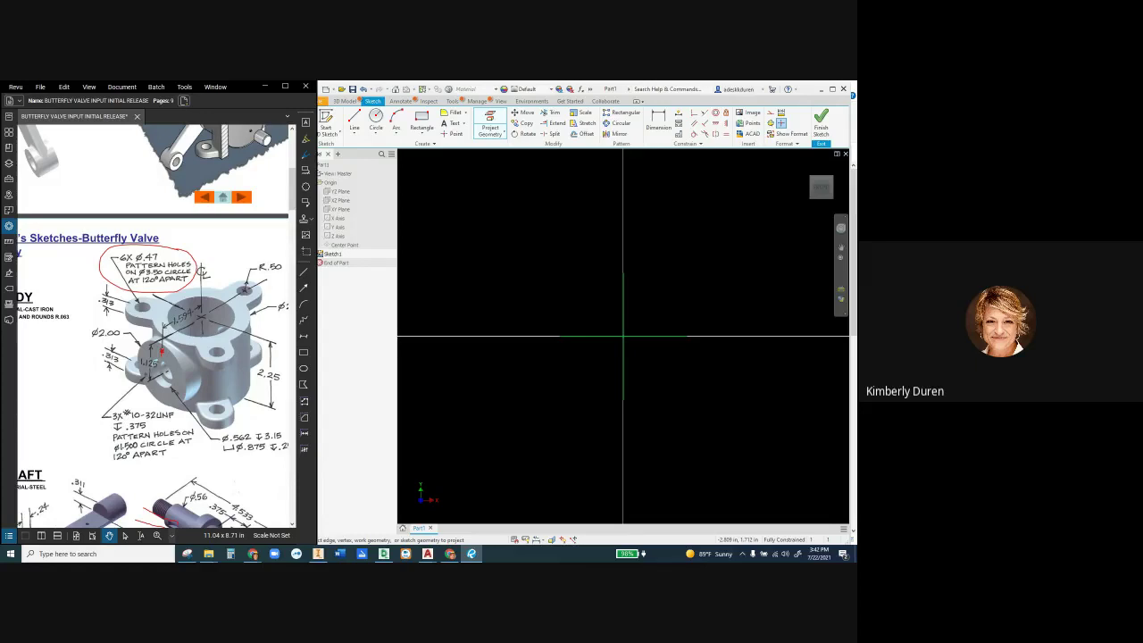
Switch to Inventor and sketch a circle 1.938 in in diameter centred on the origin for the body's bore
{"action": "left_click_drag", "start_coordinate": [162, 365], "coordinate": [165, 364]}
{"action": "scroll", "coordinate": [152, 357], "scroll_direction": "left", "scroll_amount": 2}
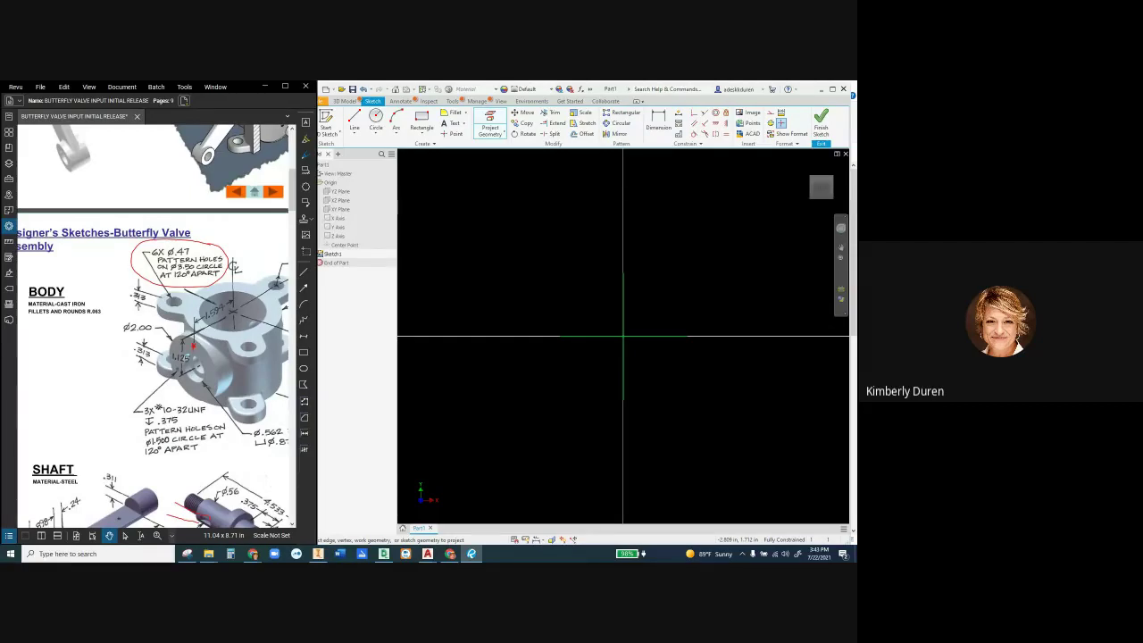
{"action": "left_click_drag", "start_coordinate": [193, 346], "coordinate": [128, 334]}
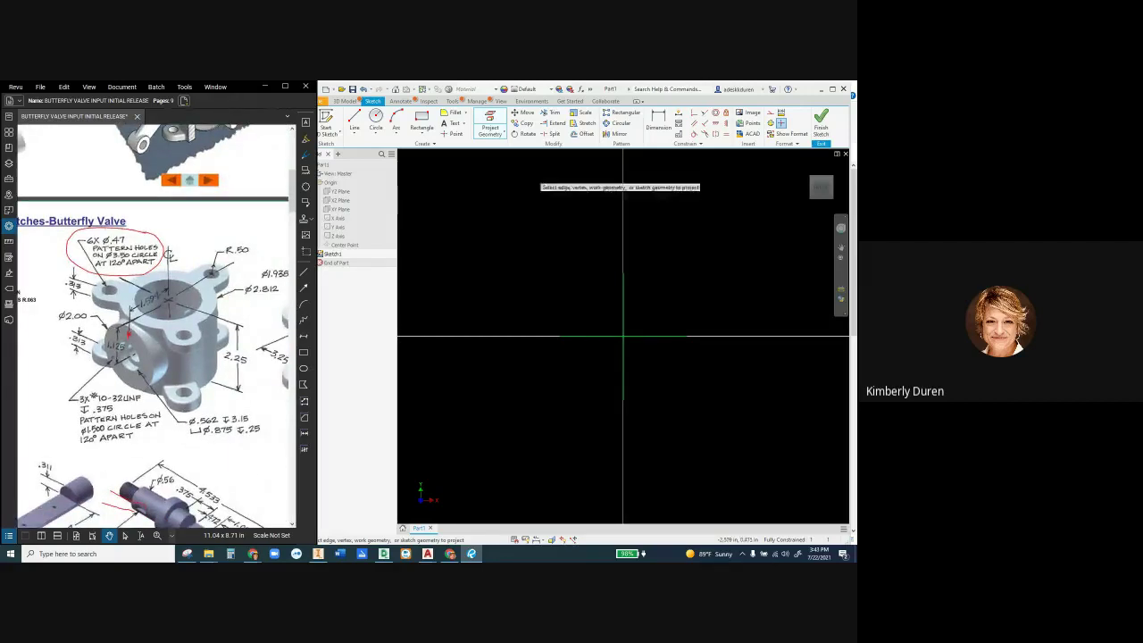
{"action": "left_click", "coordinate": [376, 119]}
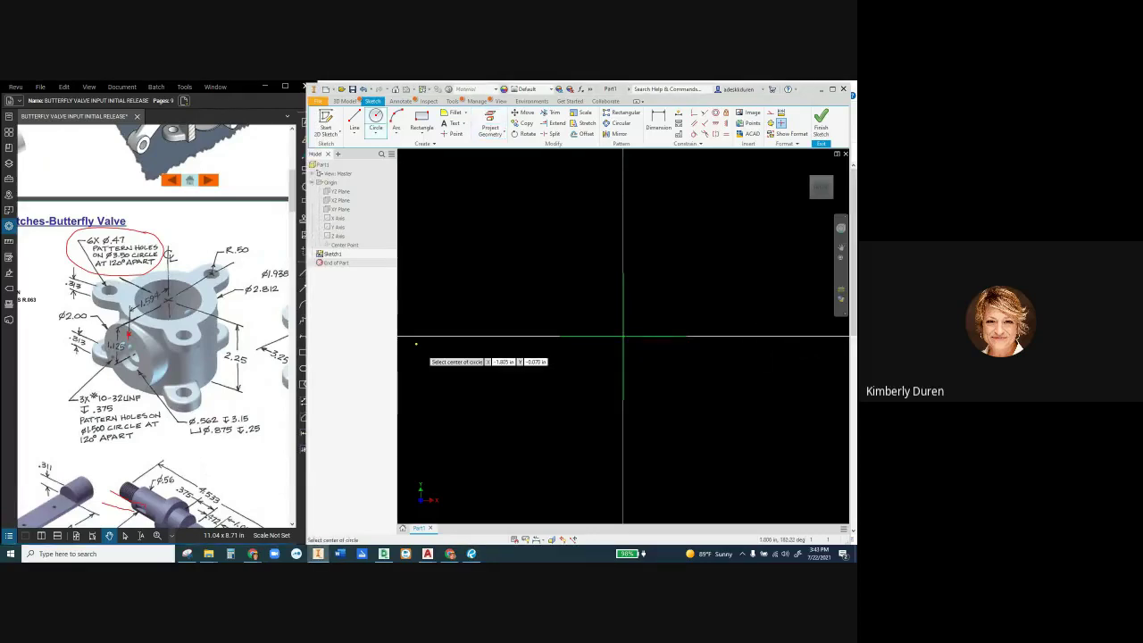
{"action": "left_click", "coordinate": [214, 344]}
{"action": "left_click_drag", "start_coordinate": [215, 344], "coordinate": [92, 344]}
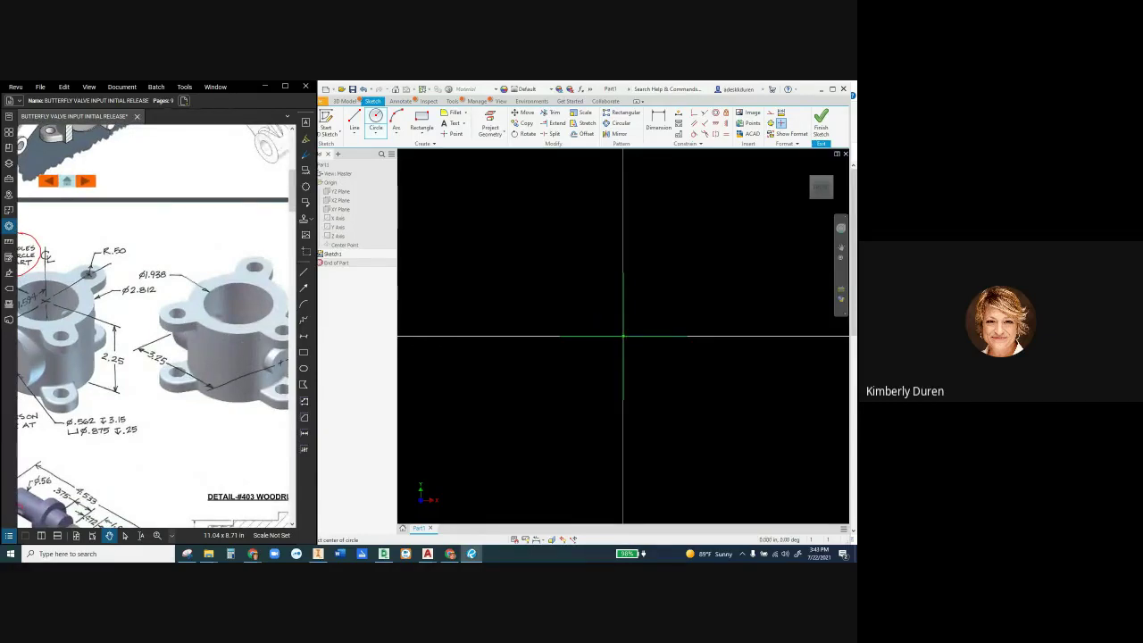
{"action": "left_click", "coordinate": [623, 337]}
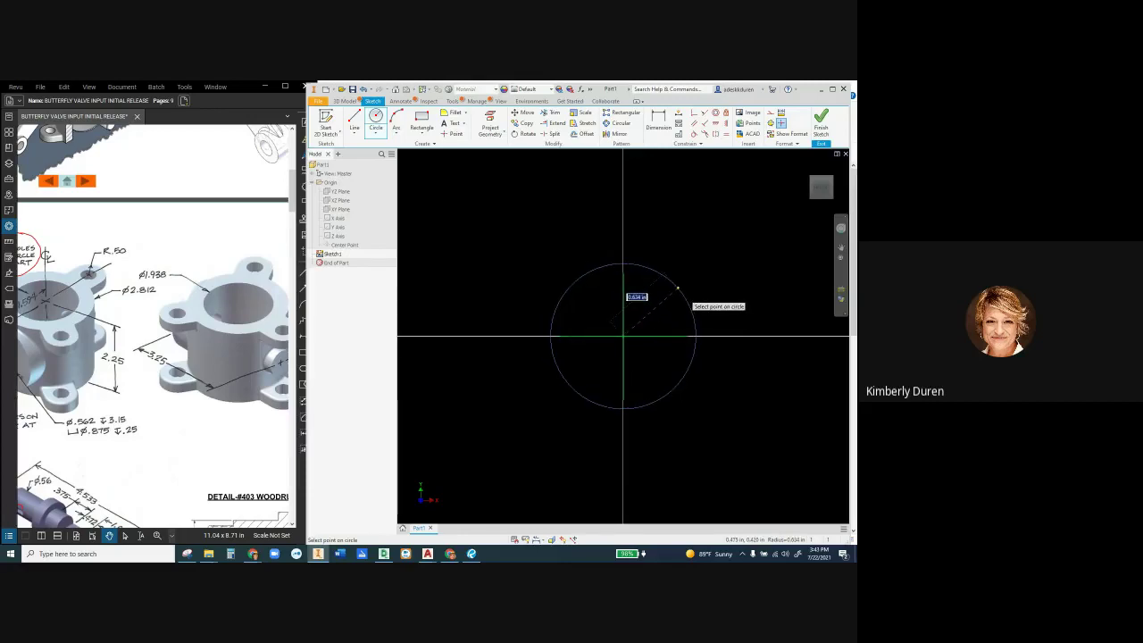
{"action": "right_click", "coordinate": [677, 288]}
{"action": "left_click", "coordinate": [666, 368]}
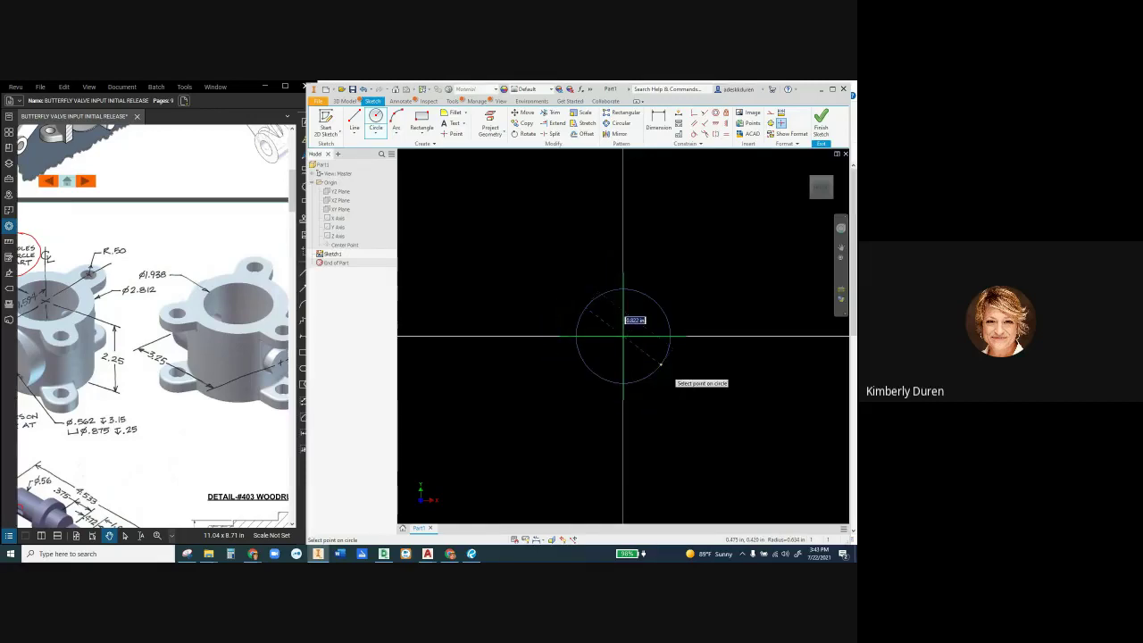
{"action": "type", "text": "1.9"}
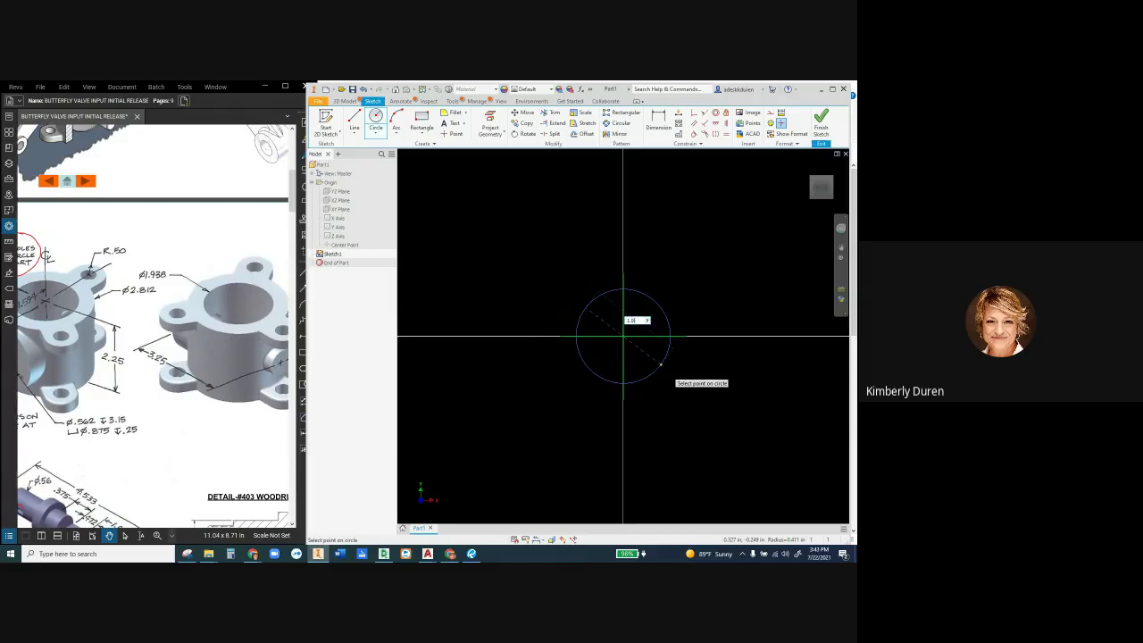
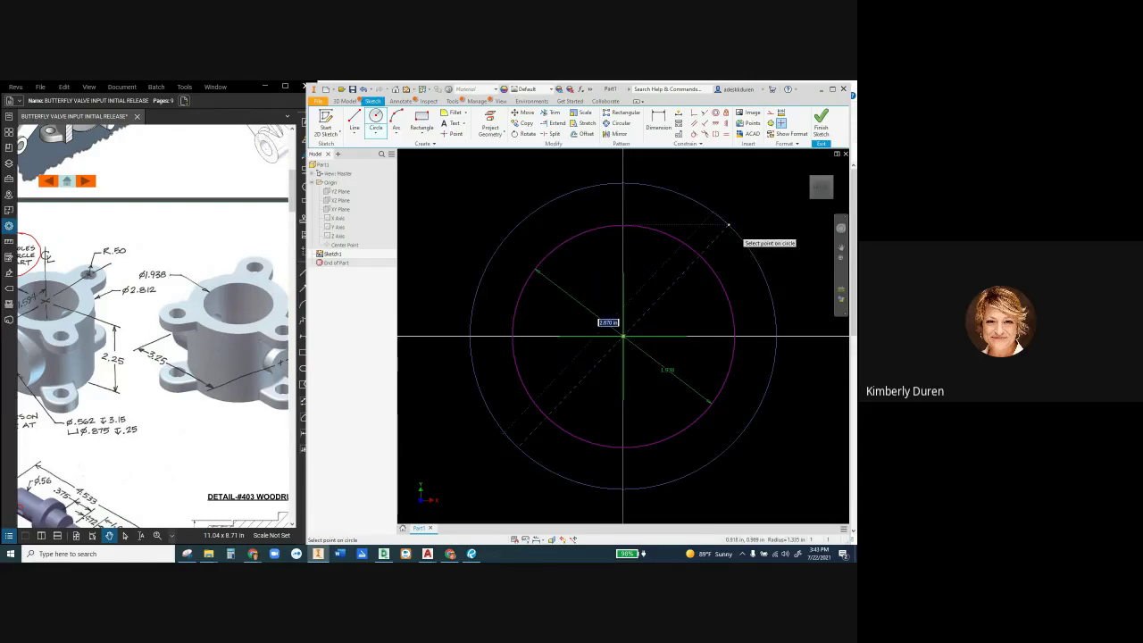
Add a concentric circle 2.812 in in diameter around the bore circle for the body's outer wall
{"action": "type", "text": "2.812"}
{"action": "key", "text": "Return"}
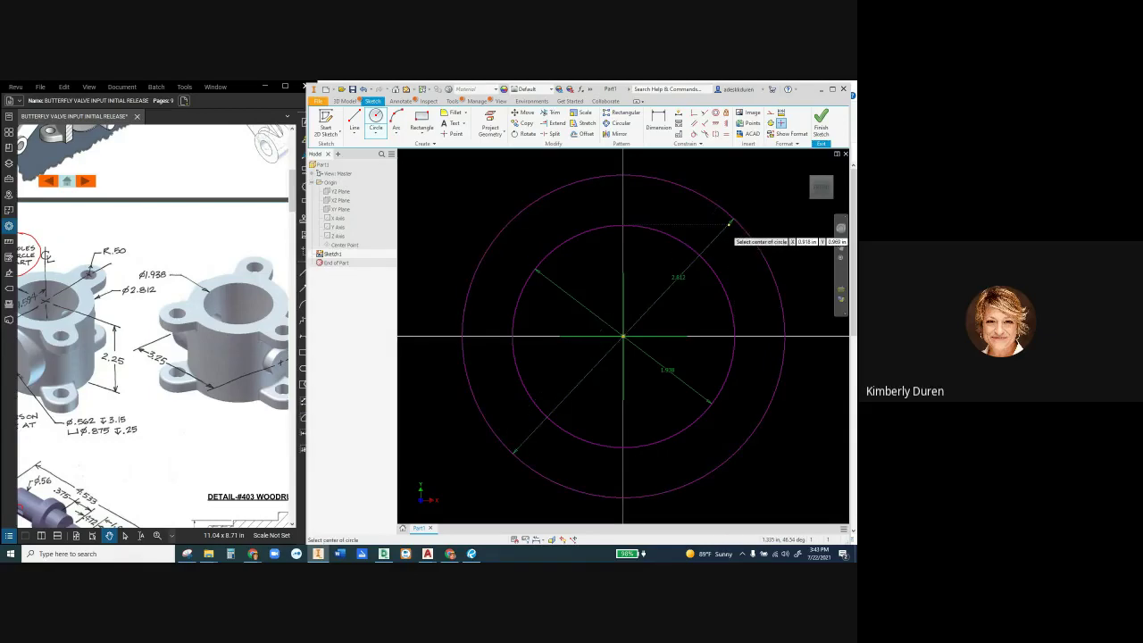
{"action": "key", "text": "Escape"}
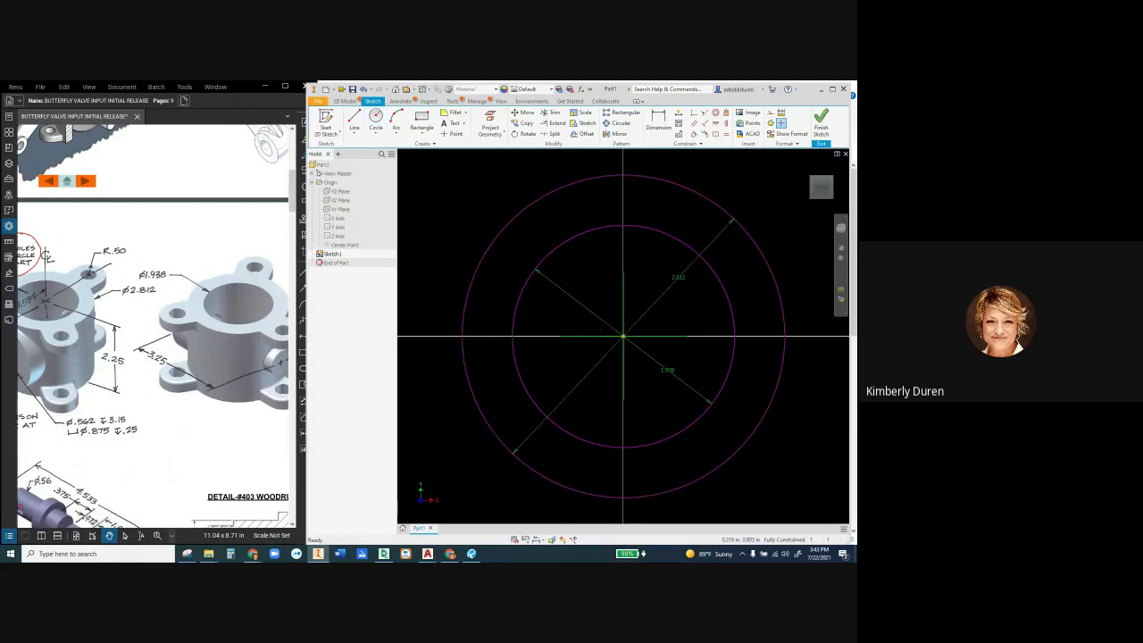
{"action": "scroll", "coordinate": [564, 275], "scroll_direction": "up", "scroll_amount": 3}
{"action": "scroll", "coordinate": [564, 275], "scroll_direction": "down", "scroll_amount": 7}
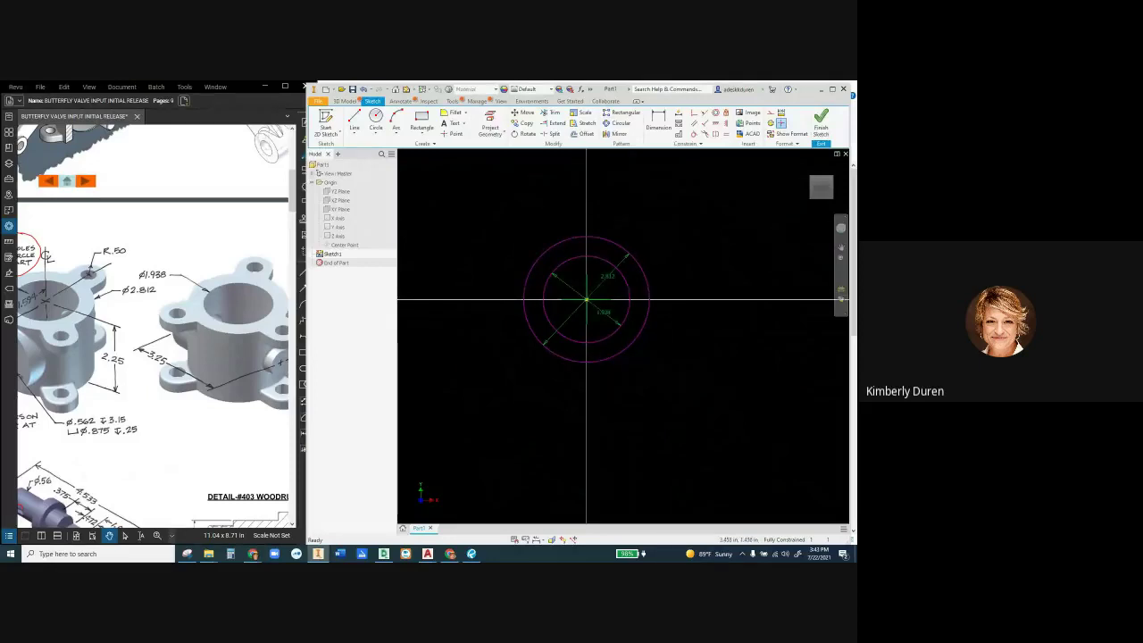
{"action": "key", "text": "e"}
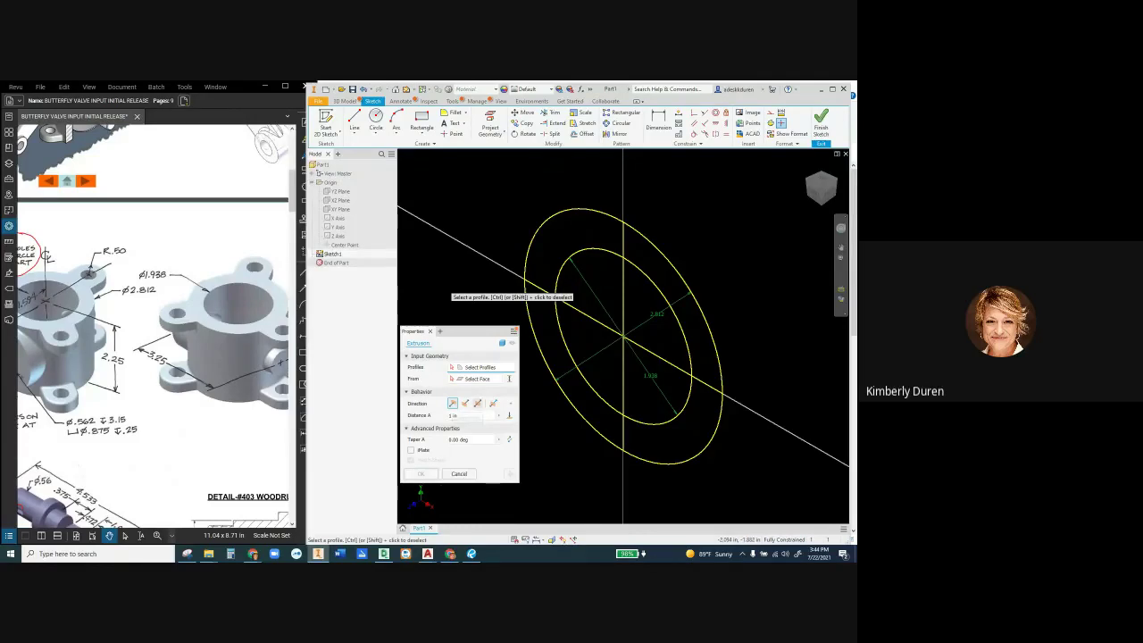
{"action": "left_click", "coordinate": [478, 403]}
Switch to Revu and highlight the 2.25, Ø1.938 and Ø2.812 dimensions in yellow on the body drawing
{"action": "left_click", "coordinate": [120, 364]}
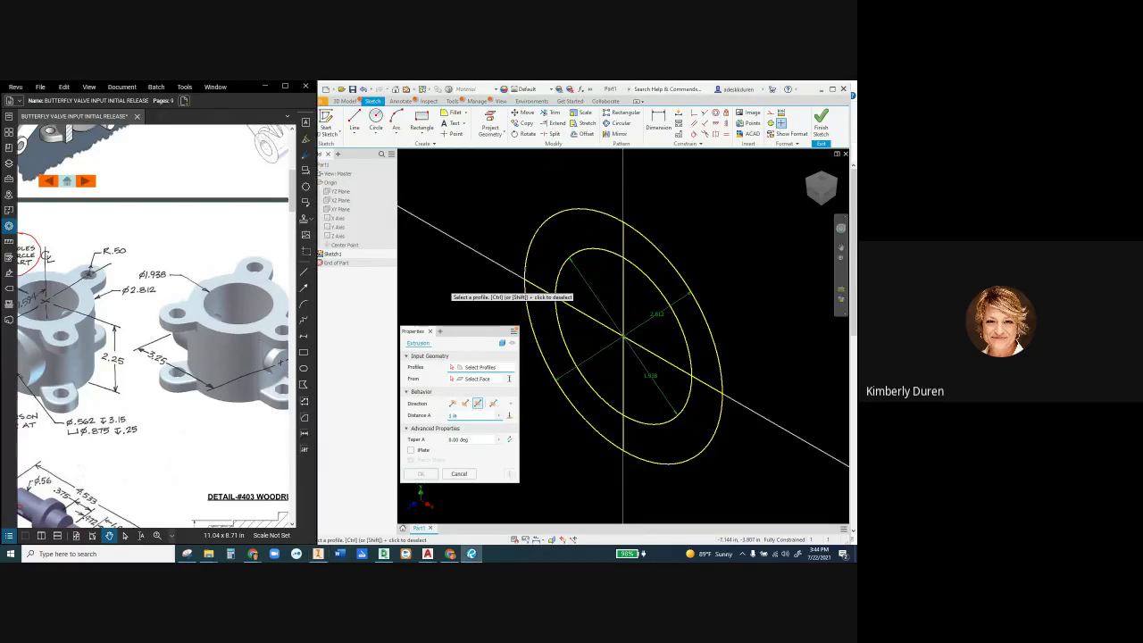
{"action": "left_click", "coordinate": [306, 139]}
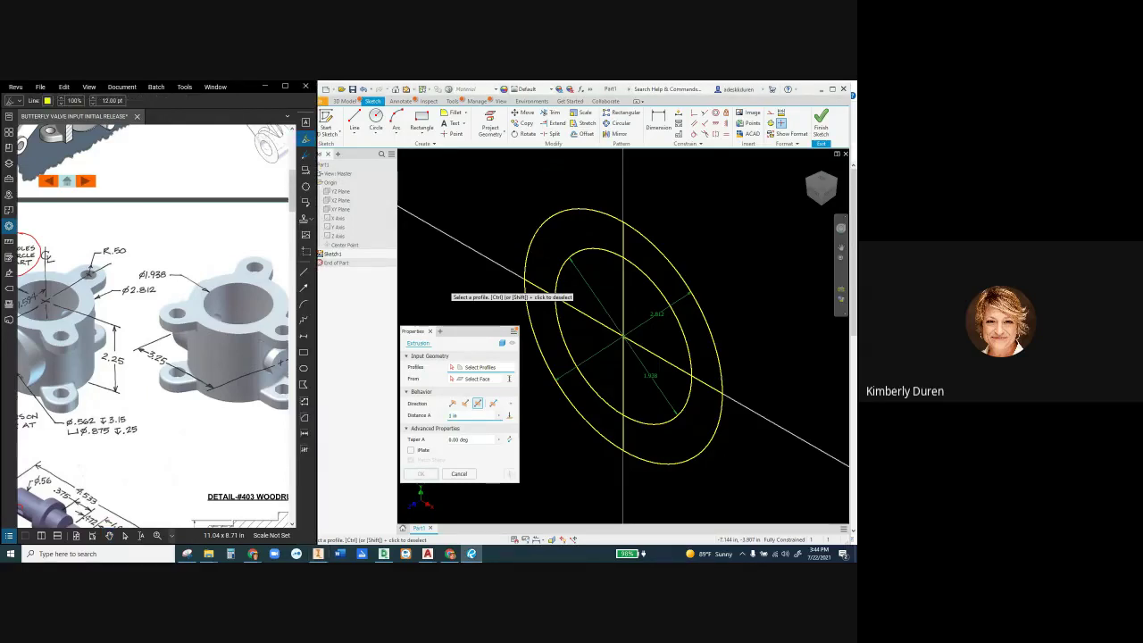
{"action": "left_click_drag", "start_coordinate": [98, 359], "coordinate": [130, 361]}
{"action": "mouse_move", "coordinate": [124, 292]}
{"action": "left_mouse_down"}
{"action": "mouse_move", "coordinate": [158, 290]}
{"action": "mouse_move", "coordinate": [168, 274]}
{"action": "left_mouse_up"}
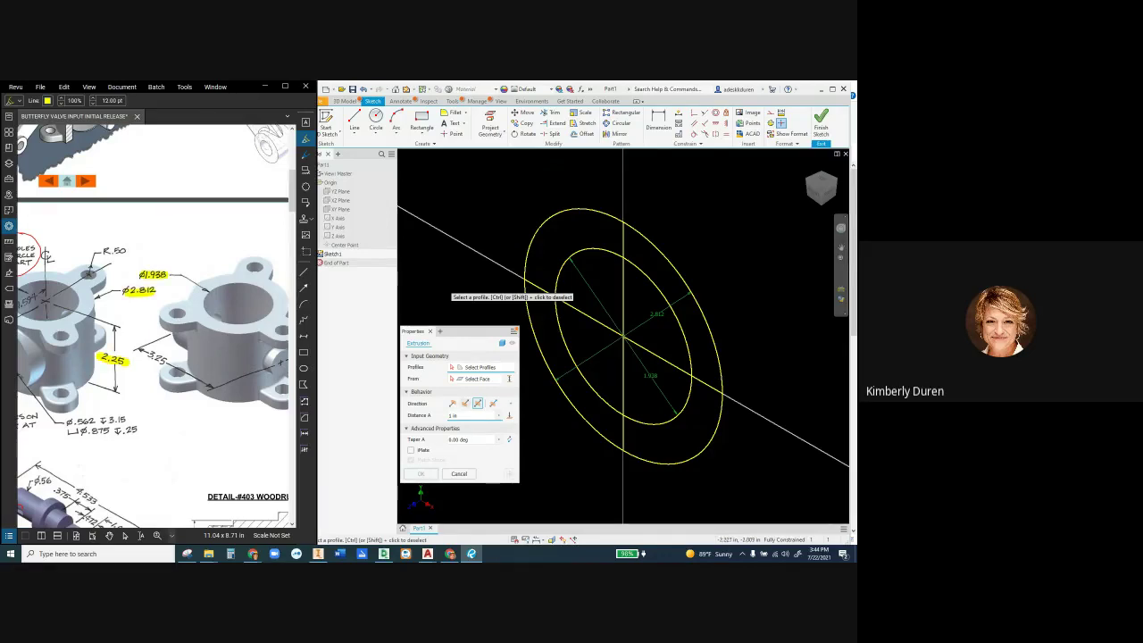
{"action": "left_click", "coordinate": [453, 417]}
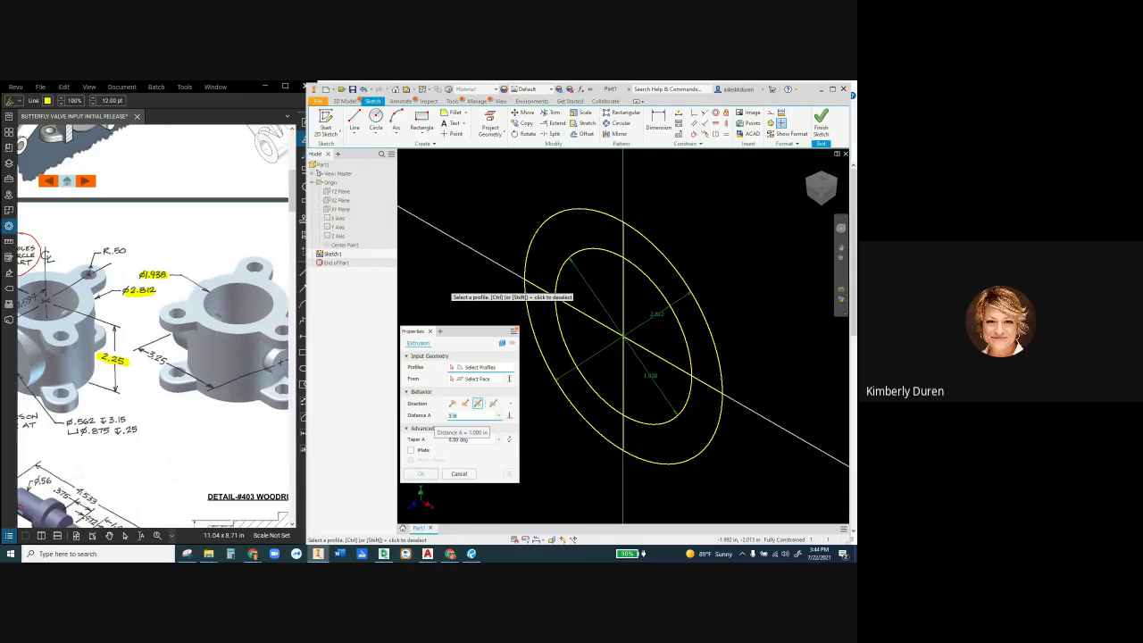
{"action": "type", "text": "2.25"}
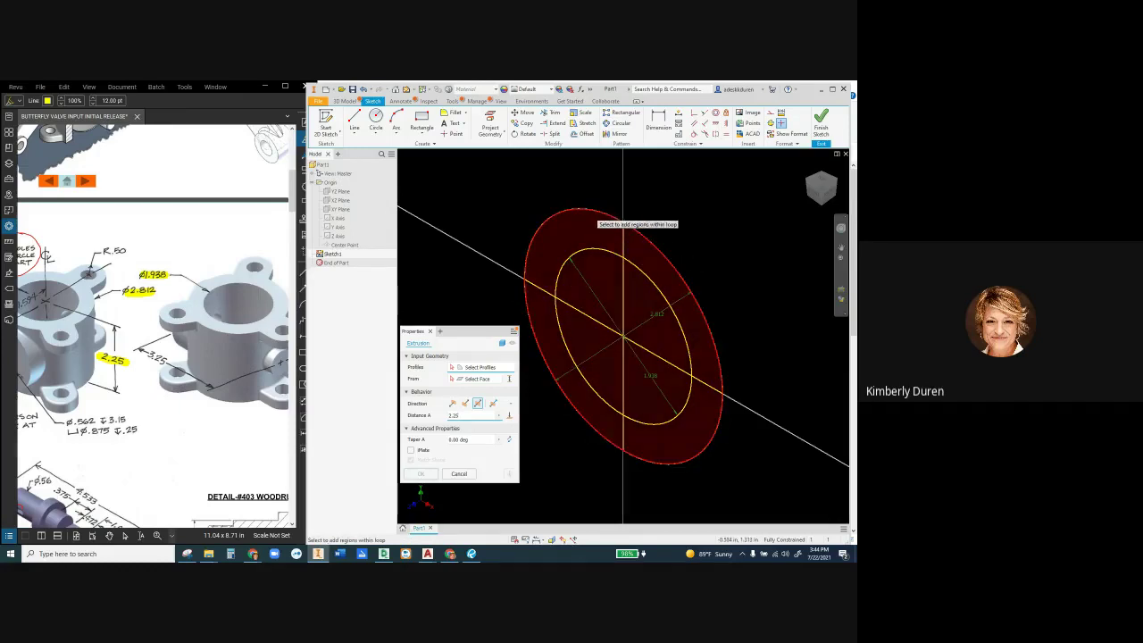
{"action": "left_click", "coordinate": [632, 222]}
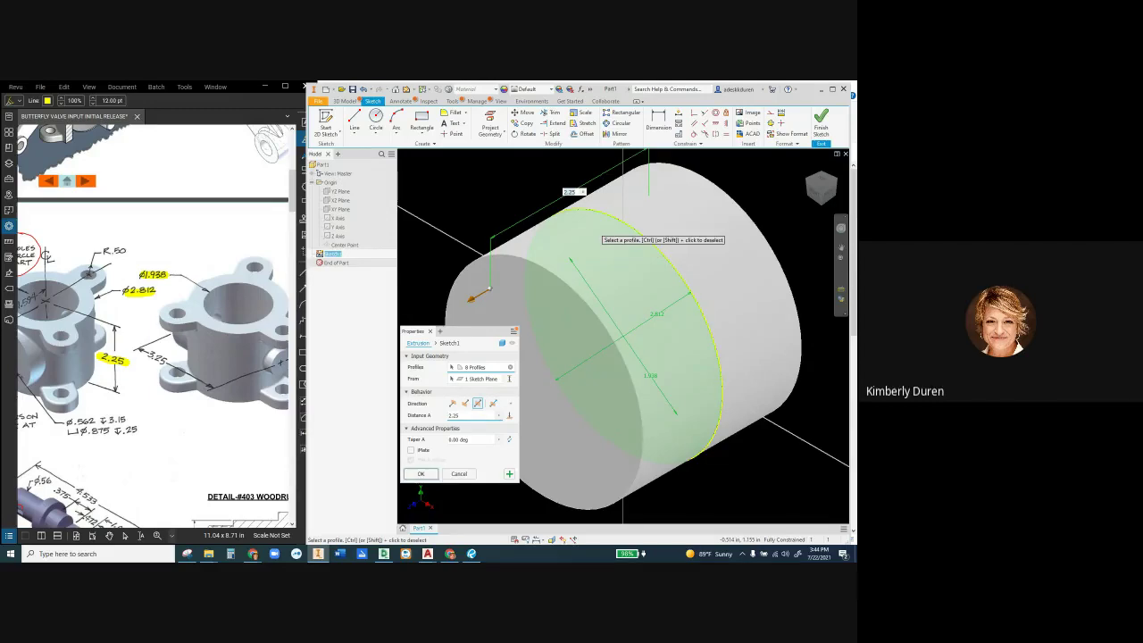
{"action": "key", "text": "Escape"}
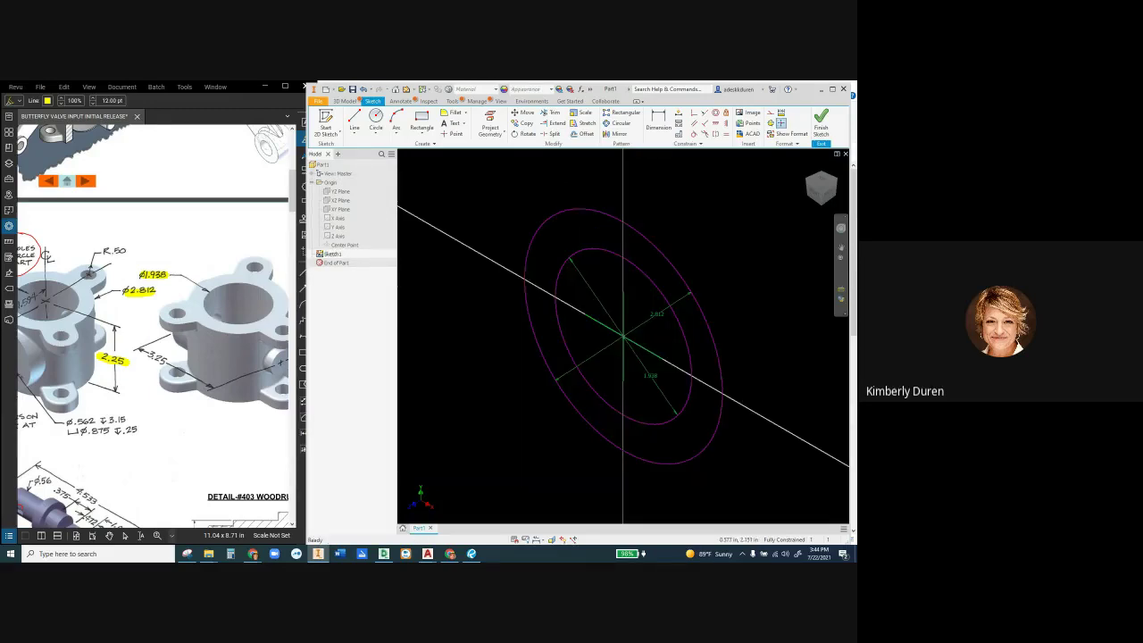
Extrude the four ring regions between the two circles symmetrically by a total of 2.25 in
{"action": "key", "text": "e"}
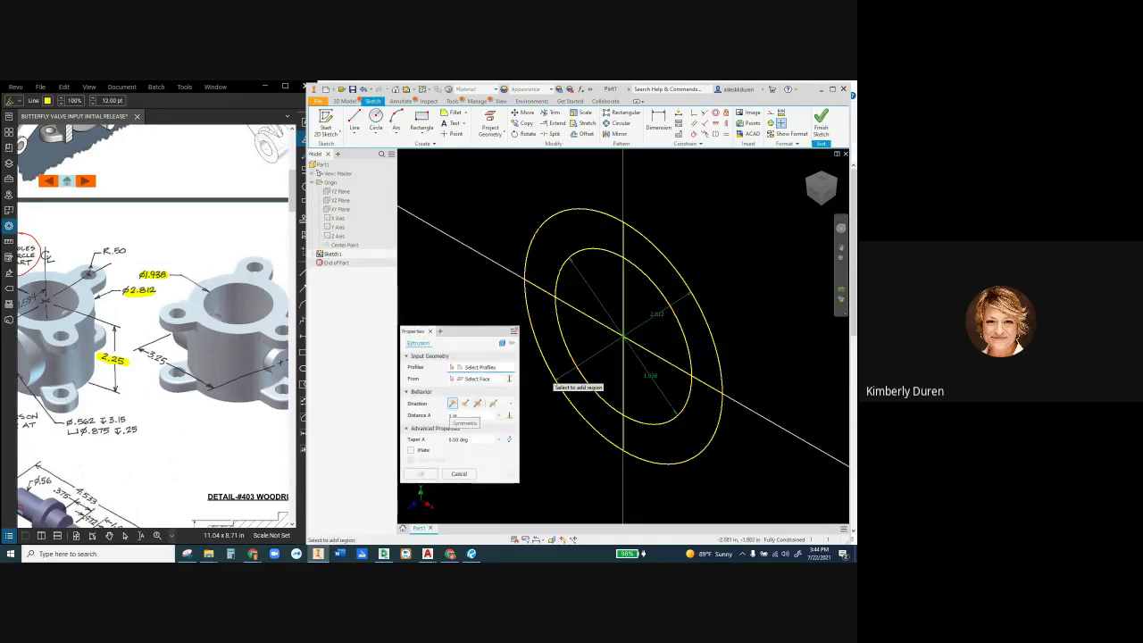
{"action": "left_click", "coordinate": [477, 403]}
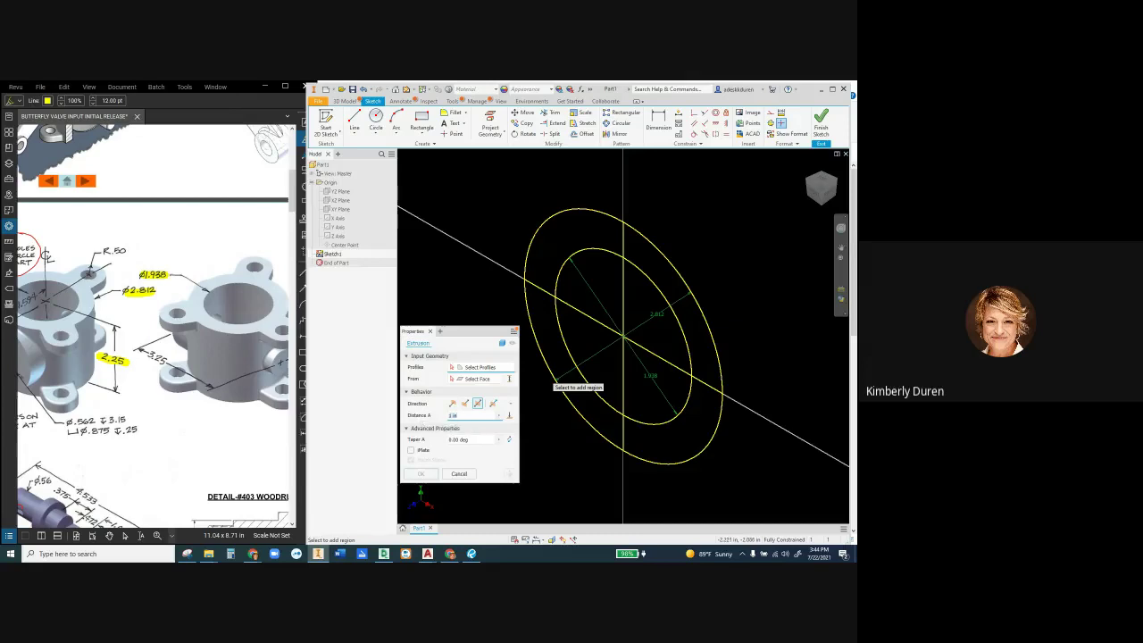
{"action": "type", "text": "2.25"}
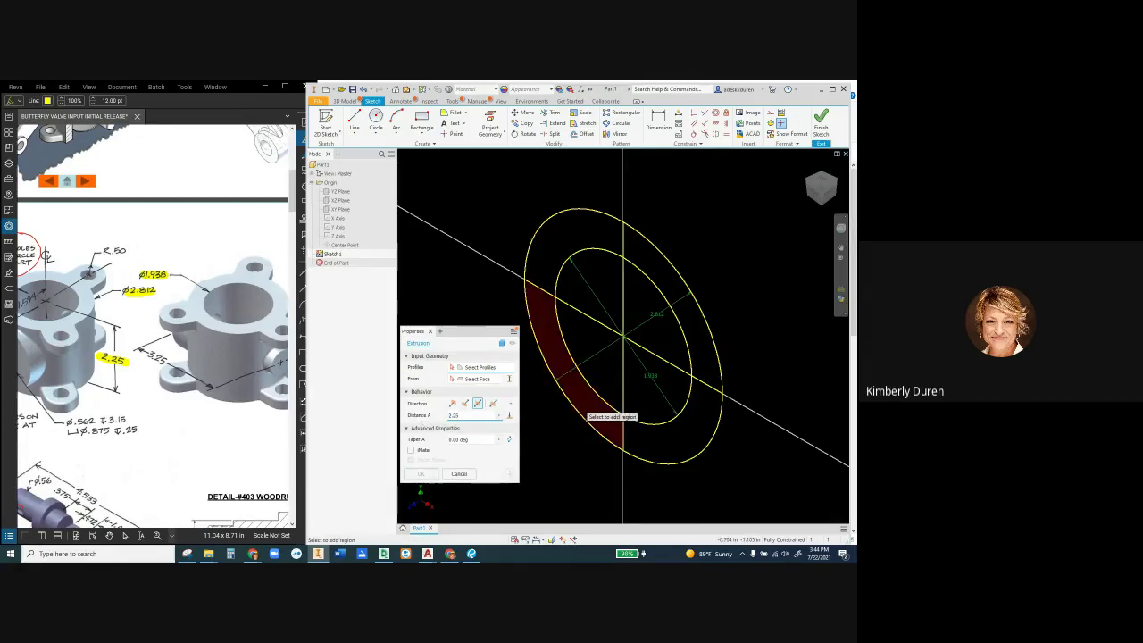
{"action": "left_click", "coordinate": [580, 411]}
{"action": "left_click", "coordinate": [707, 350]}
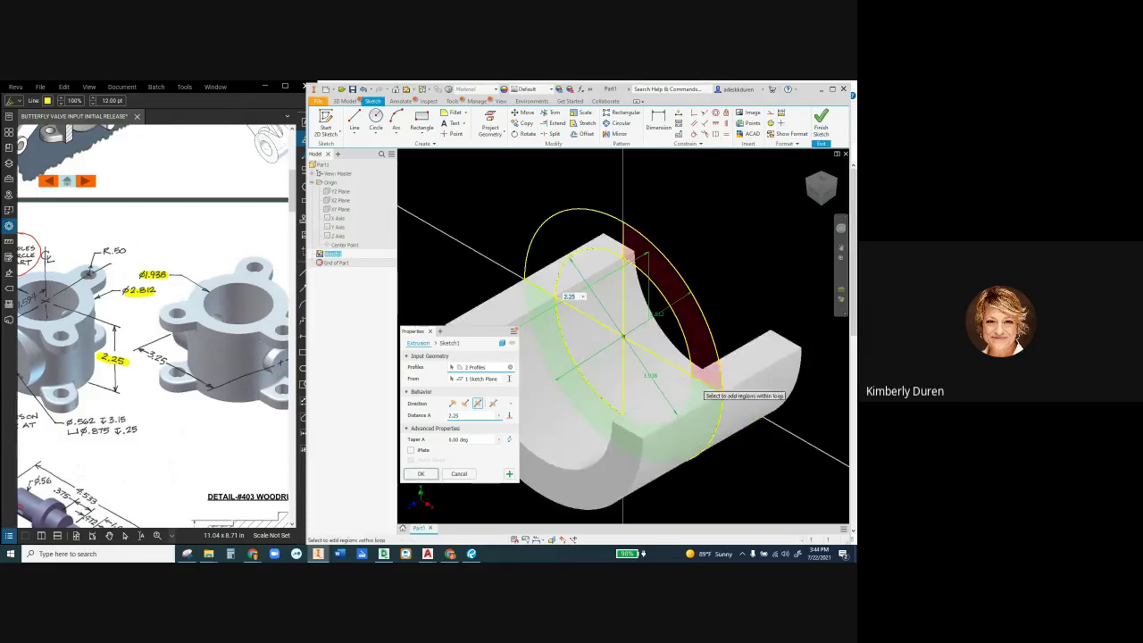
{"action": "left_click", "coordinate": [697, 336]}
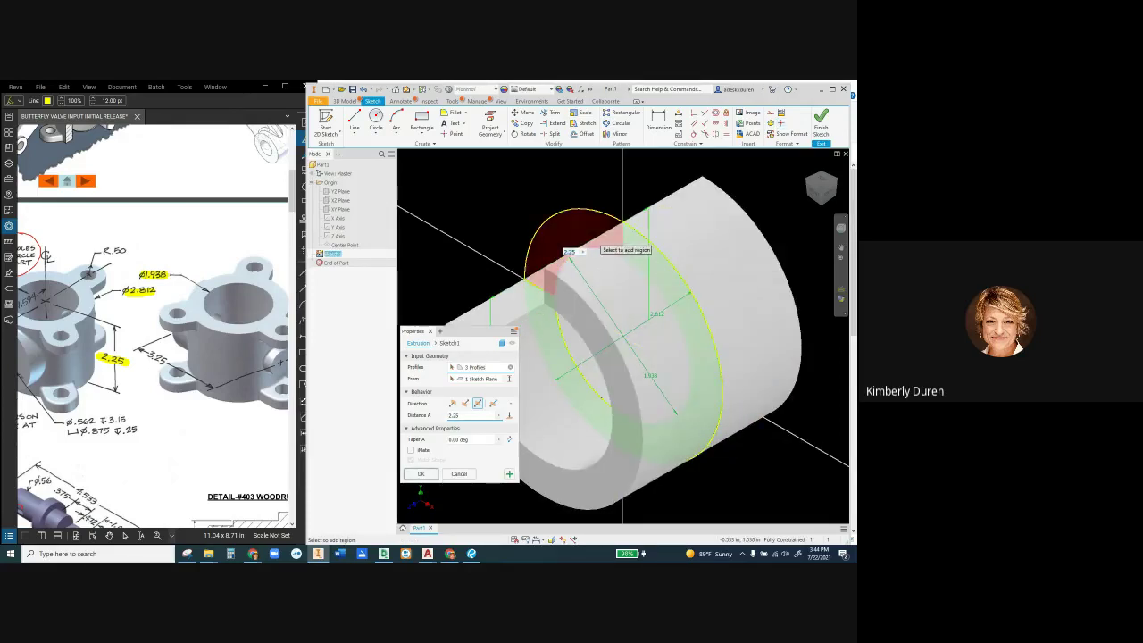
{"action": "left_click", "coordinate": [587, 234]}
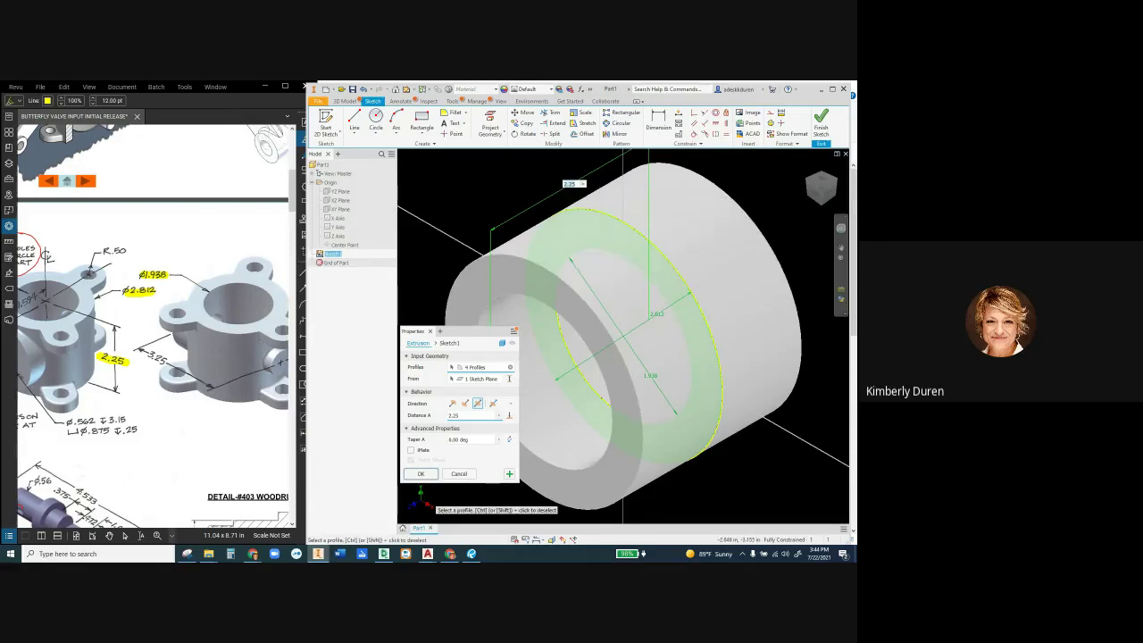
{"action": "left_click", "coordinate": [421, 475]}
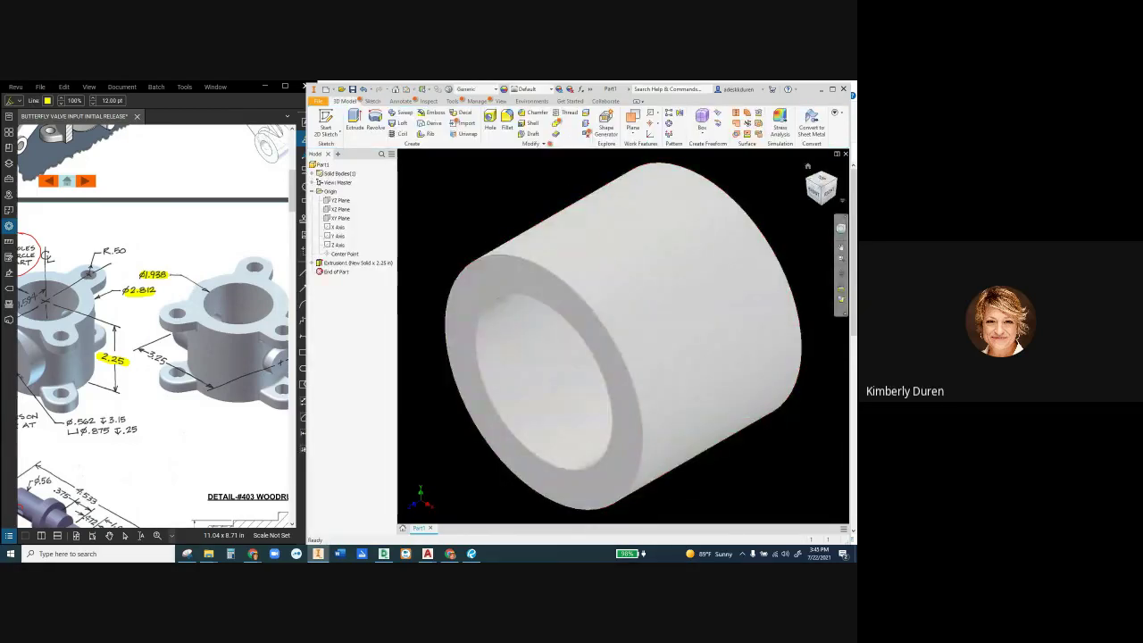
Orient the view so the cylinder stands upright in a three-quarter view and set it as Home with Fit to View
{"action": "left_click", "coordinate": [808, 166]}
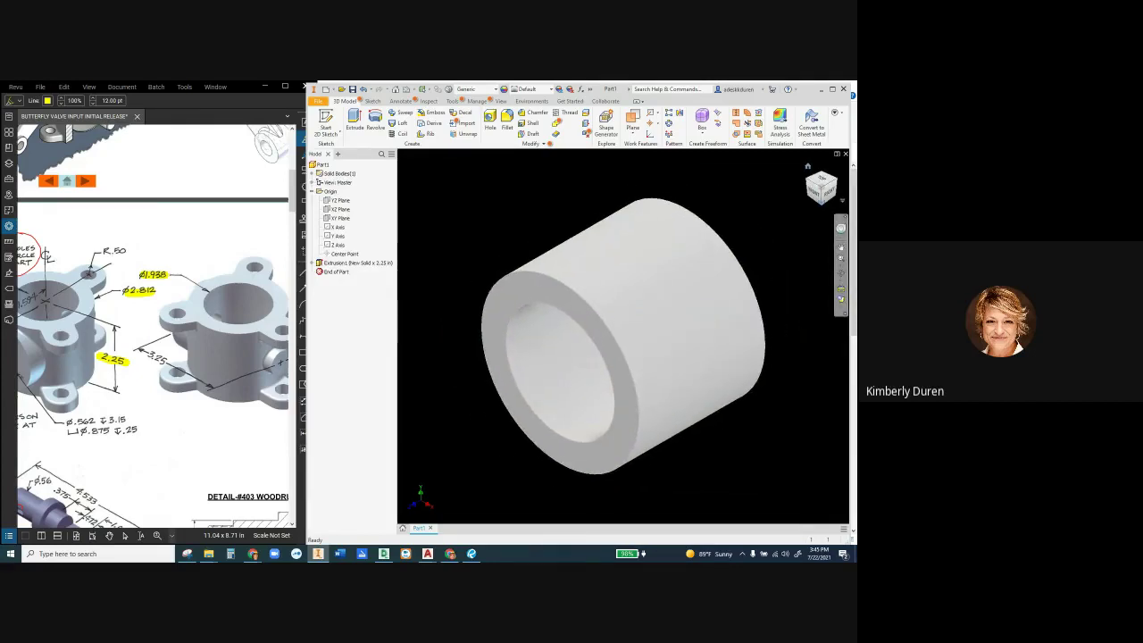
{"action": "mouse_move", "coordinate": [624, 336]}
{"action": "middle_mouse_down", "text": "shift"}
{"action": "mouse_move", "coordinate": [617, 308]}
{"action": "mouse_move", "coordinate": [625, 433]}
{"action": "mouse_move", "coordinate": [623, 336]}
{"action": "middle_mouse_up", "text": "shift"}
{"action": "left_click", "coordinate": [816, 199]}
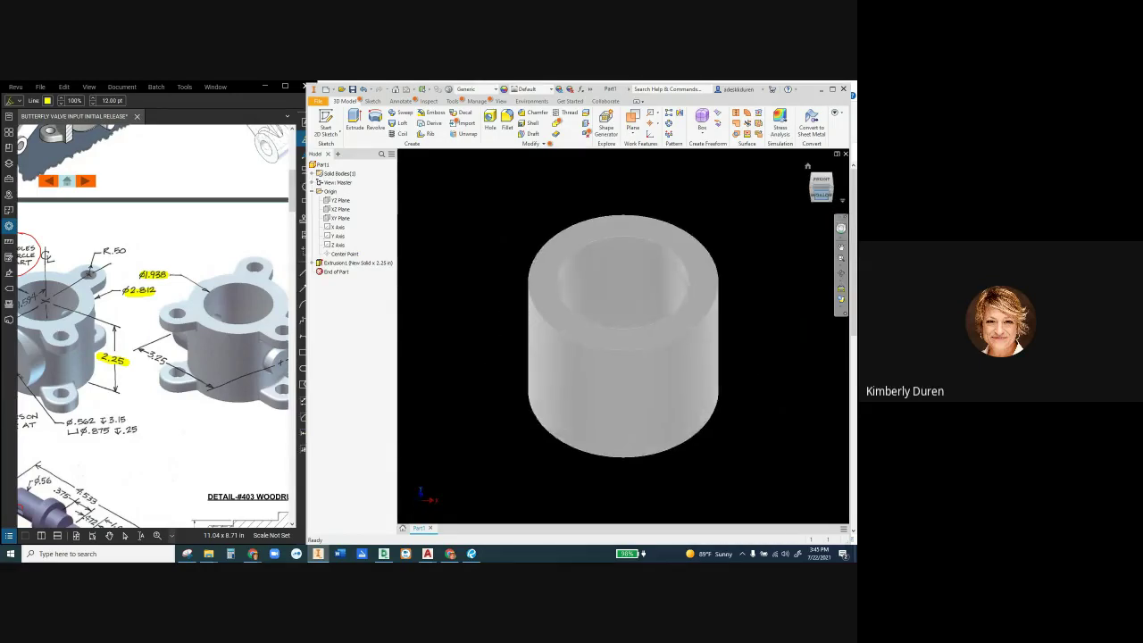
{"action": "left_click", "coordinate": [831, 188]}
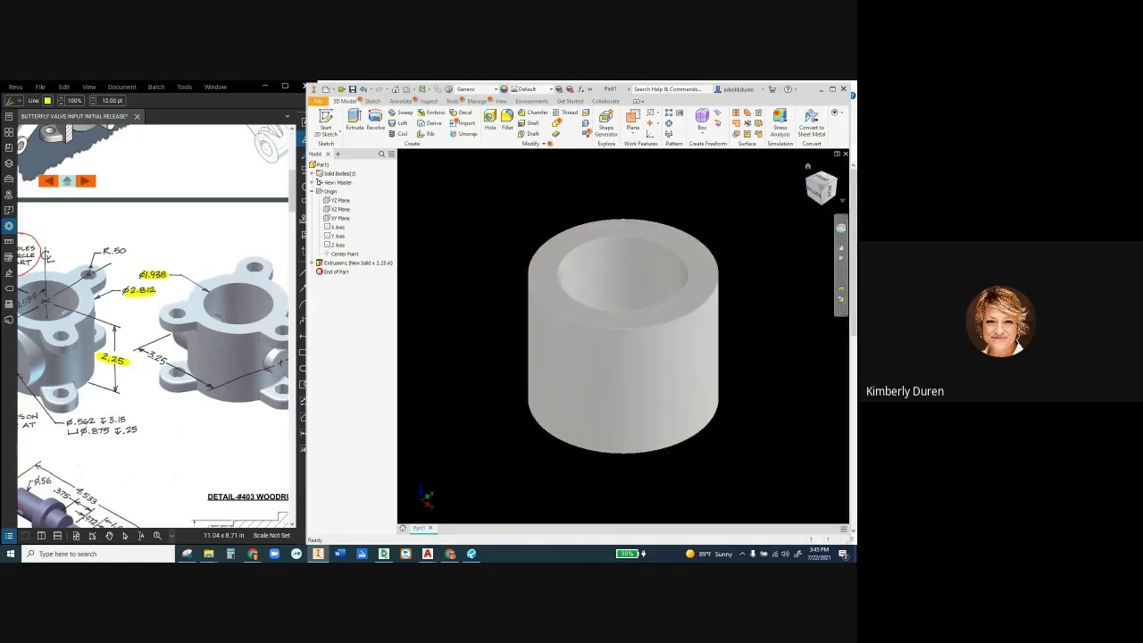
{"action": "right_click", "coordinate": [814, 173]}
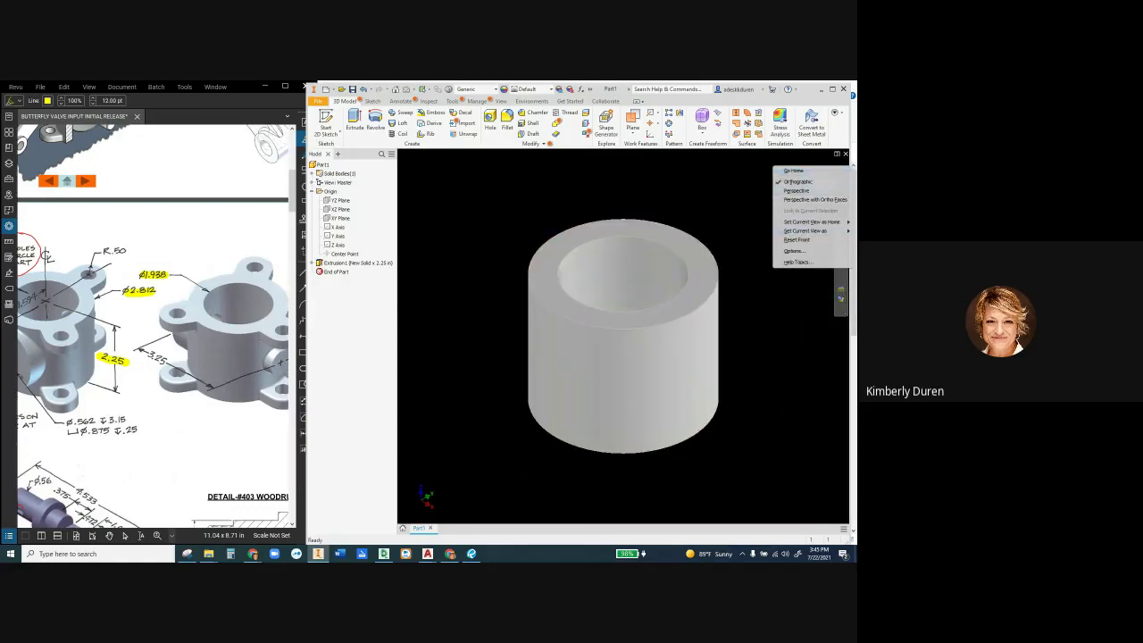
{"action": "mouse_move", "coordinate": [805, 231]}
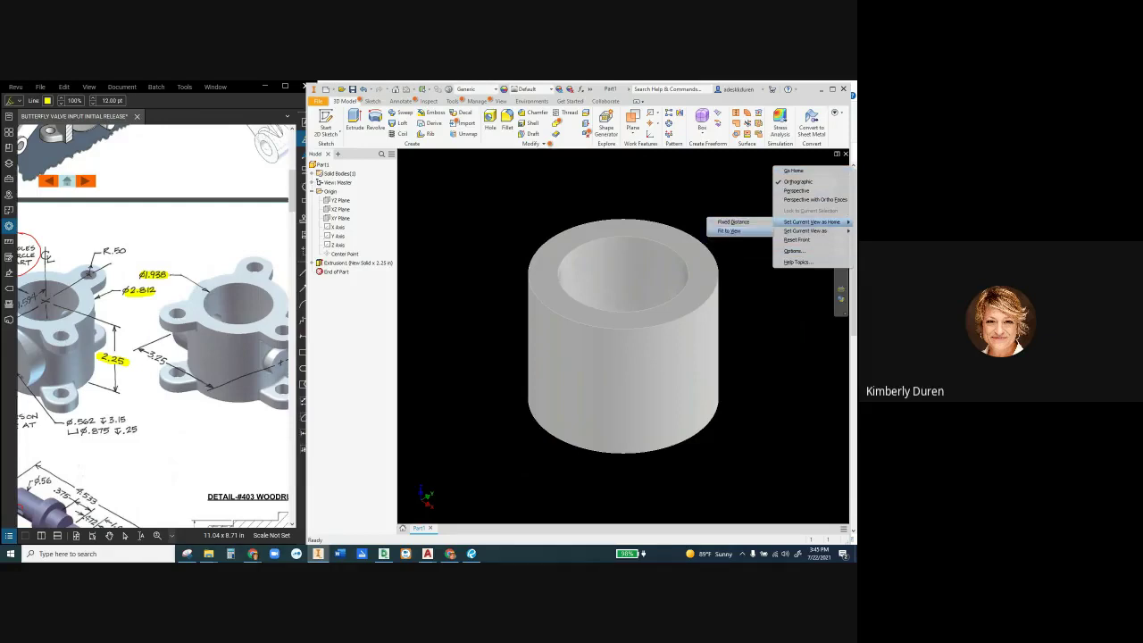
{"action": "left_click", "coordinate": [730, 232]}
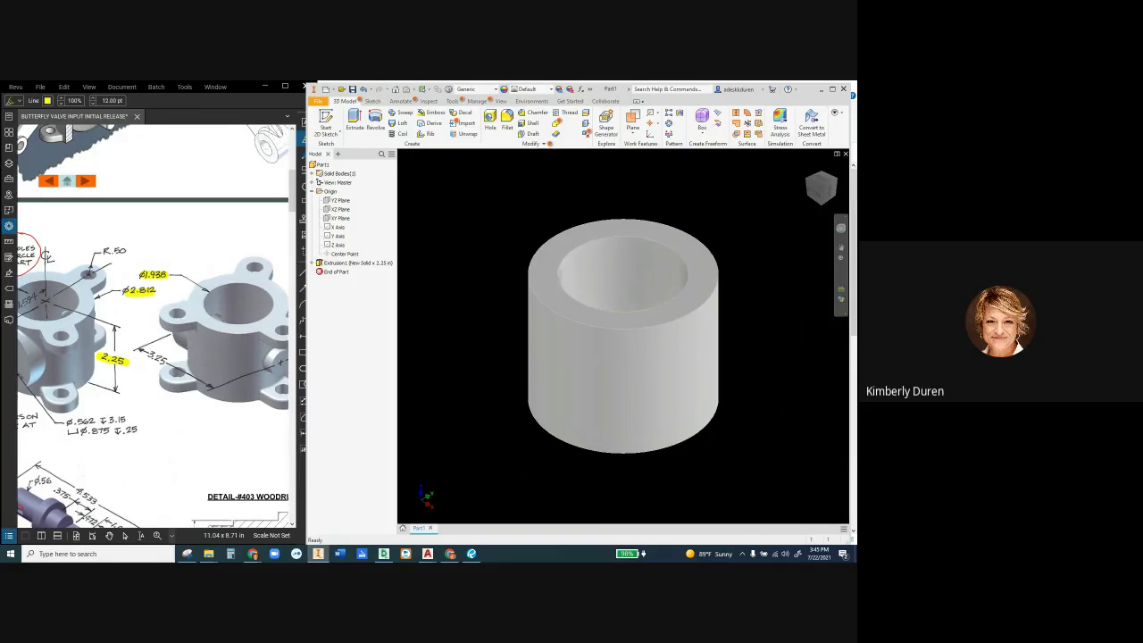
Set the straight-on side view of the upright cylinder as the Front view, and return to the Home view
{"action": "scroll", "coordinate": [638, 325], "scroll_direction": "down", "scroll_amount": 3}
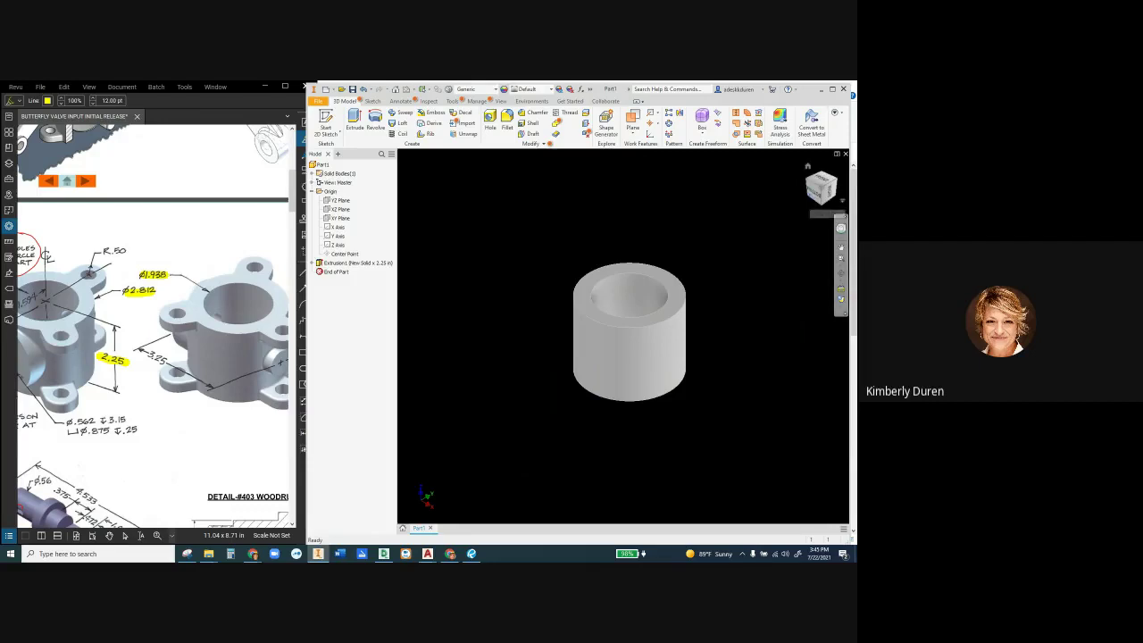
{"action": "left_click", "coordinate": [816, 193]}
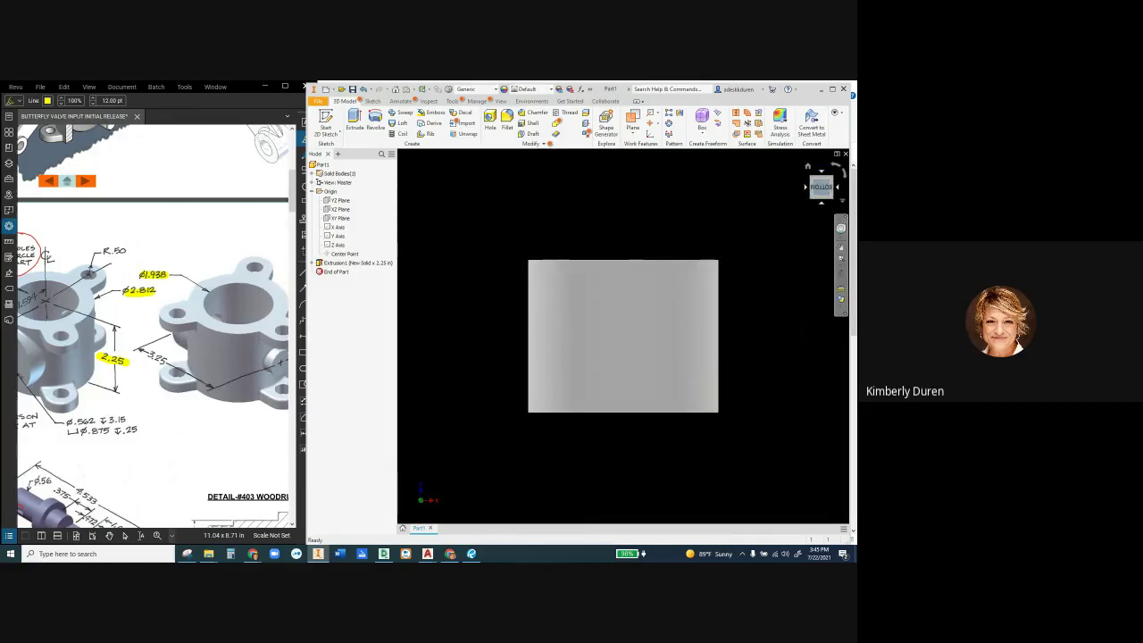
{"action": "left_click", "coordinate": [822, 172]}
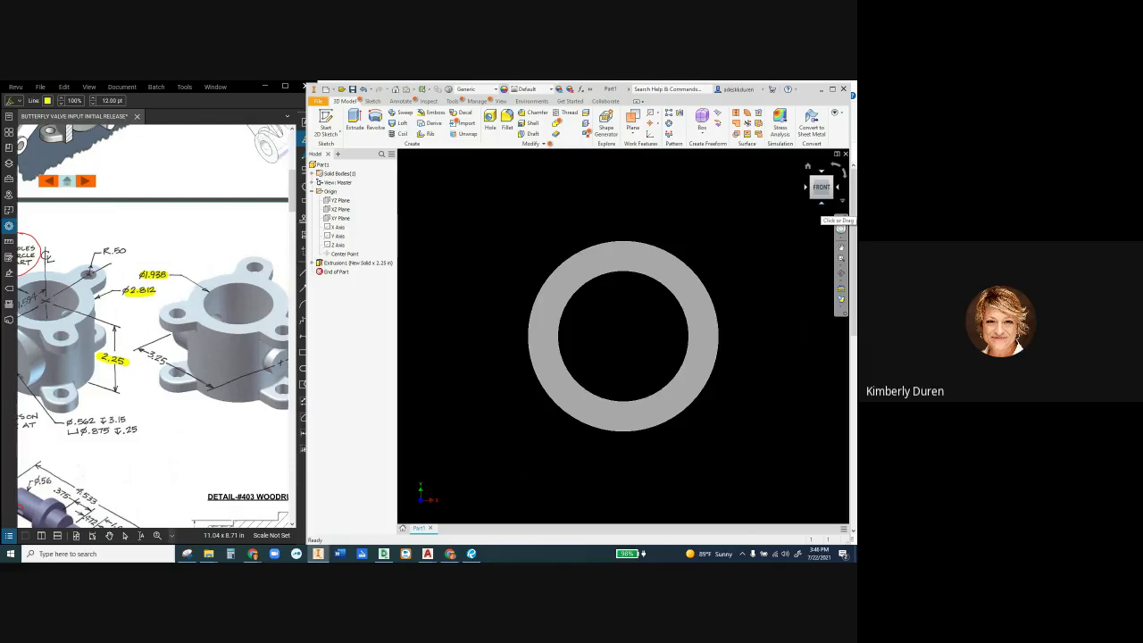
{"action": "left_click", "coordinate": [821, 204]}
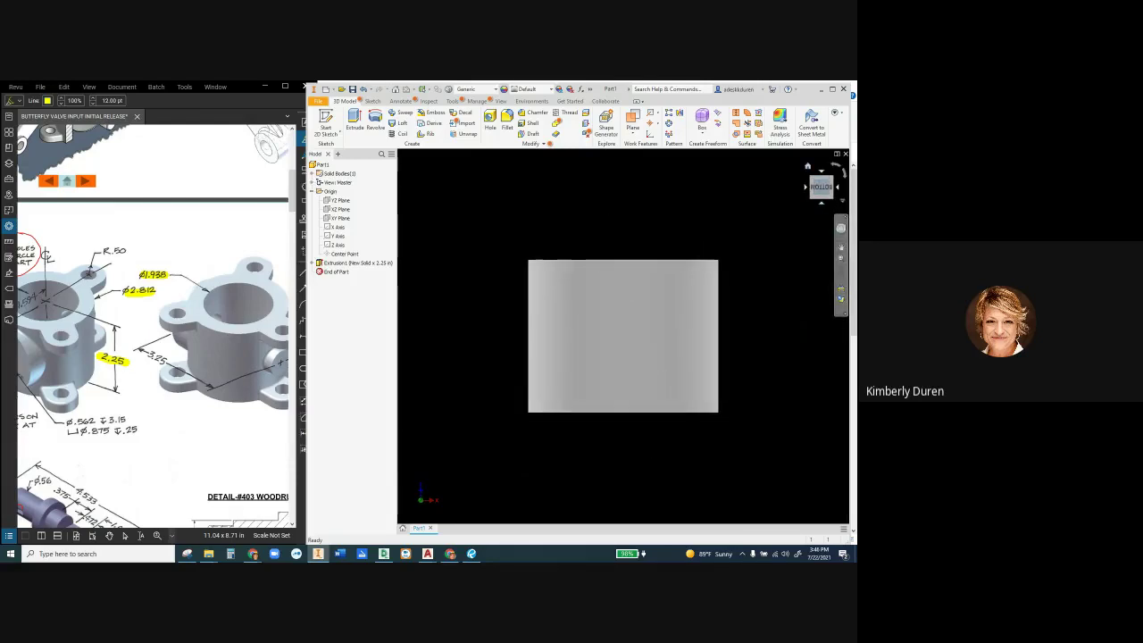
{"action": "right_click", "coordinate": [822, 186]}
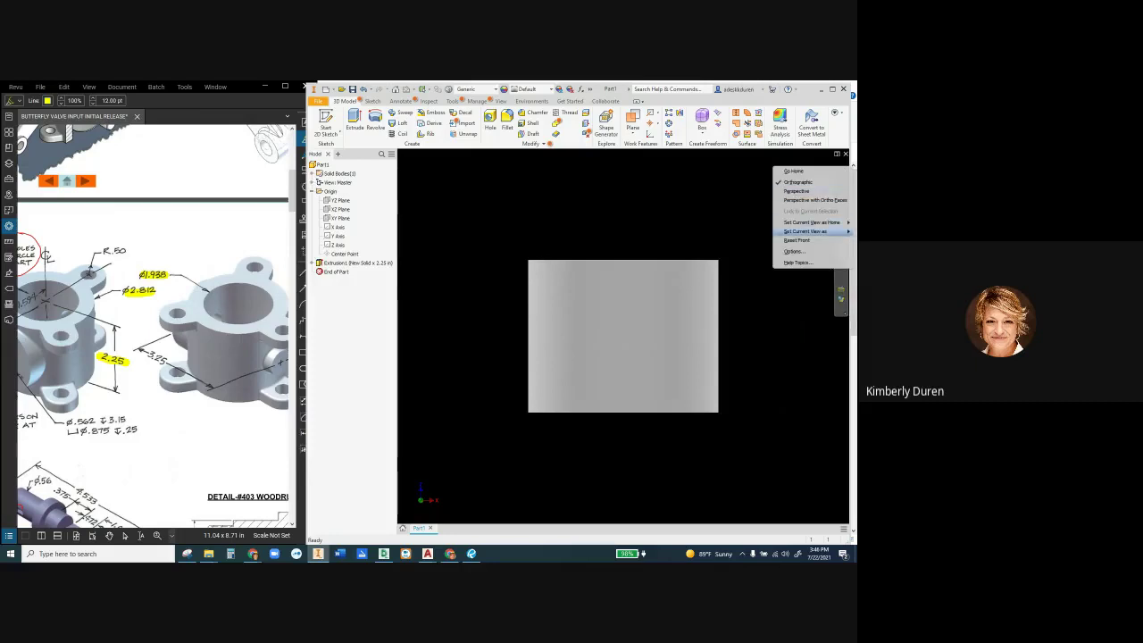
{"action": "mouse_move", "coordinate": [806, 231]}
{"action": "left_click", "coordinate": [724, 240]}
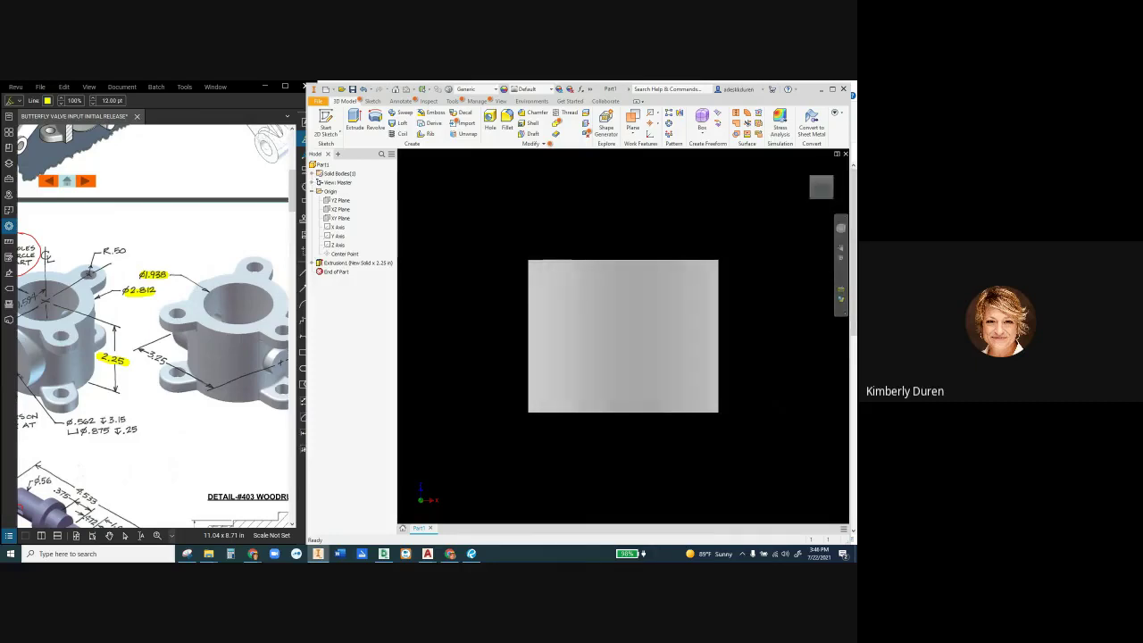
{"action": "left_click", "coordinate": [821, 171]}
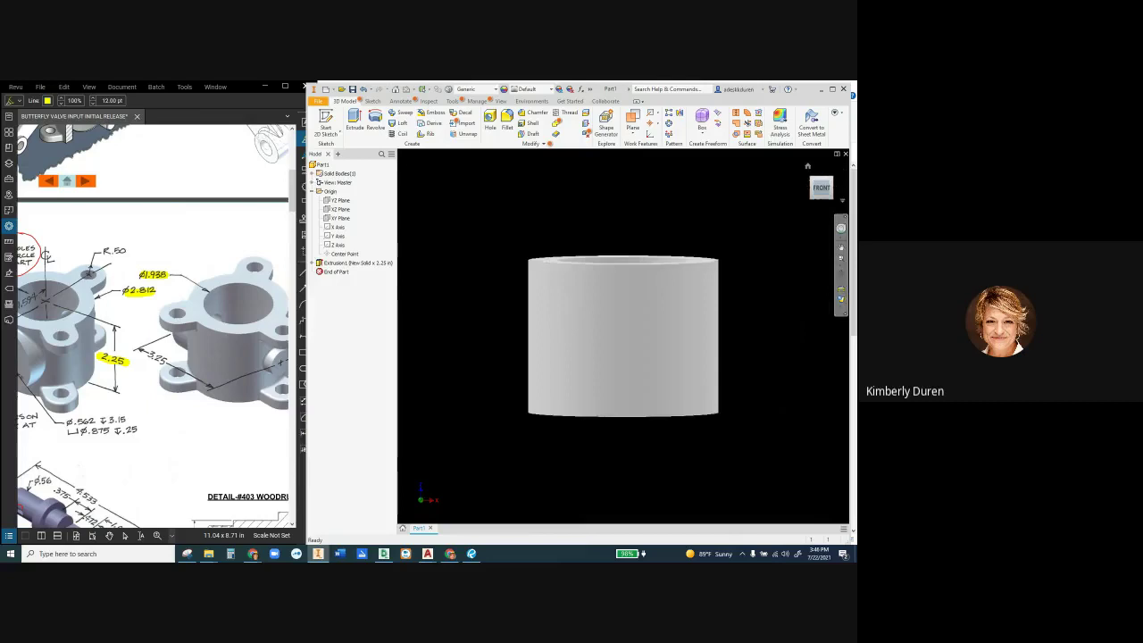
{"action": "left_click", "coordinate": [808, 166]}
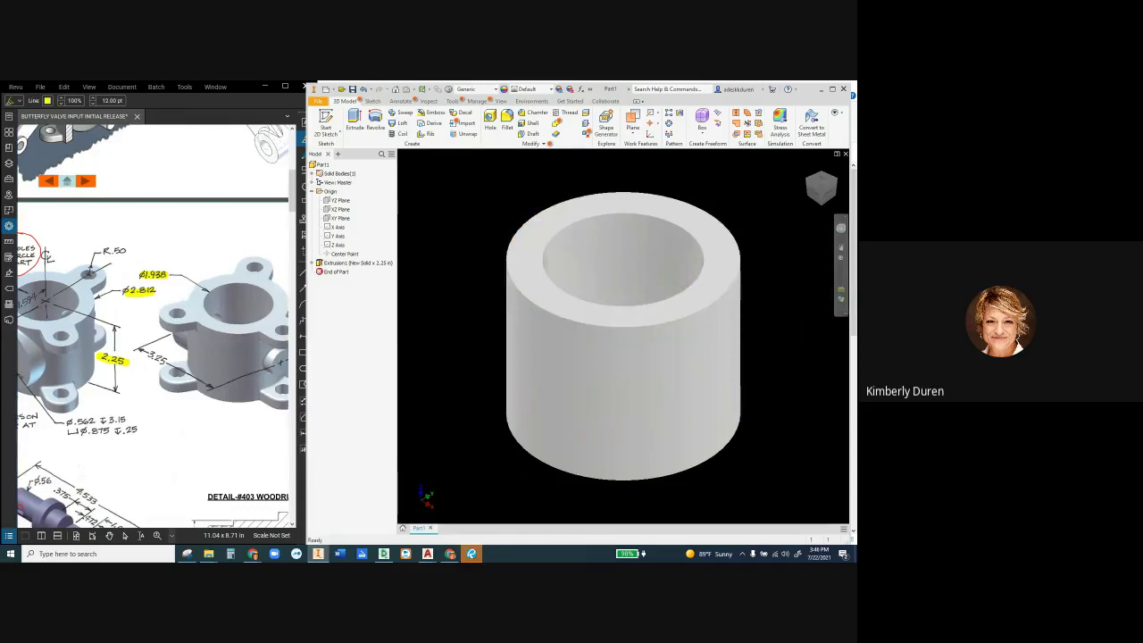
Switch to Revu, bring the body's full pictorial into view and highlight the outline of its lower front mounting lug in yellow
{"action": "scroll", "coordinate": [677, 360], "scroll_direction": "down", "scroll_amount": 3}
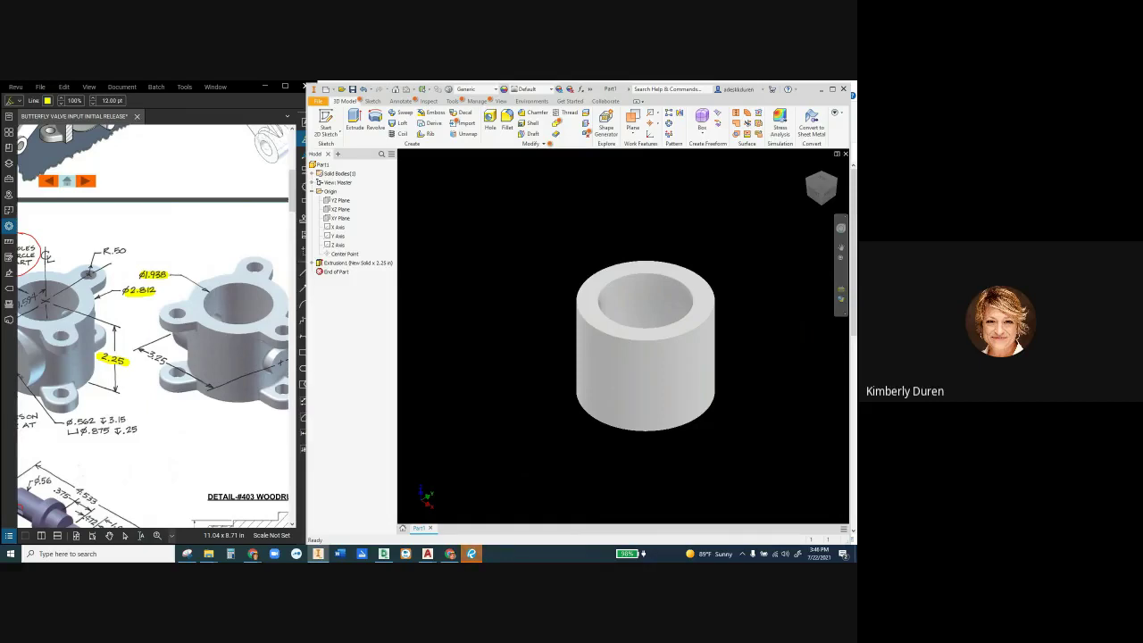
{"action": "left_click", "coordinate": [210, 194]}
{"action": "key", "text": "Escape"}
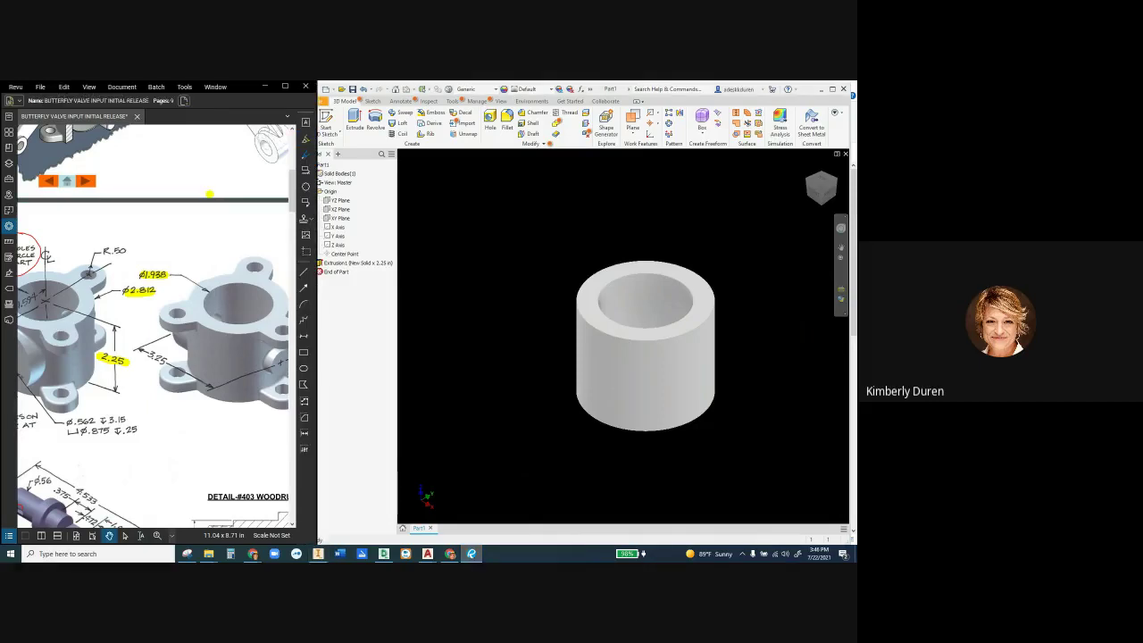
{"action": "left_click_drag", "start_coordinate": [134, 357], "coordinate": [213, 355]}
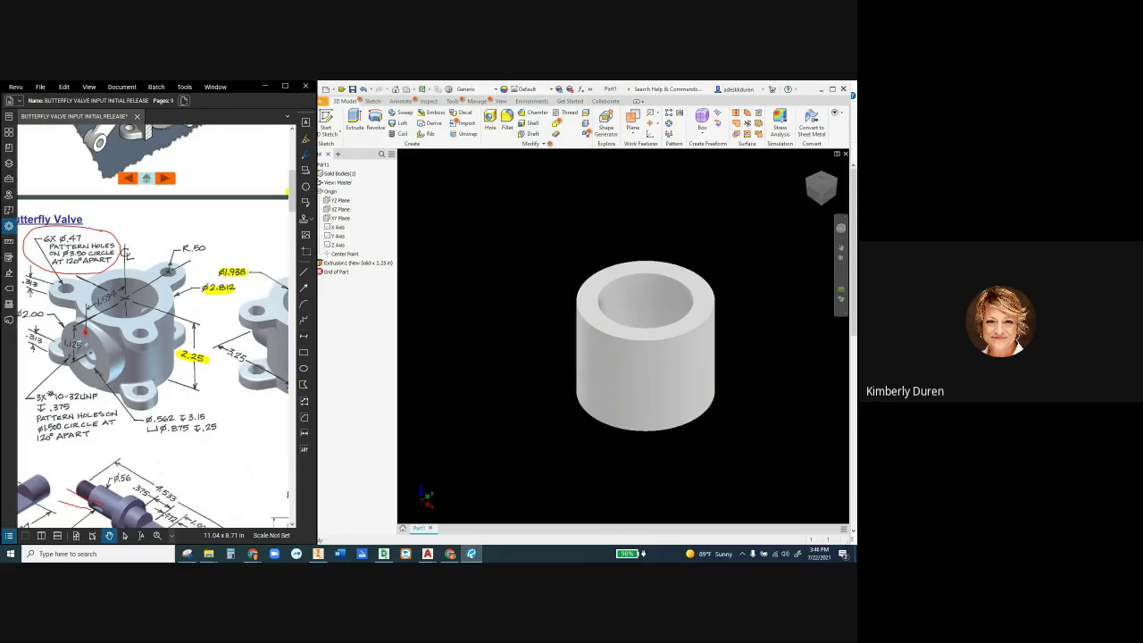
{"action": "left_click", "coordinate": [305, 139]}
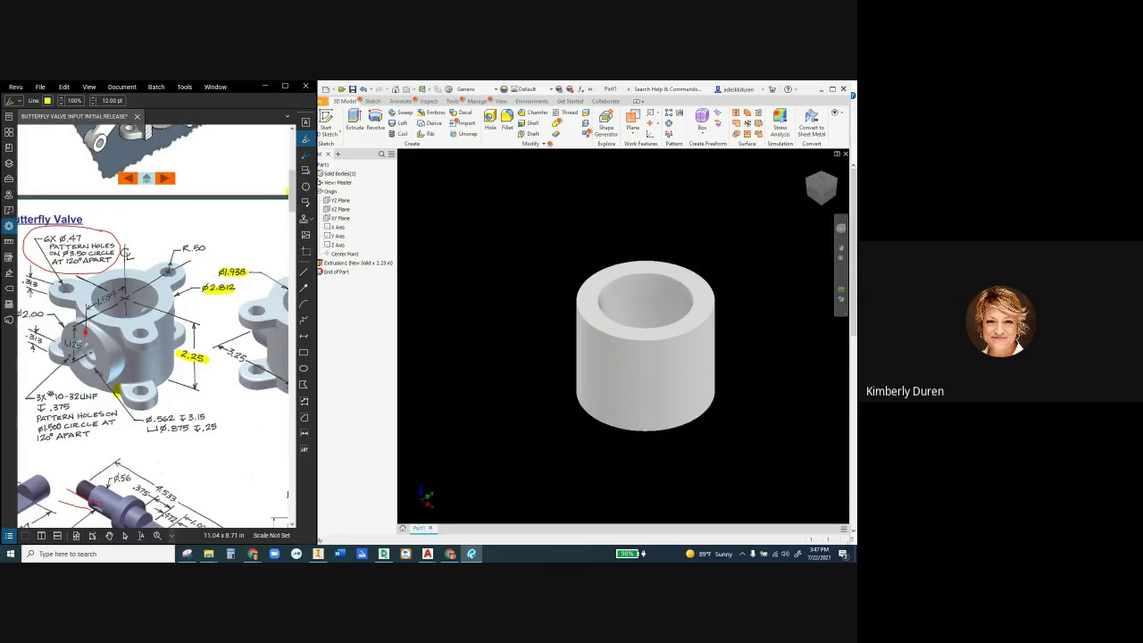
{"action": "left_click_drag", "start_coordinate": [117, 387], "coordinate": [152, 393]}
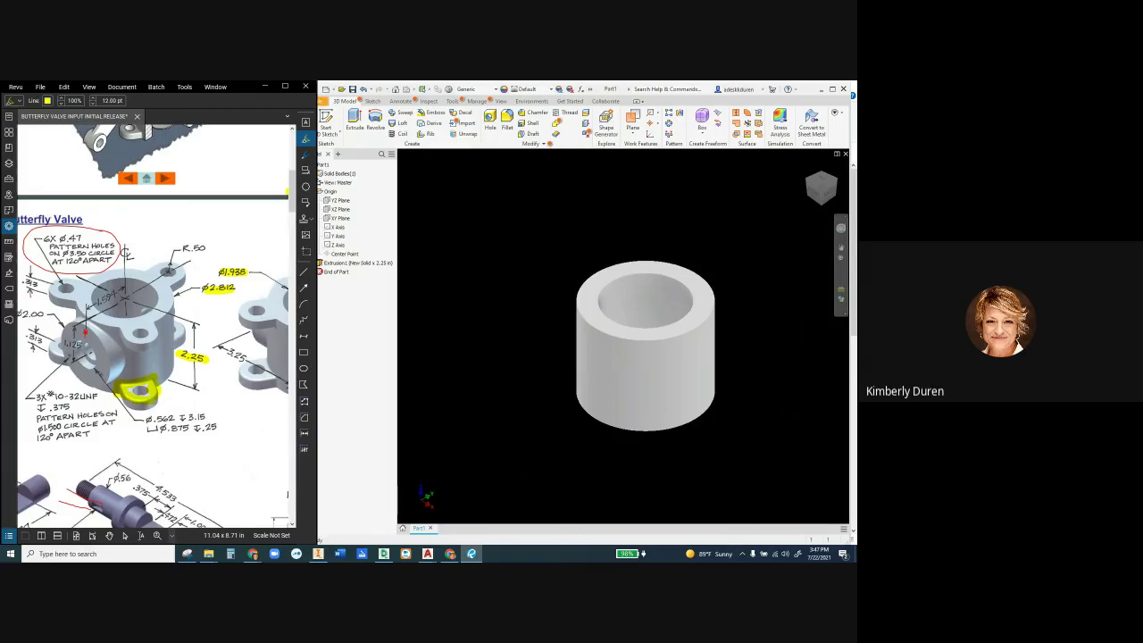
Highlight the upper front lug of the valve body pictorial in yellow, directly above the lower one already marked
{"action": "mouse_move", "coordinate": [150, 326]}
{"action": "left_mouse_down"}
{"action": "mouse_move", "coordinate": [130, 325]}
{"action": "mouse_move", "coordinate": [129, 343]}
{"action": "mouse_move", "coordinate": [153, 330]}
{"action": "left_mouse_up"}
{"action": "left_click_drag", "start_coordinate": [154, 322], "coordinate": [170, 311]}
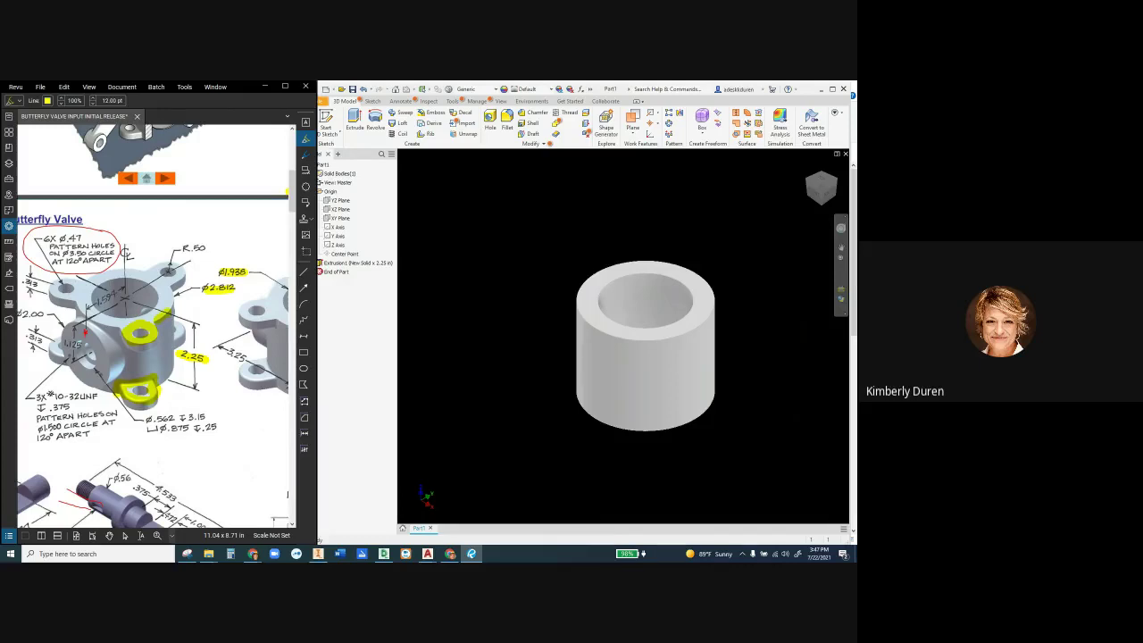
{"action": "key", "text": "Escape"}
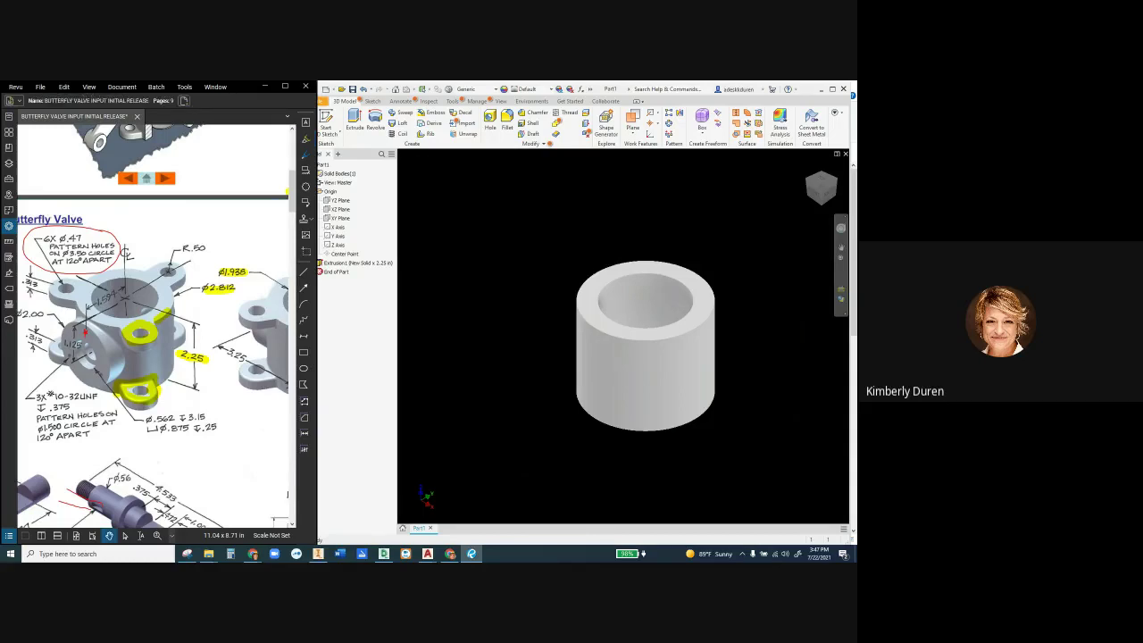
Switch to Inventor, create a sketch on the cylinder's top face and project the YZ plane into it
{"action": "left_click", "coordinate": [526, 288]}
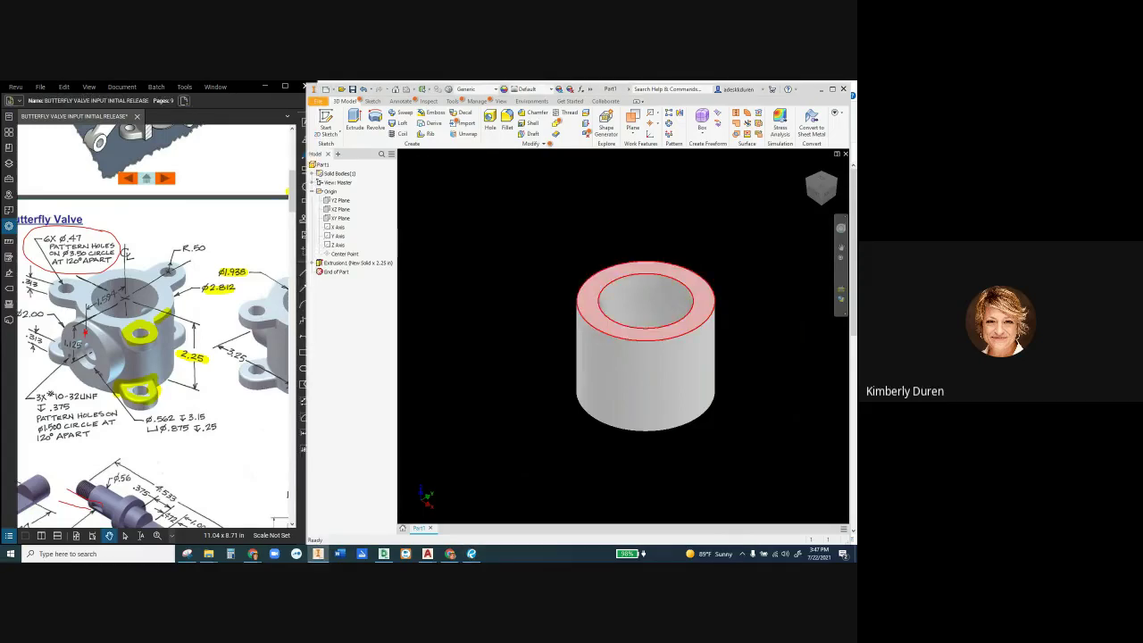
{"action": "left_click", "coordinate": [662, 271]}
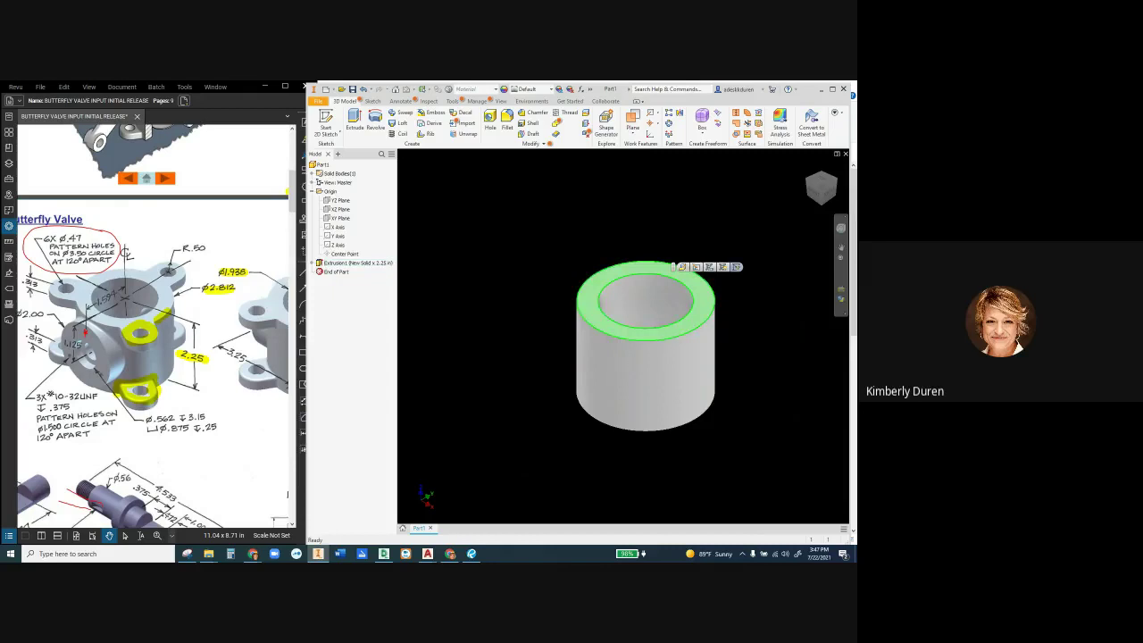
{"action": "key", "text": "s"}
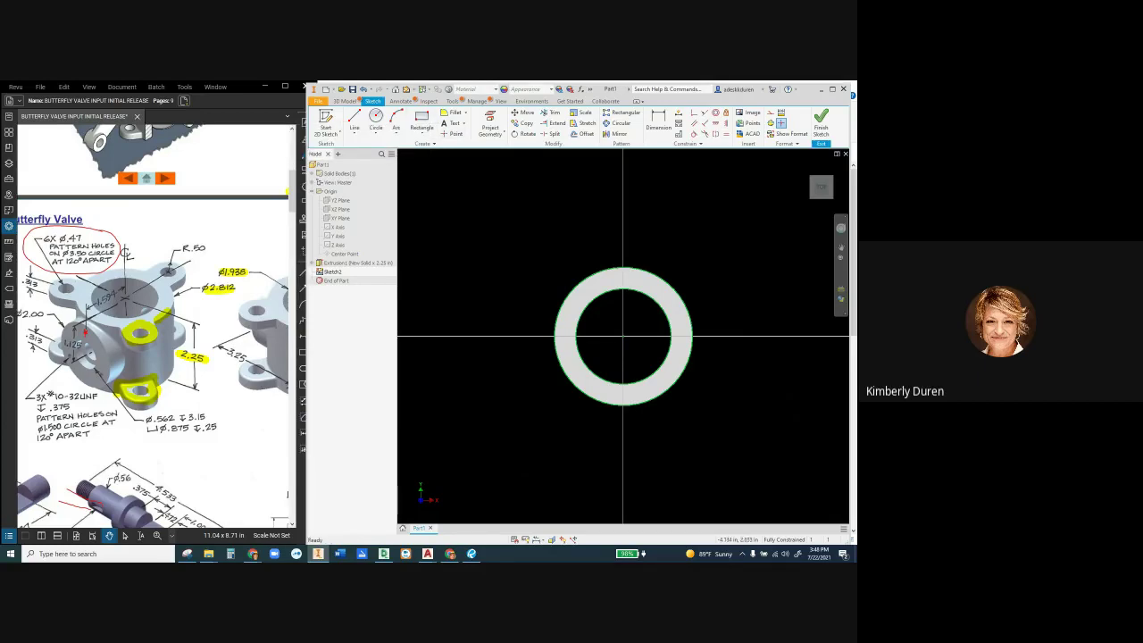
{"action": "left_click", "coordinate": [491, 125]}
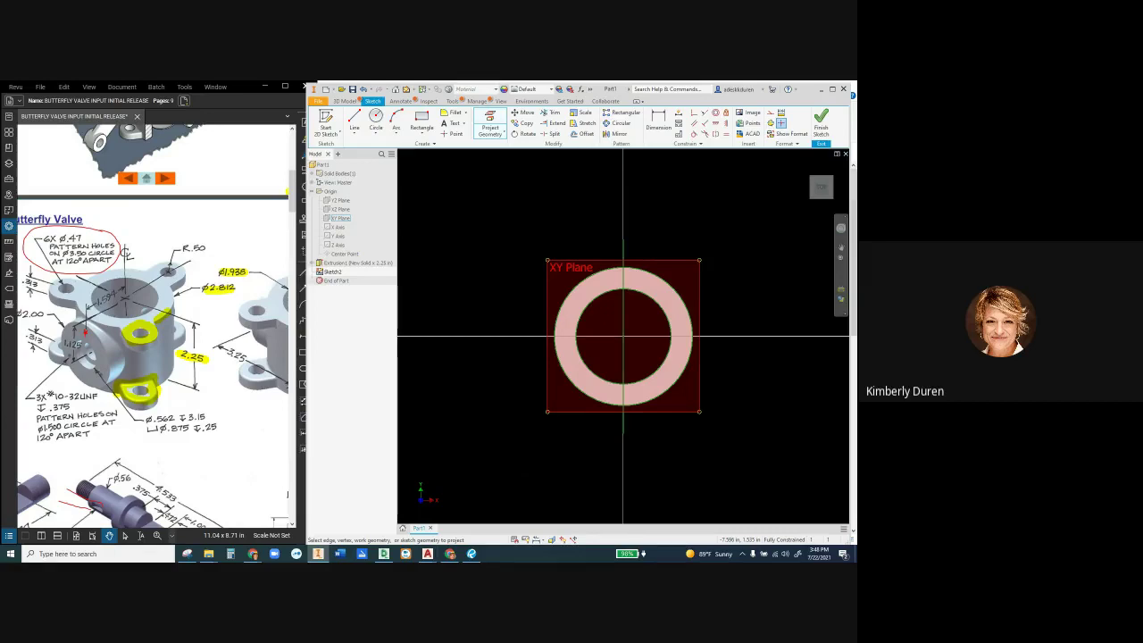
Switch to Revu, outline the R.50 end of the upper rear lug in red pen and underline the Ø3.50 circle note
{"action": "left_click", "coordinate": [201, 228]}
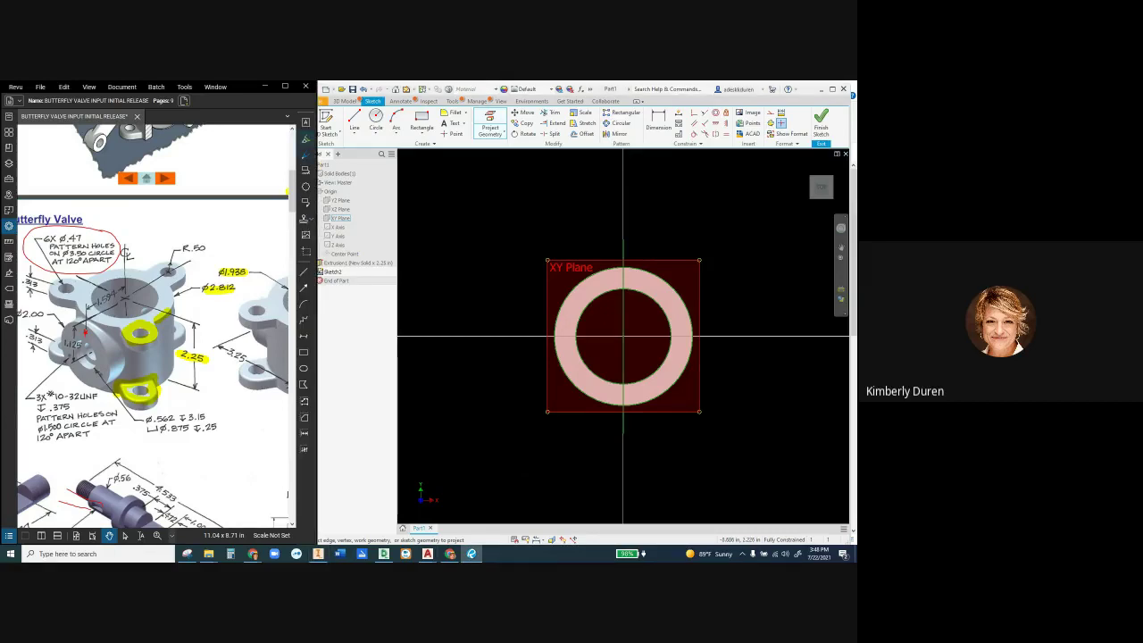
{"action": "left_click", "coordinate": [305, 155]}
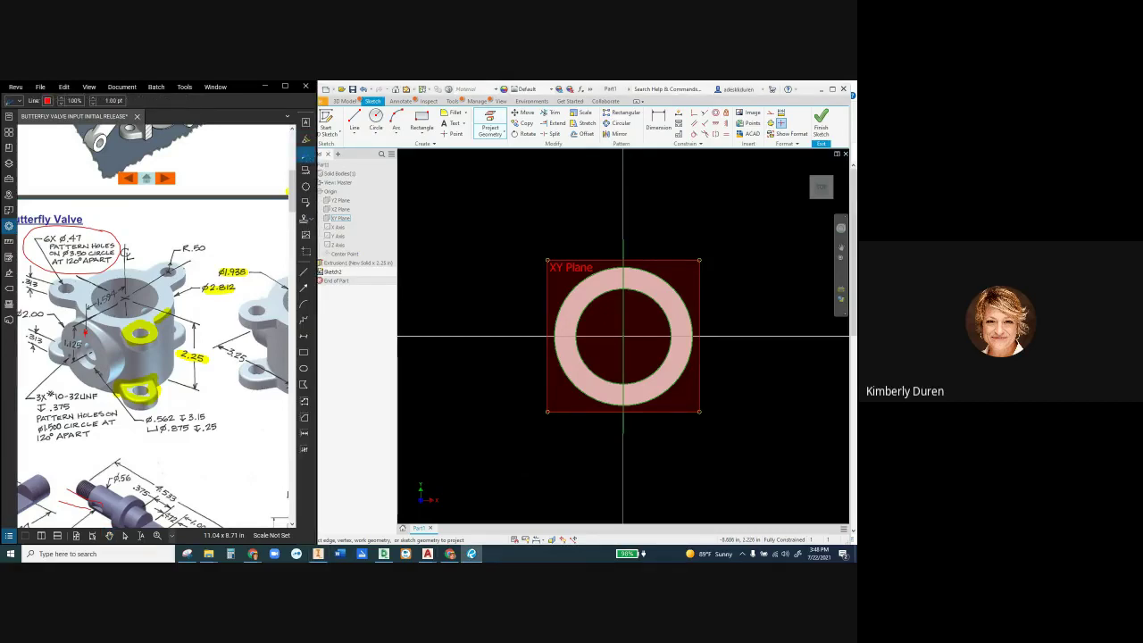
{"action": "mouse_move", "coordinate": [184, 269]}
{"action": "left_mouse_down"}
{"action": "mouse_move", "coordinate": [177, 290]}
{"action": "mouse_move", "coordinate": [176, 262]}
{"action": "mouse_move", "coordinate": [159, 263]}
{"action": "left_mouse_up"}
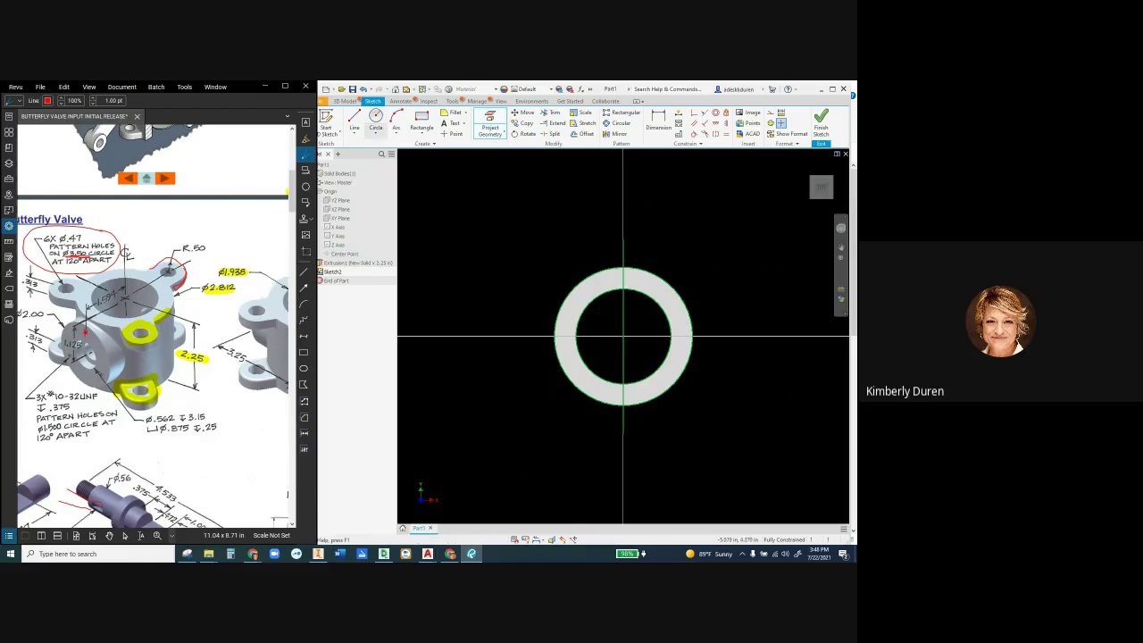
Switch to Inventor and sketch a 3.5 in diameter circle centred on the cylinder's axis
{"action": "left_click", "coordinate": [376, 119]}
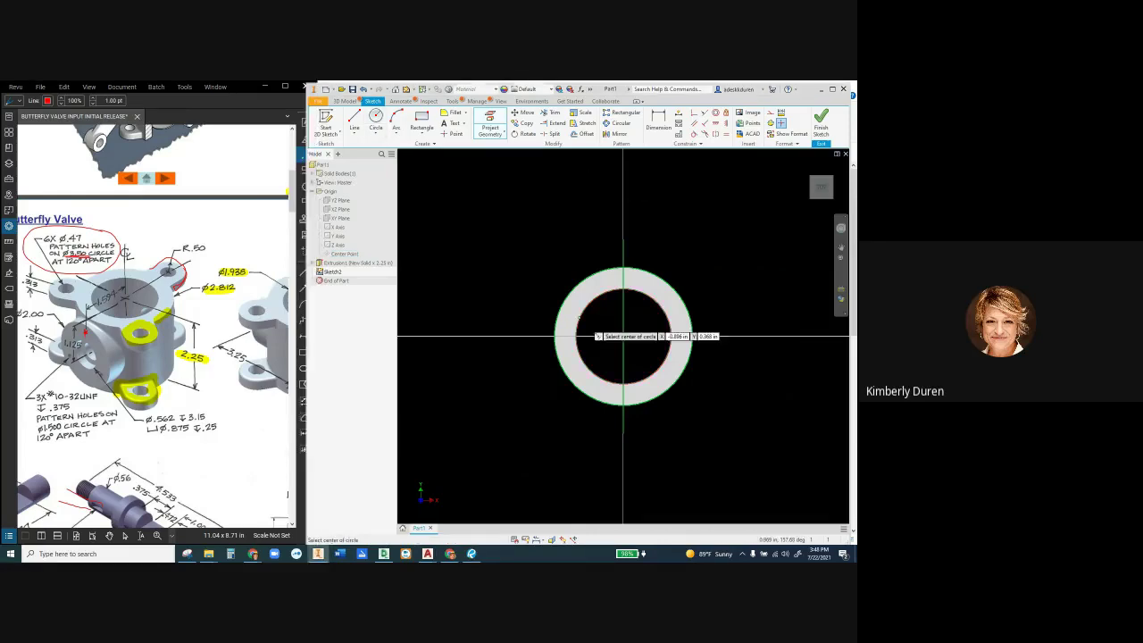
{"action": "left_click", "coordinate": [623, 336]}
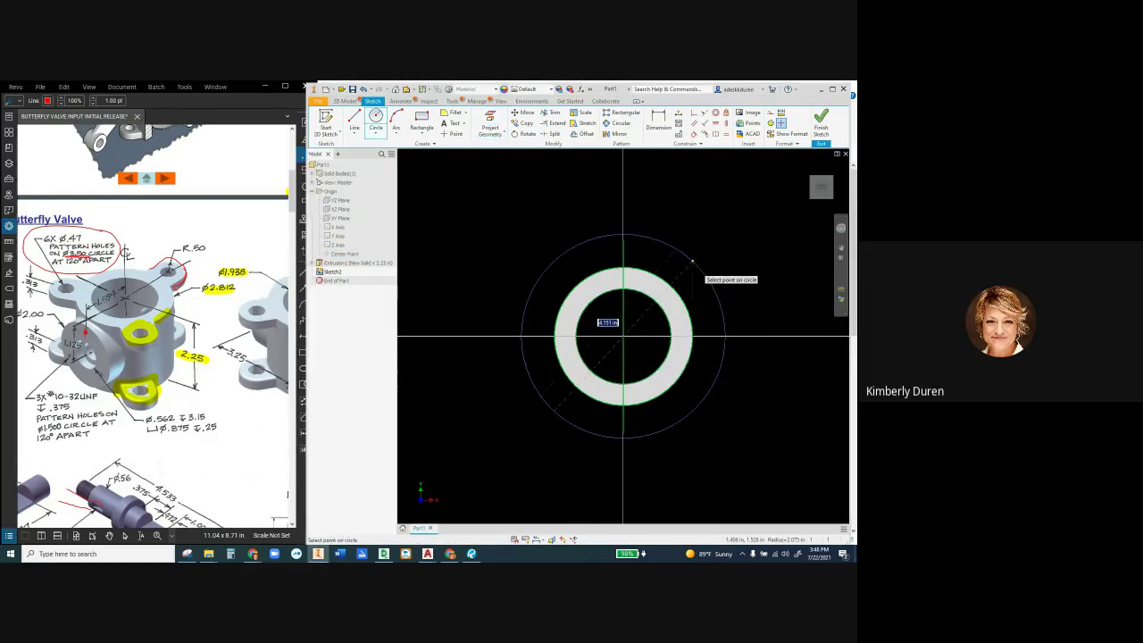
{"action": "type", "text": "3.5"}
{"action": "key", "text": "Return"}
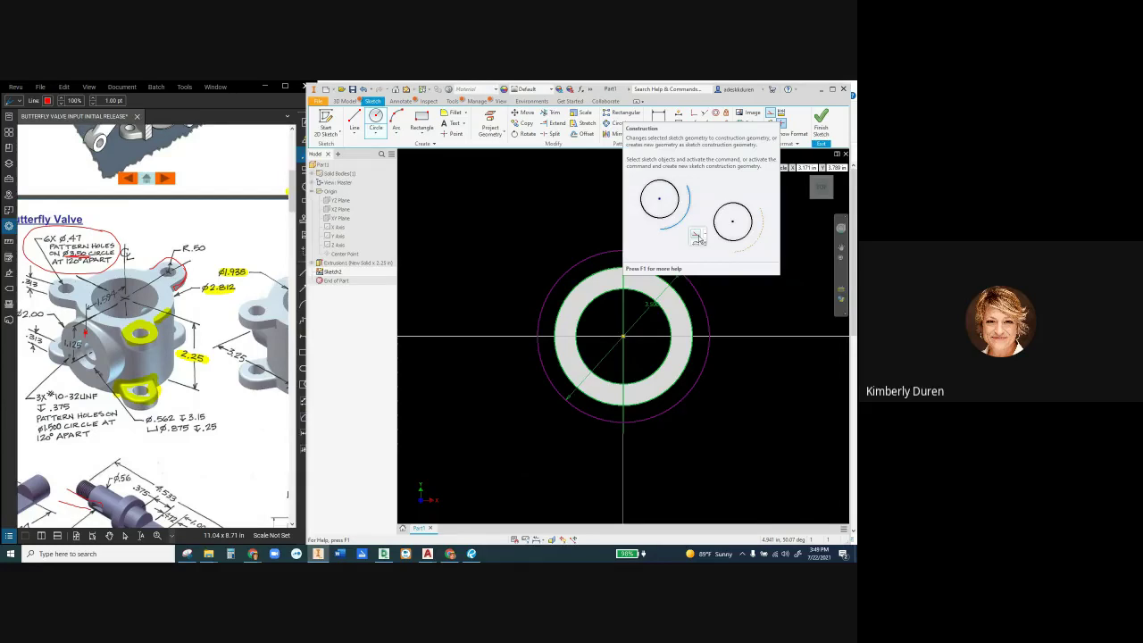
{"action": "left_click", "coordinate": [782, 123]}
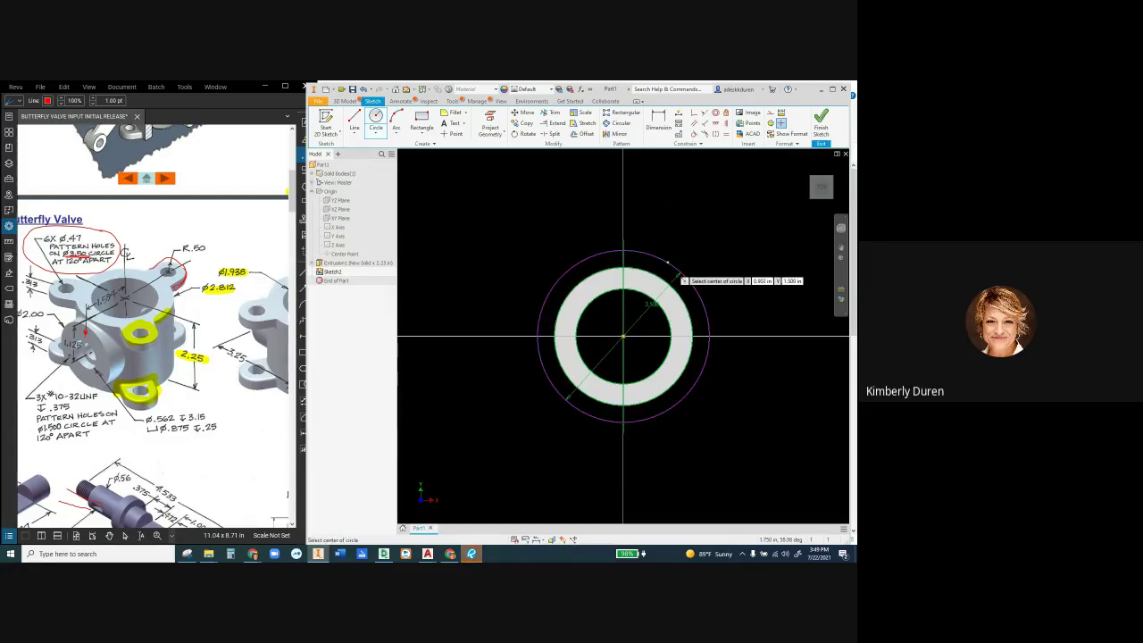
{"action": "key", "text": "Escape"}
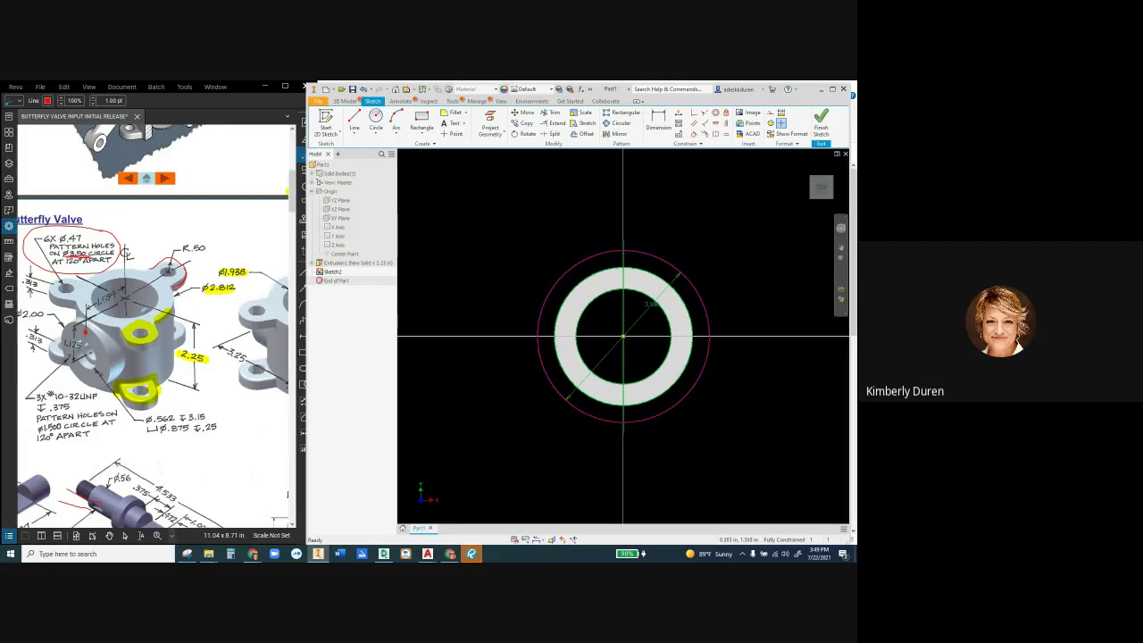
{"action": "scroll", "coordinate": [641, 262], "scroll_direction": "up", "scroll_amount": 3}
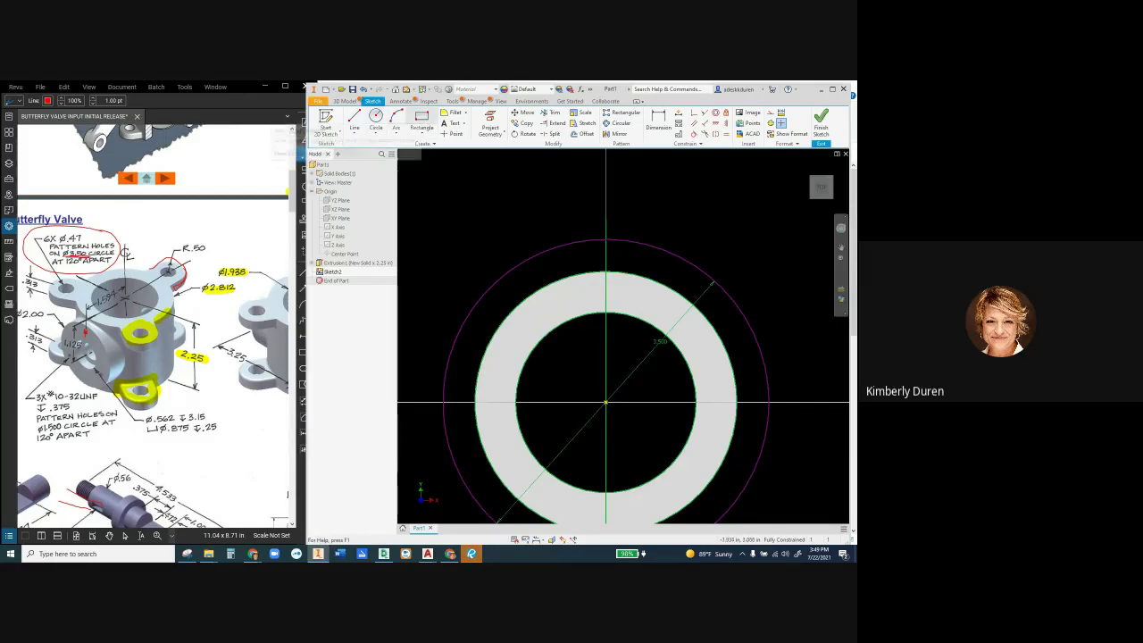
{"action": "left_click", "coordinate": [421, 120]}
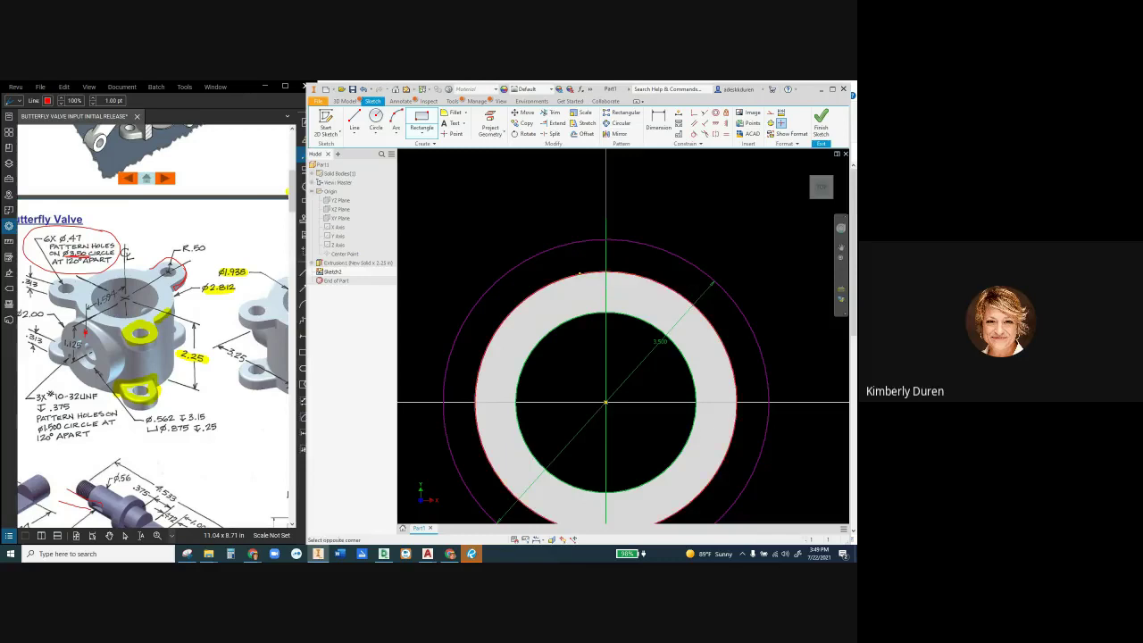
{"action": "left_click", "coordinate": [606, 272]}
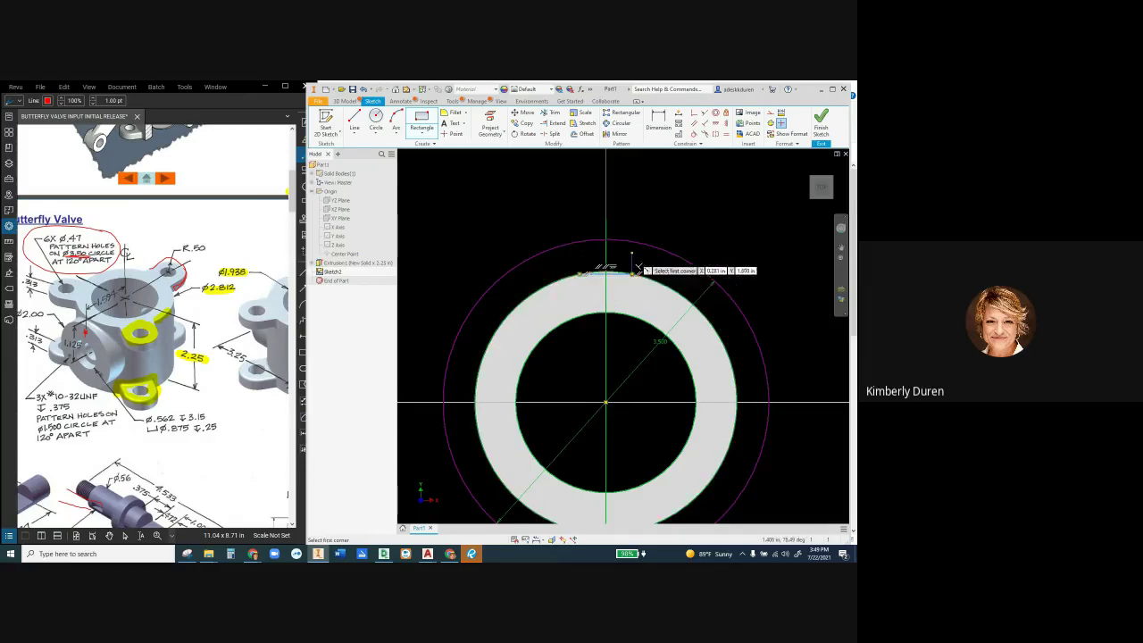
{"action": "left_click", "coordinate": [635, 269]}
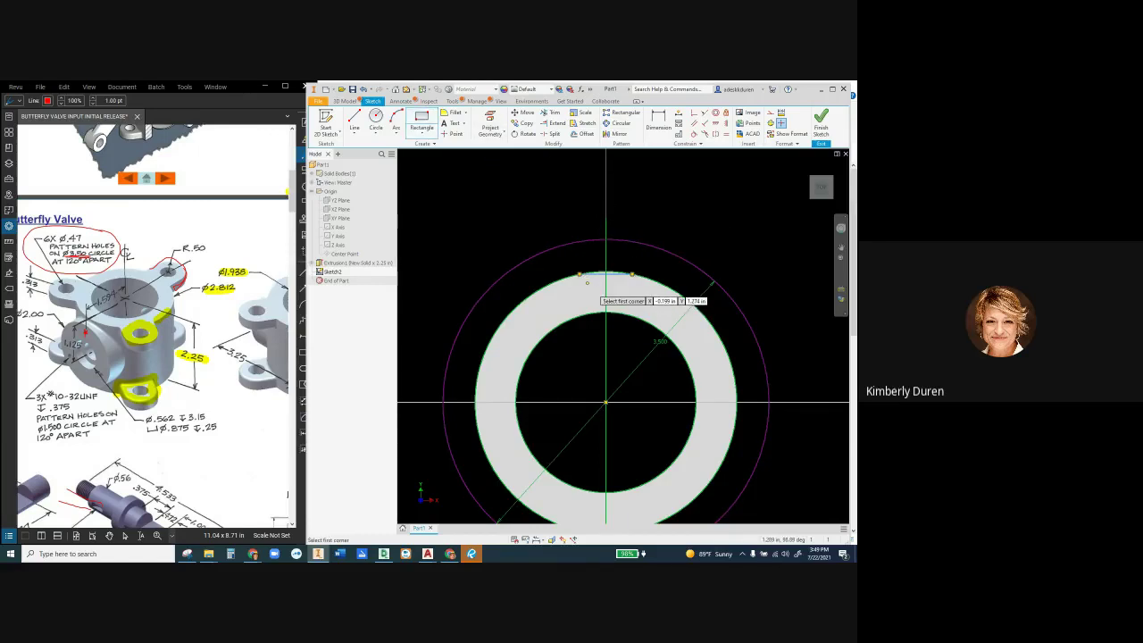
{"action": "key", "text": "ctrl+z"}
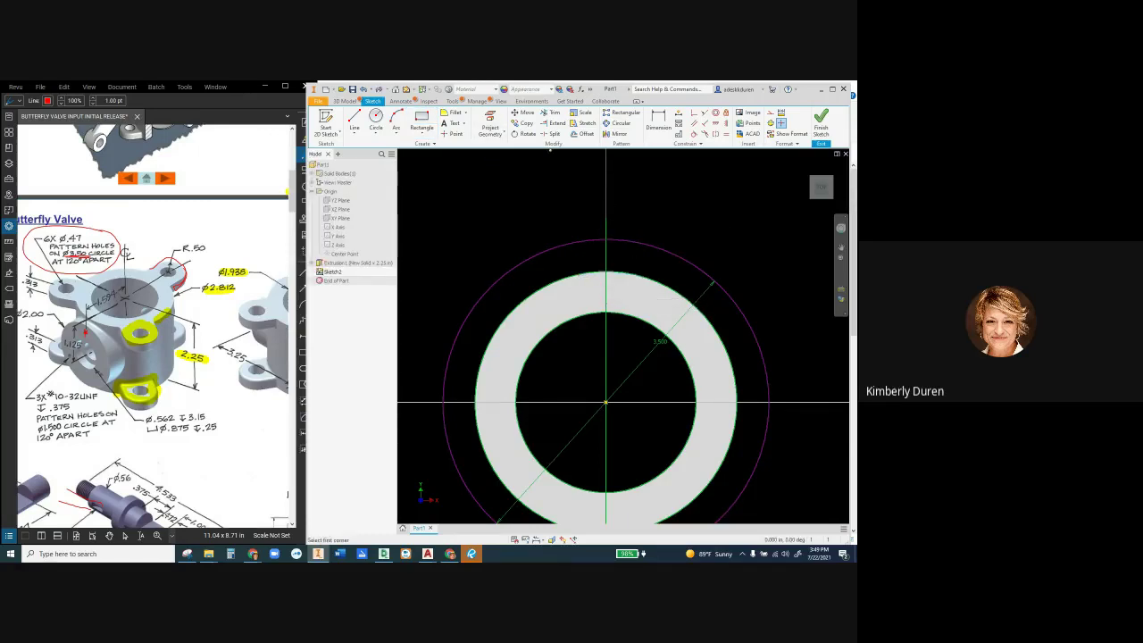
Sketch a two-point rectangle 1 in wide and about 0.65 in high, rising from the cylinder's outer edge across the vertical centreline
{"action": "left_click", "coordinate": [575, 272]}
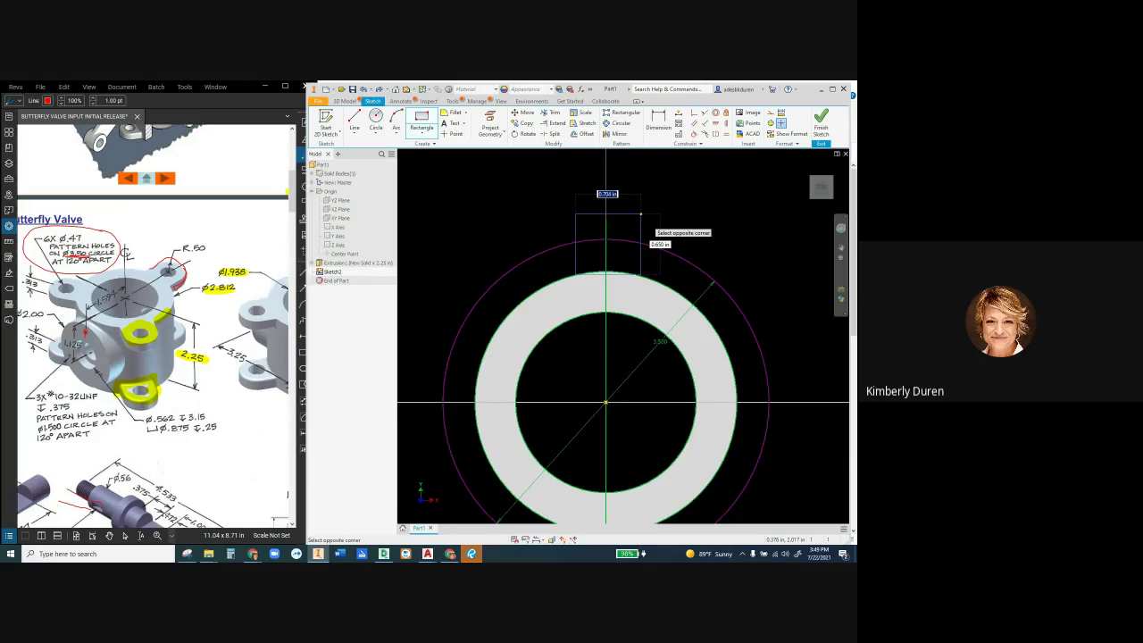
{"action": "type", "text": "1"}
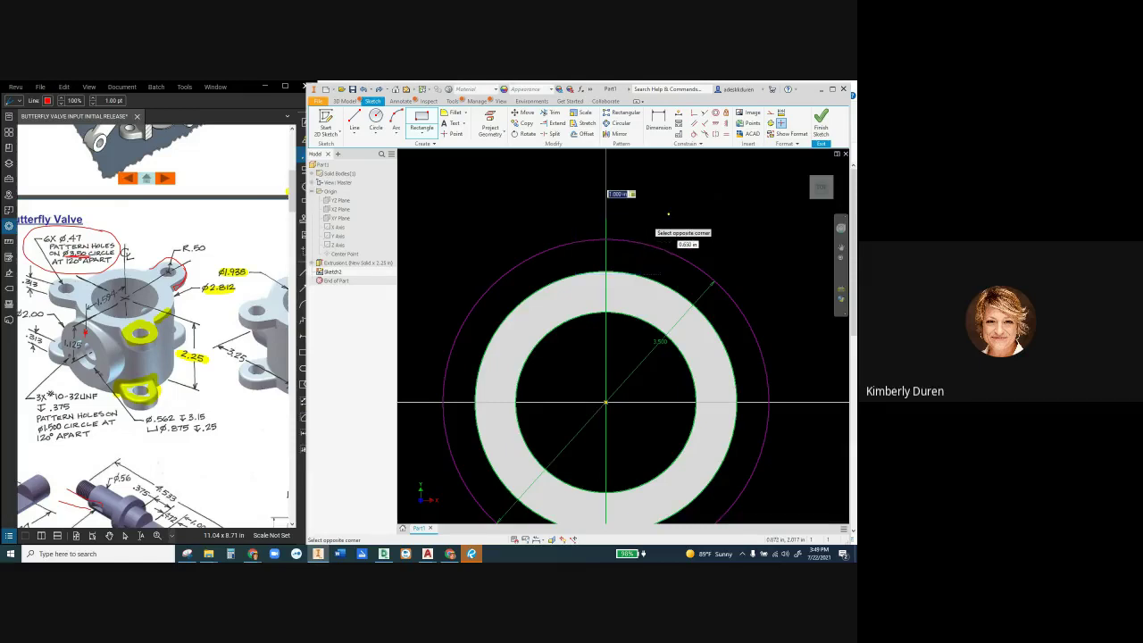
{"action": "key", "text": "Return"}
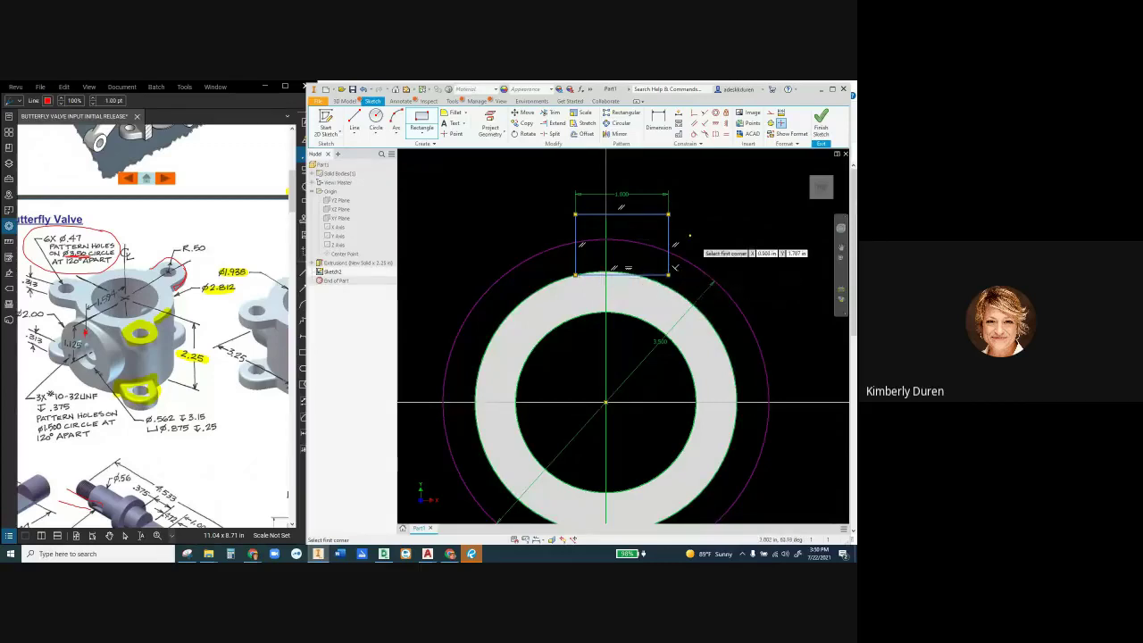
{"action": "key", "text": "Escape"}
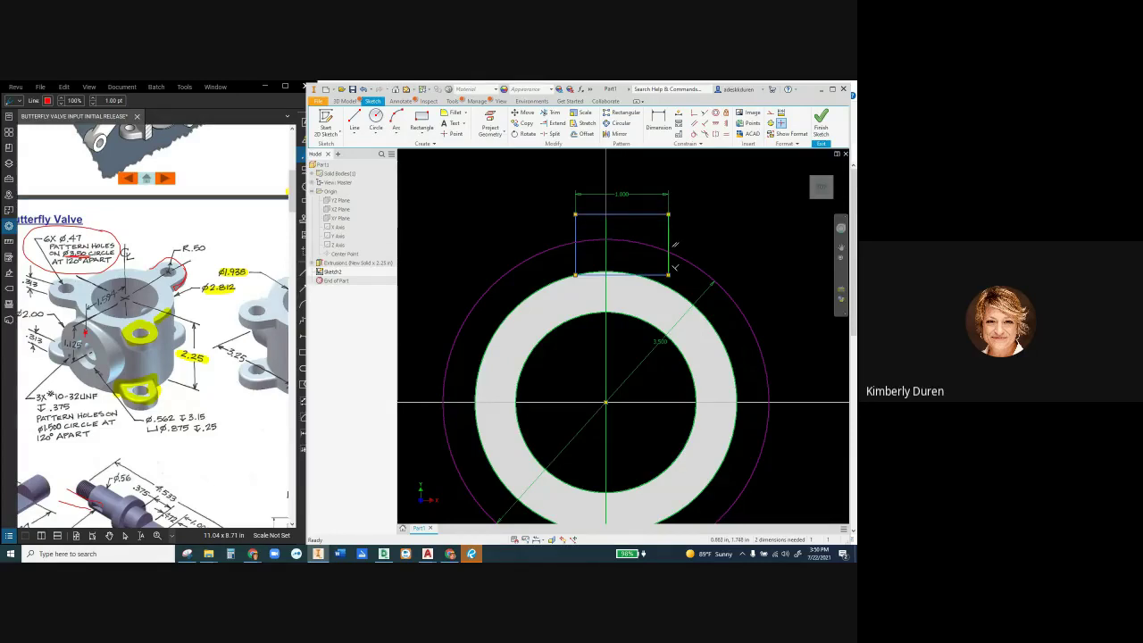
Shift the rectangle to straddle the vertical centreline and constrain its lower corner coincident with the cylinder's outer edge
{"action": "mouse_move", "coordinate": [674, 266]}
{"action": "left_mouse_down"}
{"action": "mouse_move", "coordinate": [624, 264]}
{"action": "mouse_move", "coordinate": [661, 271]}
{"action": "left_mouse_up"}
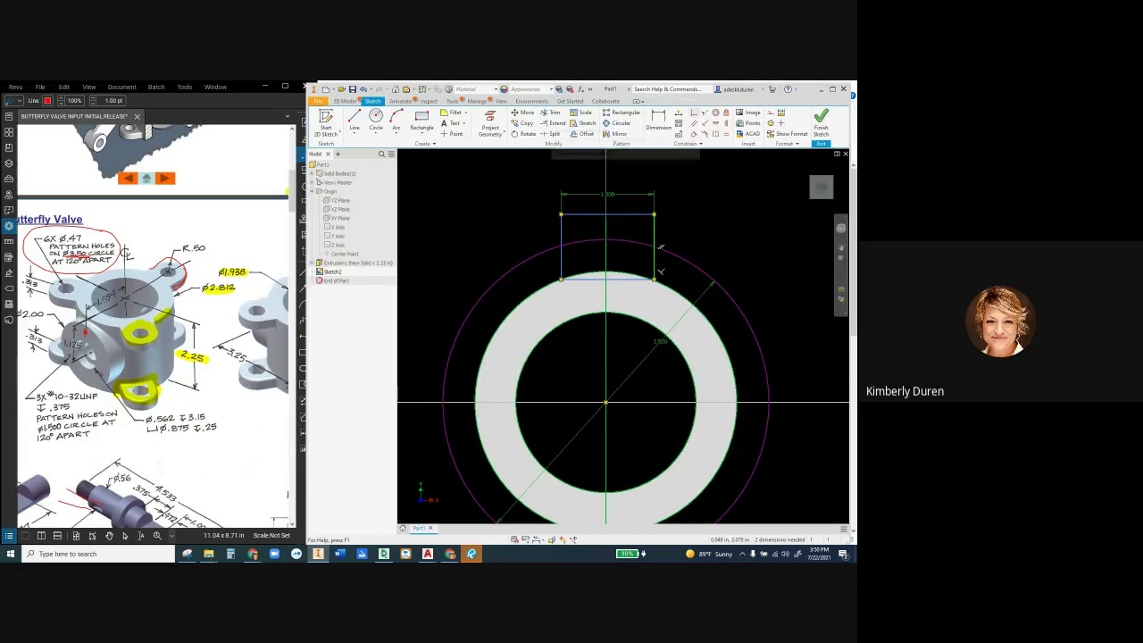
{"action": "left_click", "coordinate": [694, 114]}
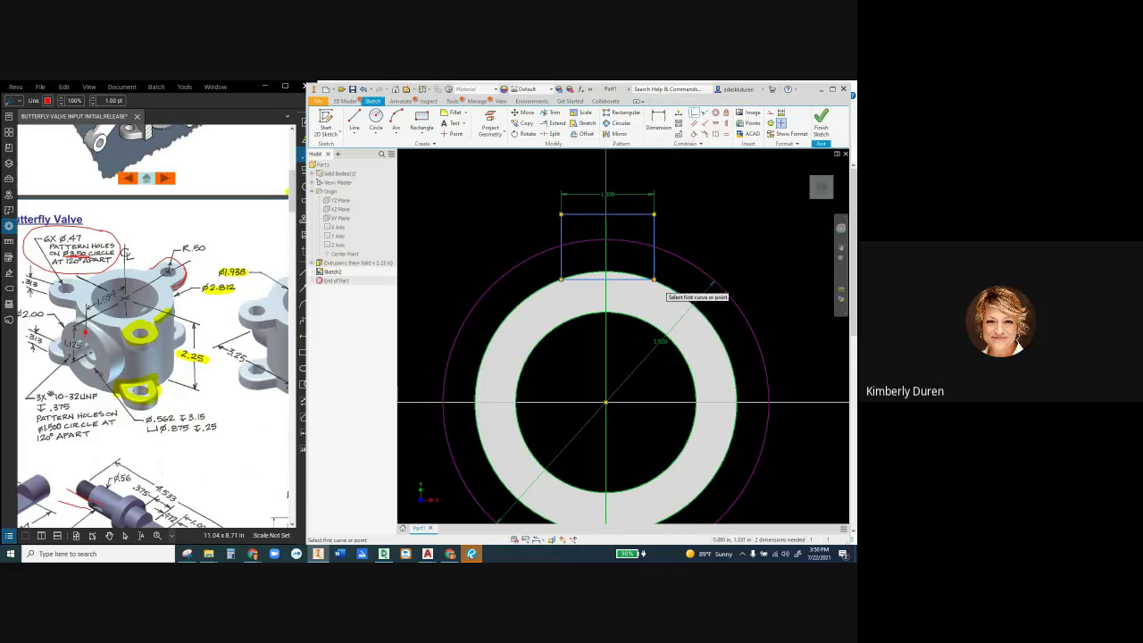
{"action": "left_click", "coordinate": [671, 294]}
{"action": "left_click", "coordinate": [676, 287]}
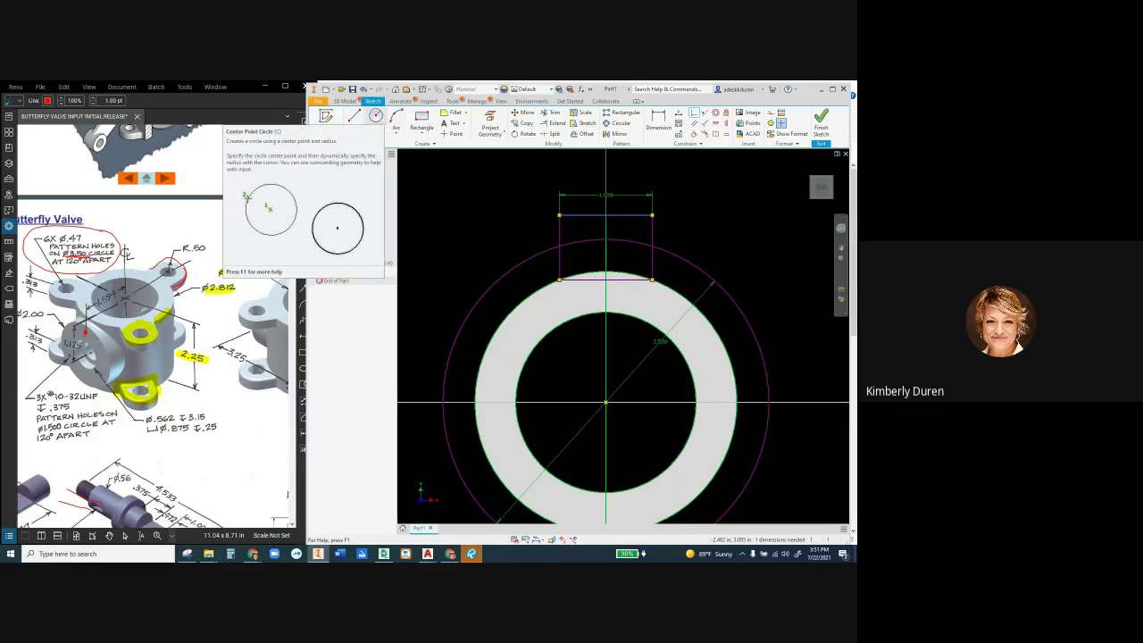
Sketch a 1 in diameter circle centred on the midpoint of the rectangle's upper edge, reaching its corners
{"action": "left_click", "coordinate": [376, 117]}
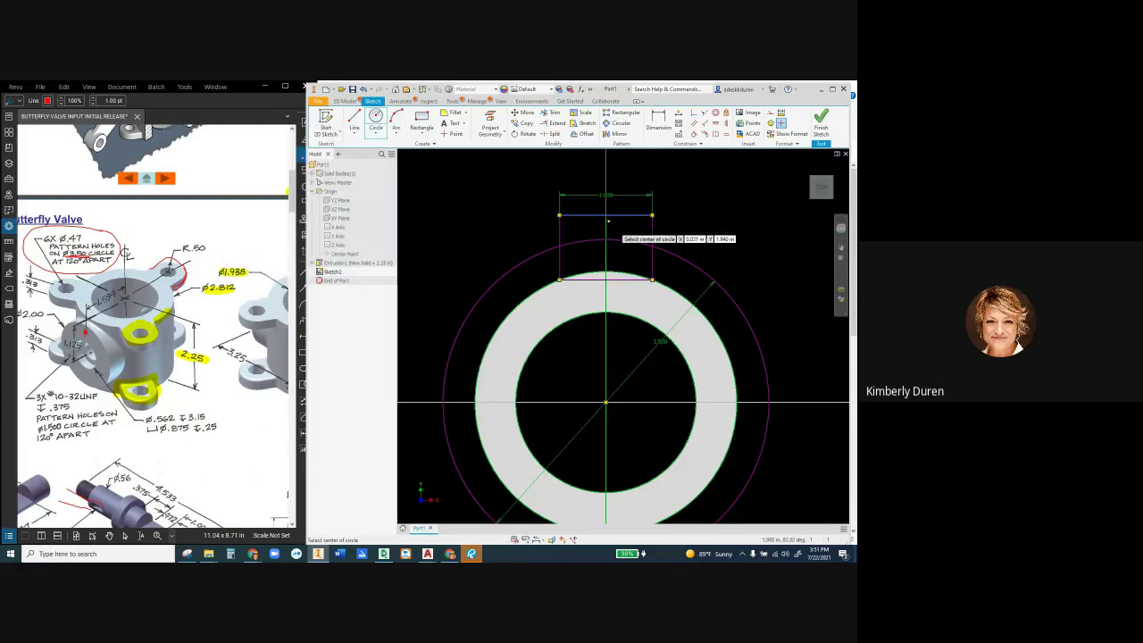
{"action": "left_click", "coordinate": [606, 214]}
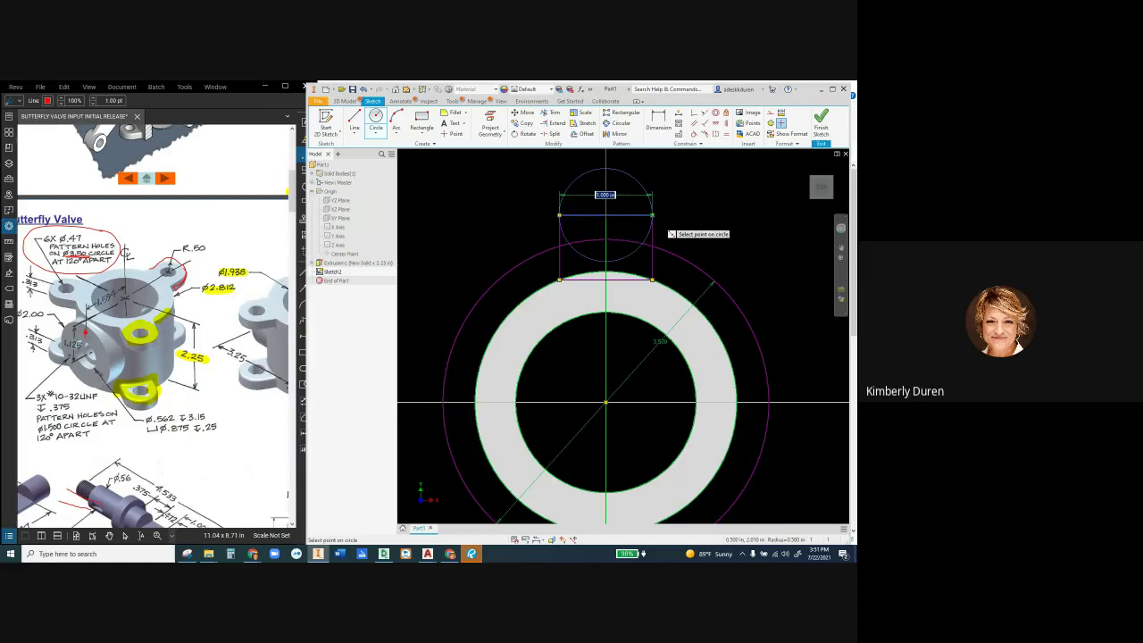
{"action": "key", "text": "Return"}
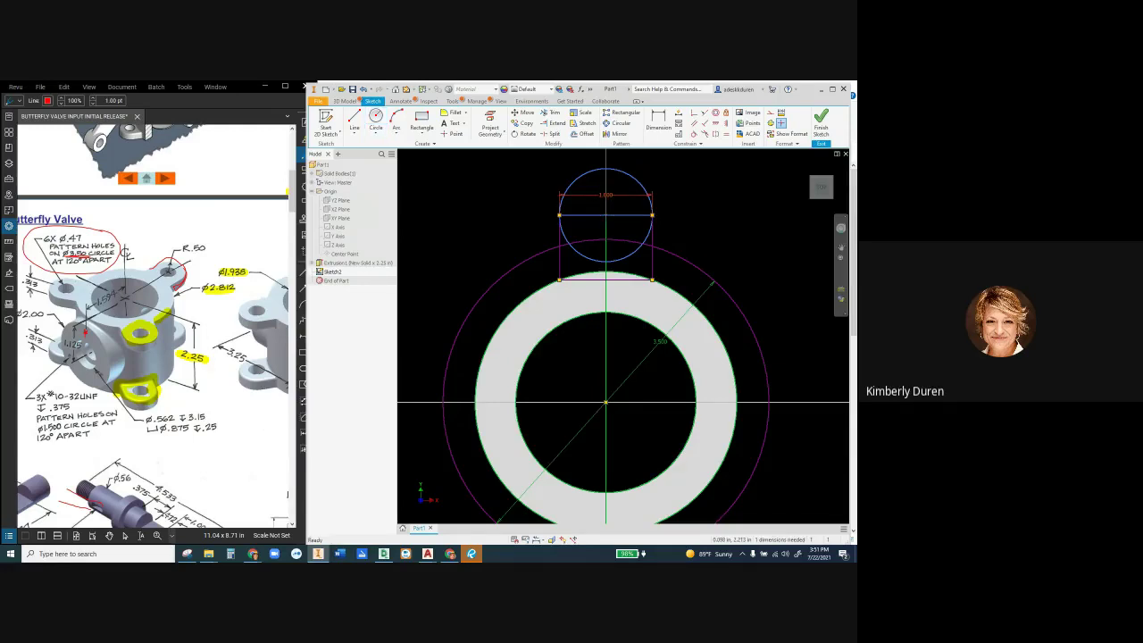
Delete the rectangle's 1 in width dimension and dimension the lug circle as a radius of 0.5 in
{"action": "key", "text": "Delete"}
{"action": "left_click", "coordinate": [658, 123]}
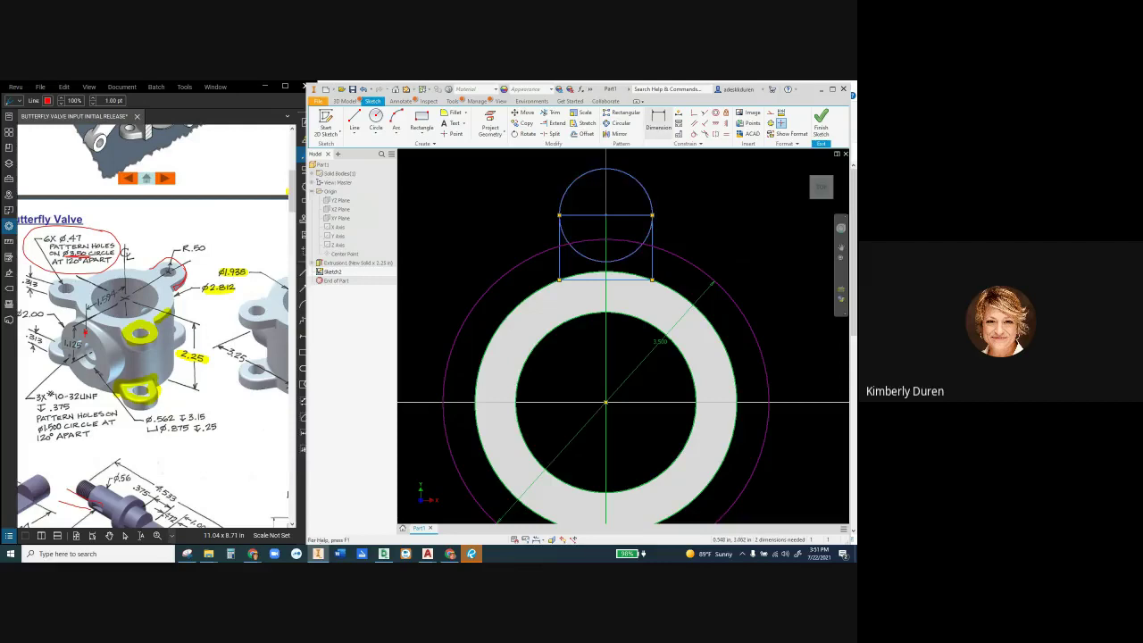
{"action": "left_click", "coordinate": [651, 205]}
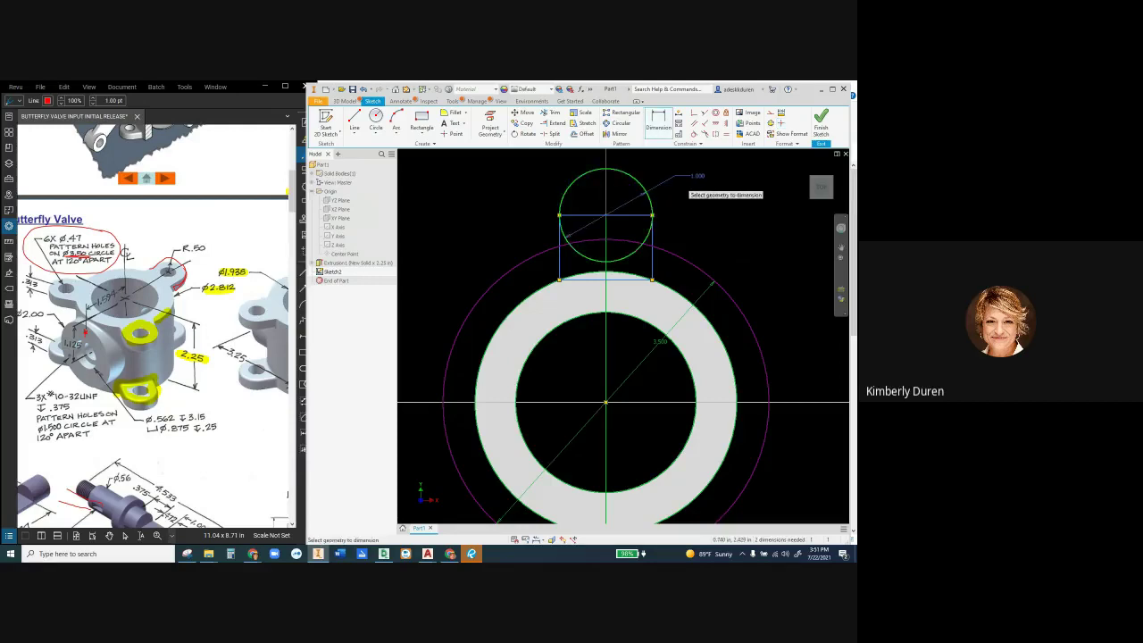
{"action": "right_click", "coordinate": [680, 179]}
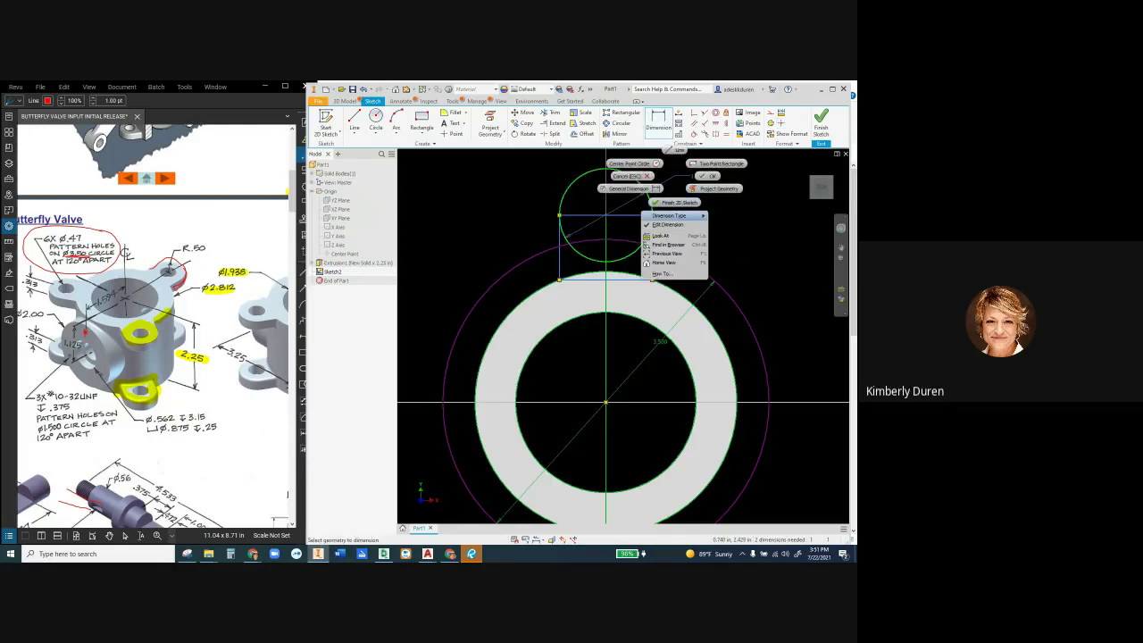
{"action": "mouse_move", "coordinate": [692, 216]}
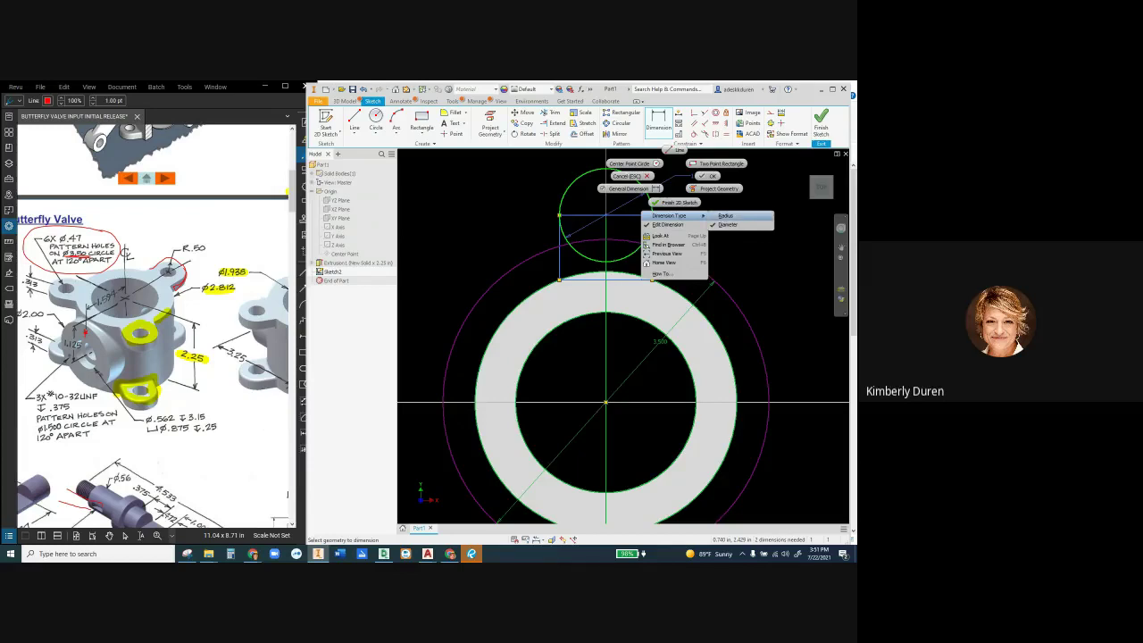
{"action": "left_click", "coordinate": [726, 216]}
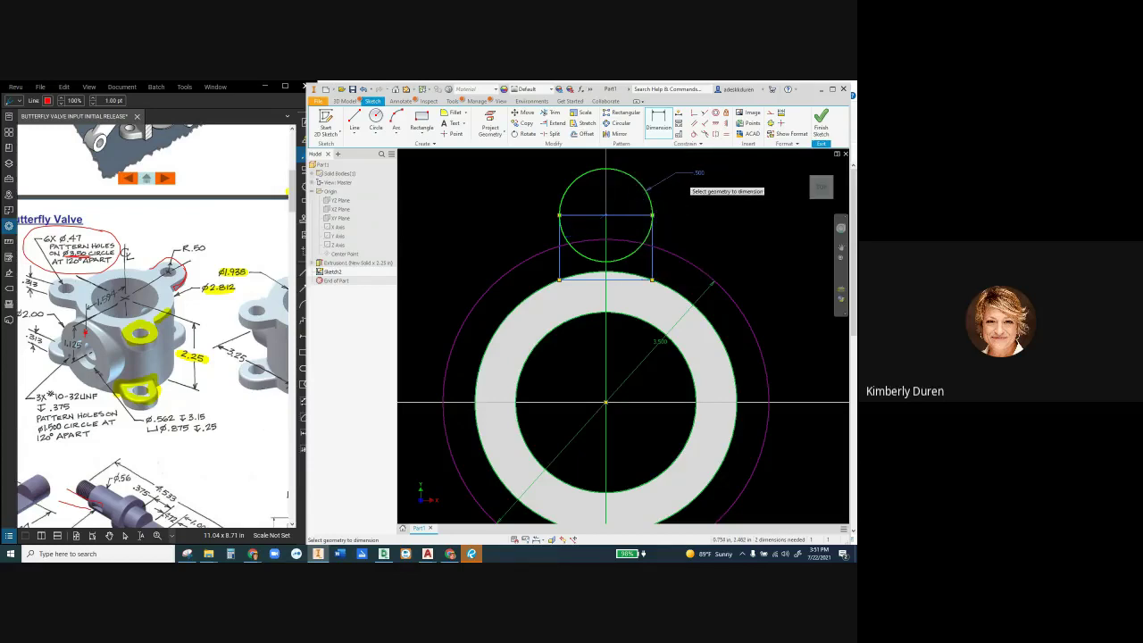
{"action": "left_click", "coordinate": [701, 178]}
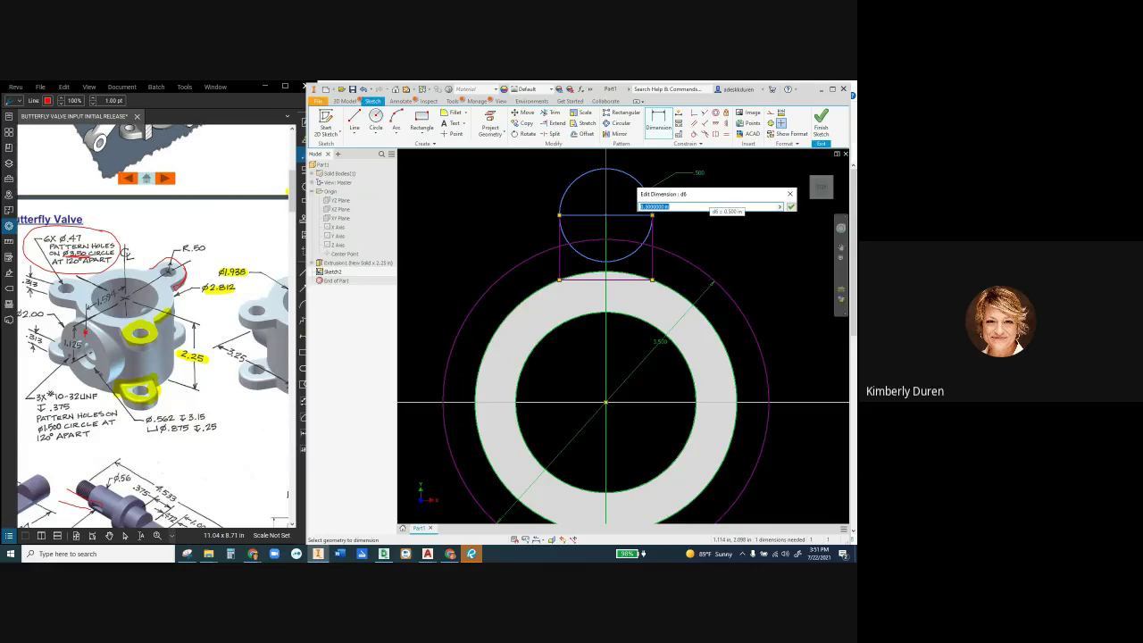
{"action": "key", "text": "Return"}
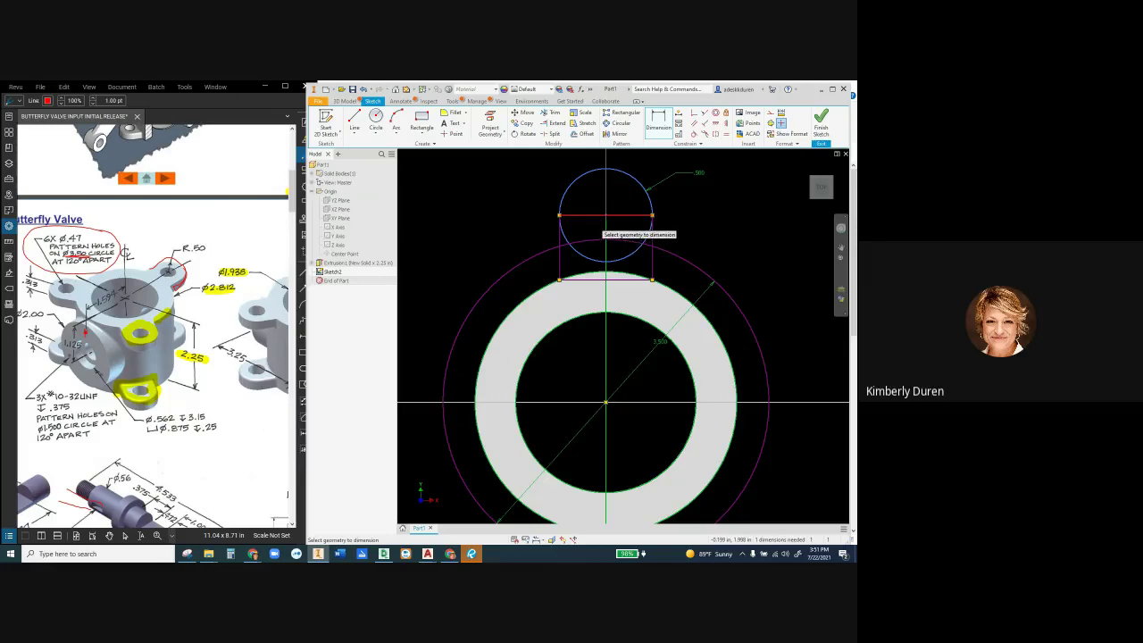
Delete the rectangle's upper edge and trim away the circle's lower half between the two vertical sides, leaving a rounded lug outline
{"action": "left_click", "coordinate": [590, 216]}
{"action": "key", "text": "Escape"}
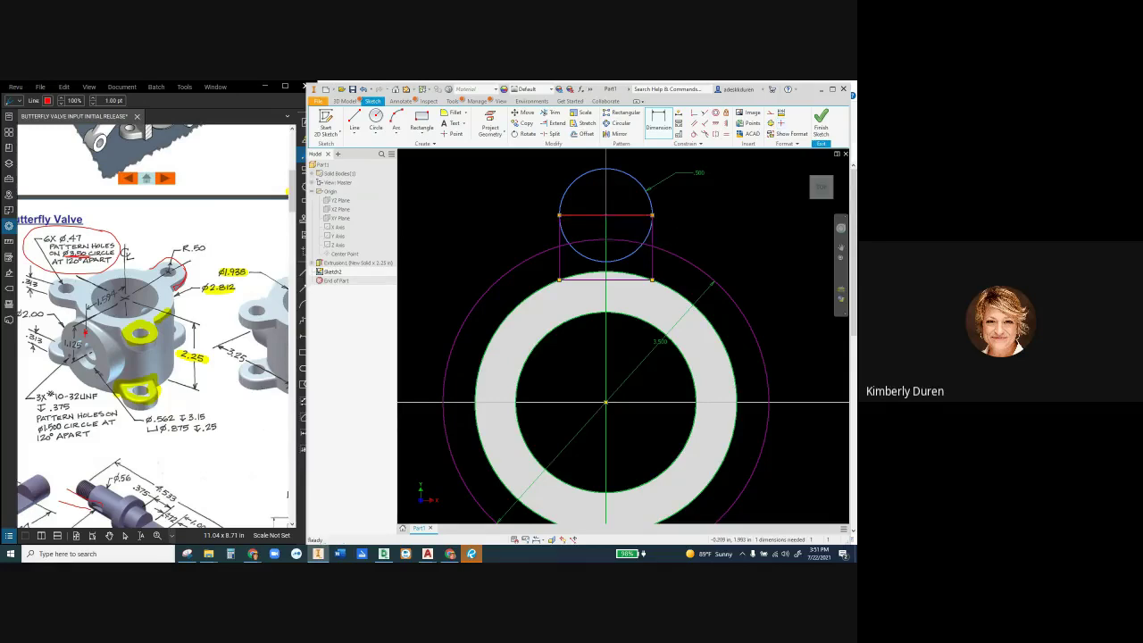
{"action": "left_click", "coordinate": [604, 208]}
{"action": "key", "text": "Delete"}
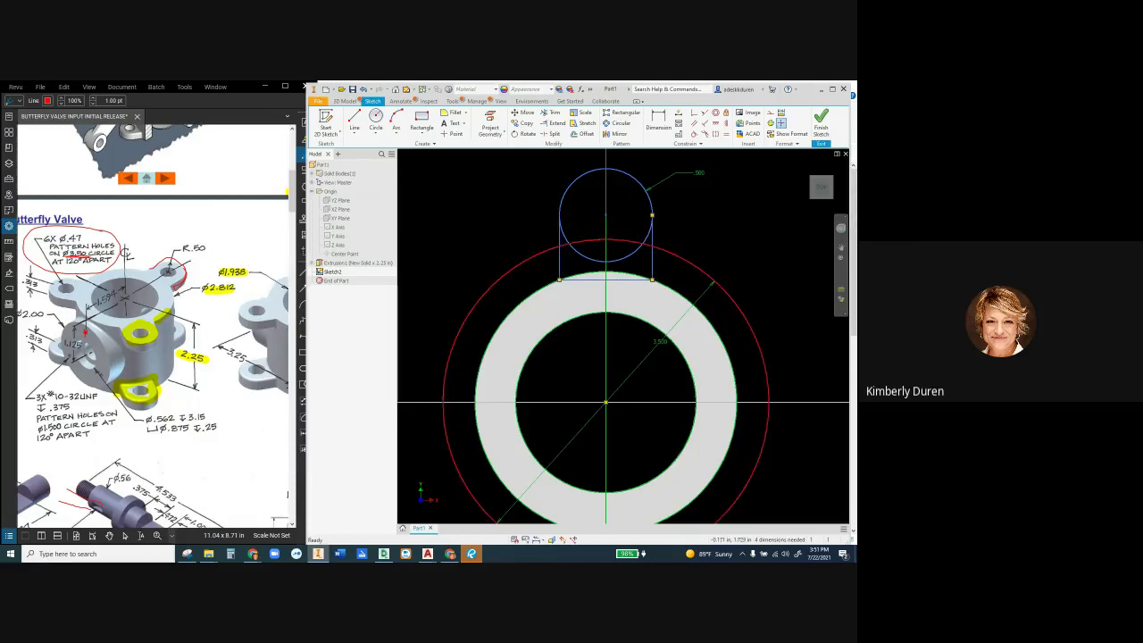
{"action": "key", "text": "x"}
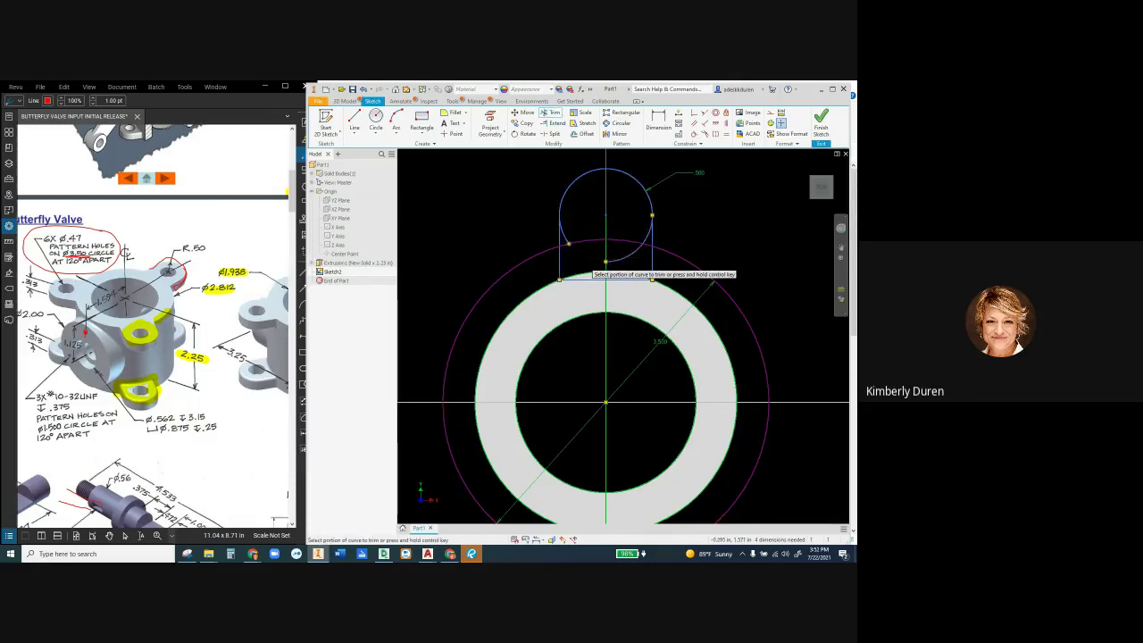
{"action": "left_click", "coordinate": [625, 258]}
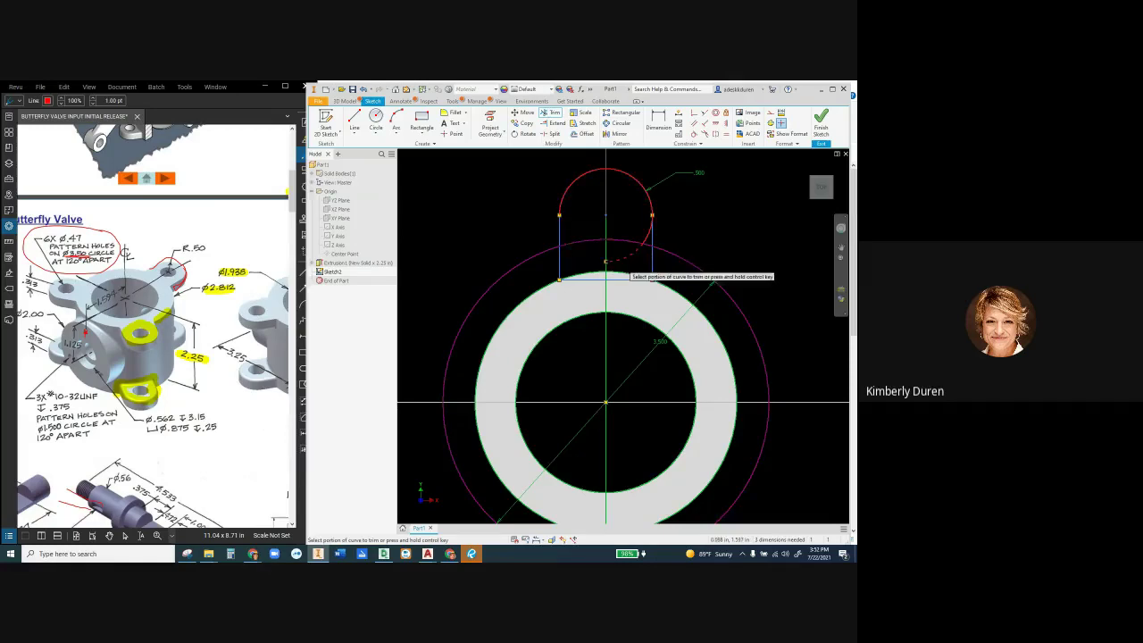
{"action": "left_click", "coordinate": [648, 234]}
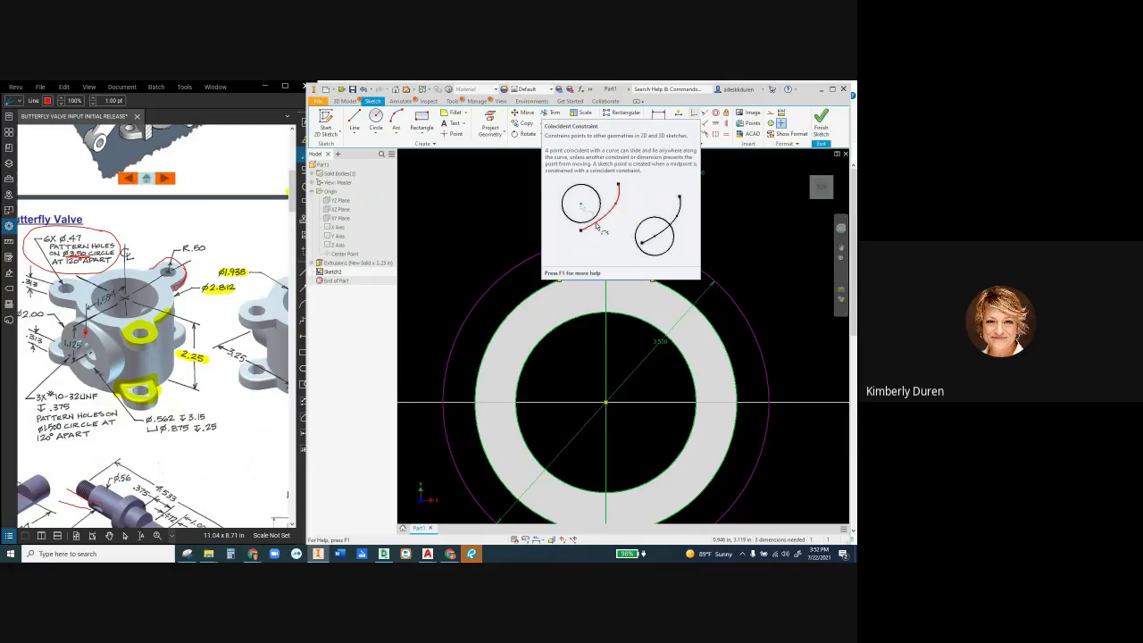
Constrain the lug arc's centre coincident with the 3.5 in diameter circle
{"action": "left_click", "coordinate": [695, 113]}
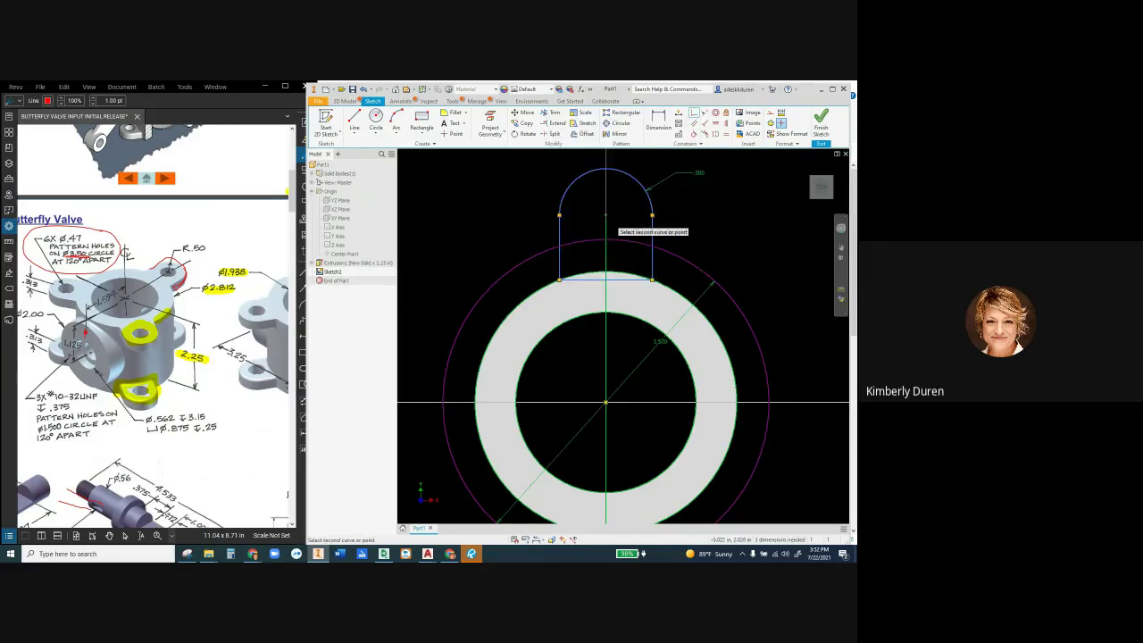
{"action": "left_click", "coordinate": [619, 241]}
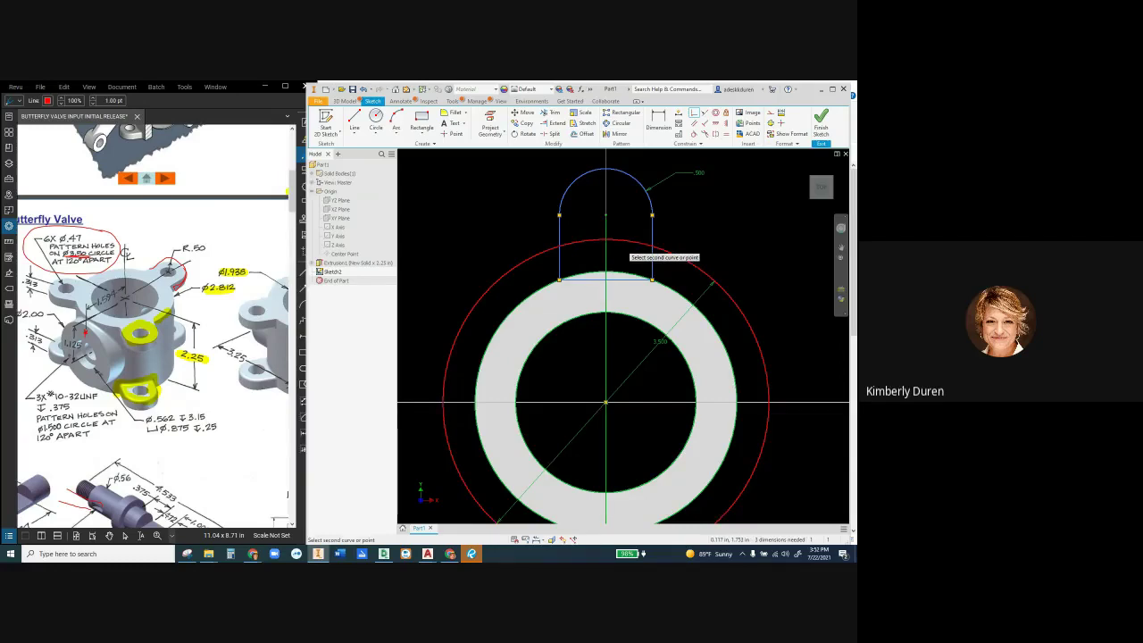
{"action": "left_click", "coordinate": [607, 216]}
{"action": "scroll", "coordinate": [627, 235], "scroll_direction": "up", "scroll_amount": 3}
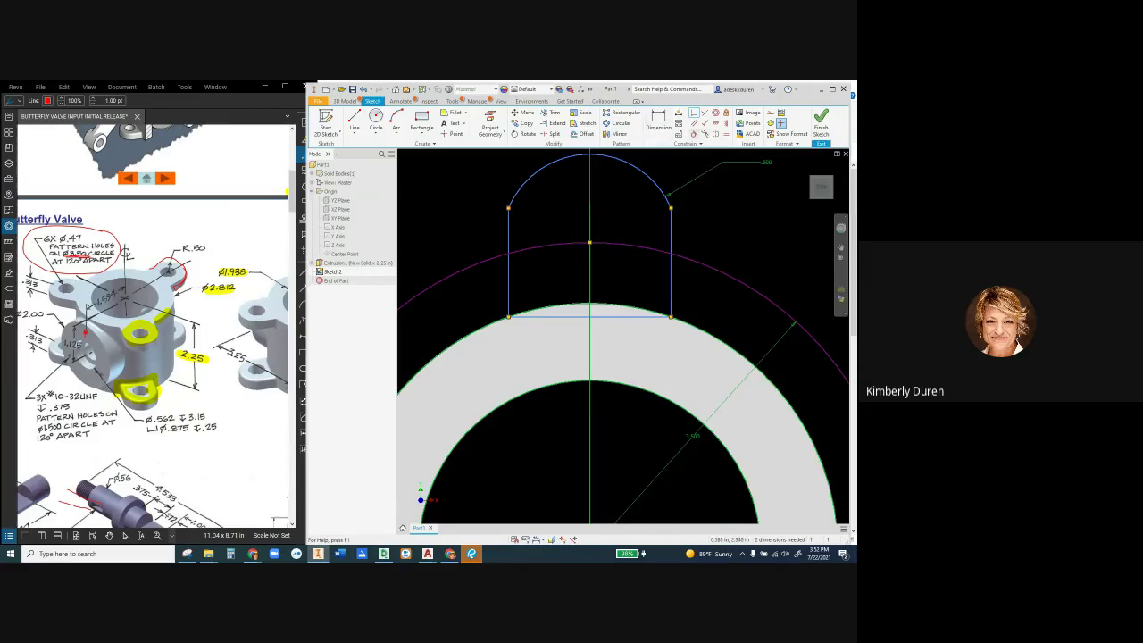
Make the lug arc tangent to both vertical side lines
{"action": "left_click", "coordinate": [668, 198]}
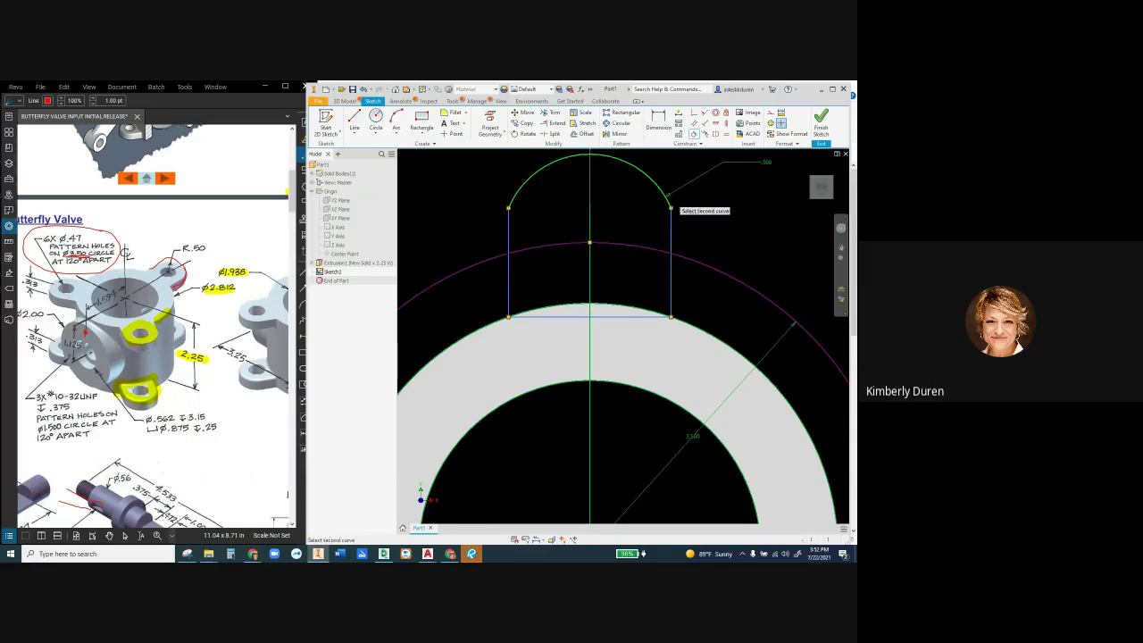
{"action": "left_click", "coordinate": [673, 235]}
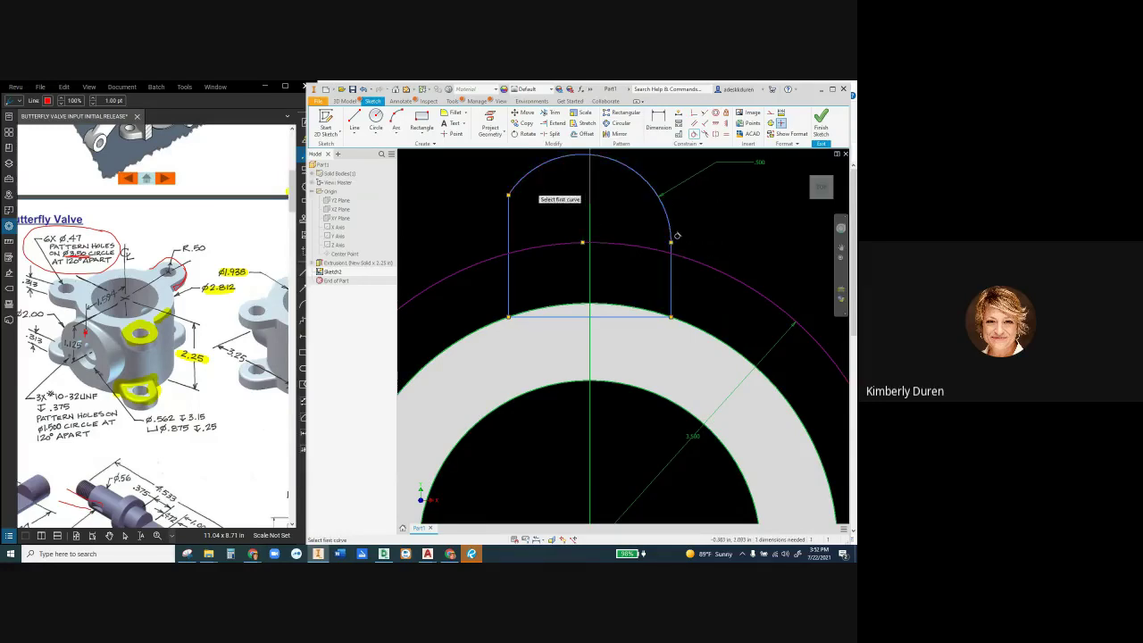
{"action": "left_click", "coordinate": [533, 177]}
{"action": "left_click", "coordinate": [508, 225]}
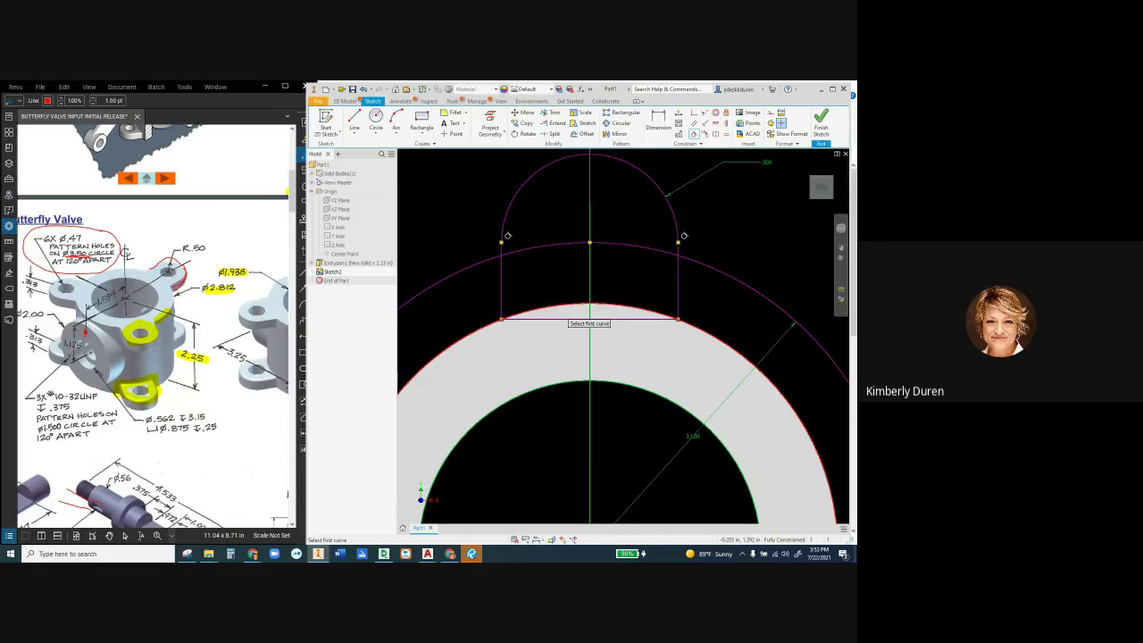
{"action": "scroll", "coordinate": [544, 311], "scroll_direction": "up", "scroll_amount": 4}
{"action": "scroll", "coordinate": [545, 311], "scroll_direction": "down", "scroll_amount": 3}
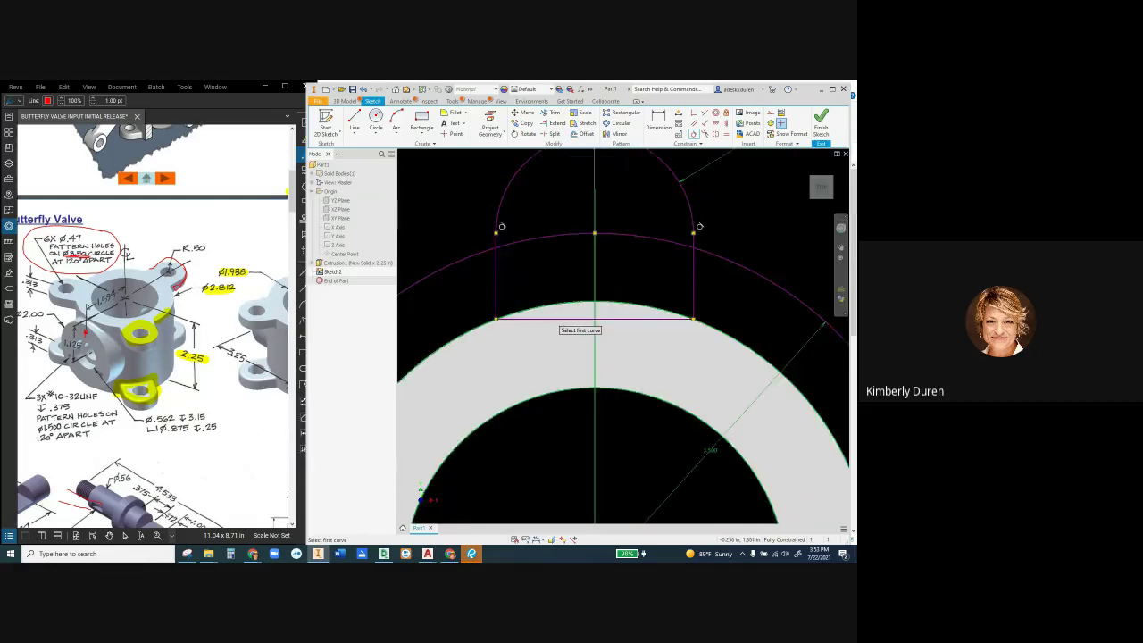
{"action": "scroll", "coordinate": [545, 308], "scroll_direction": "down", "scroll_amount": 3}
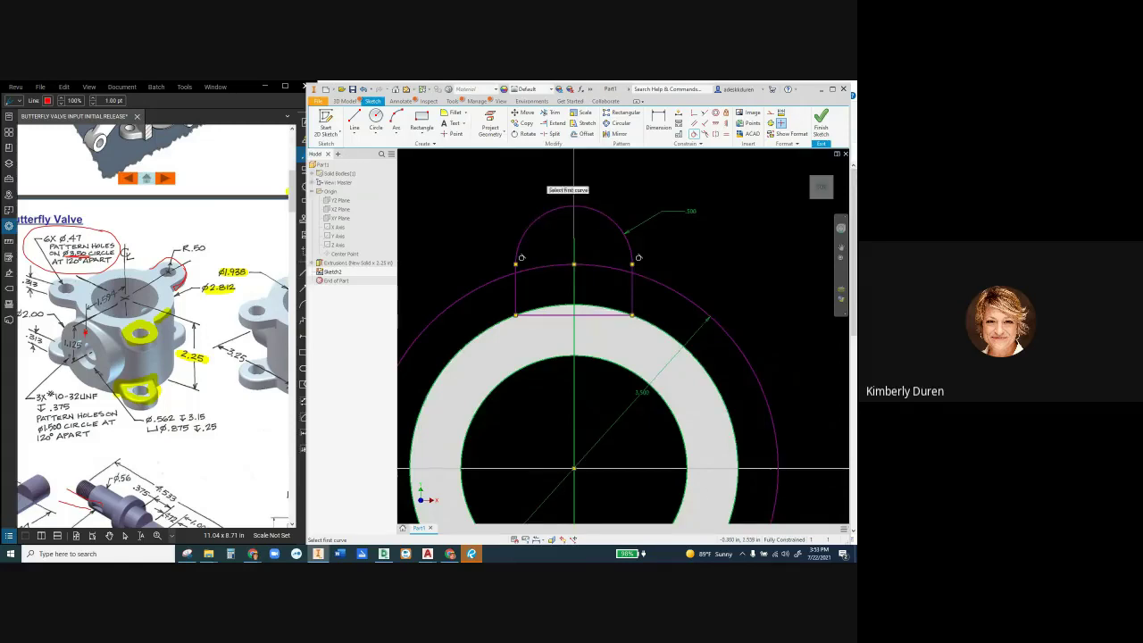
Sketch a 0.47 in diameter hole circle centred on the lug arc's centre point
{"action": "key", "text": "Escape"}
{"action": "left_click", "coordinate": [376, 133]}
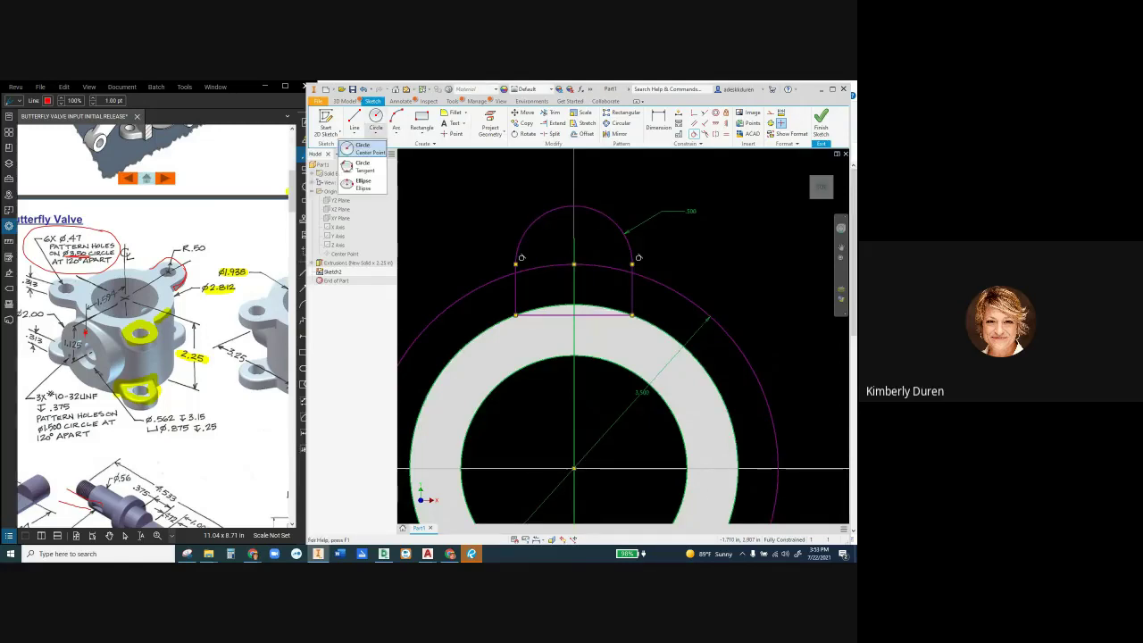
{"action": "left_click", "coordinate": [361, 148]}
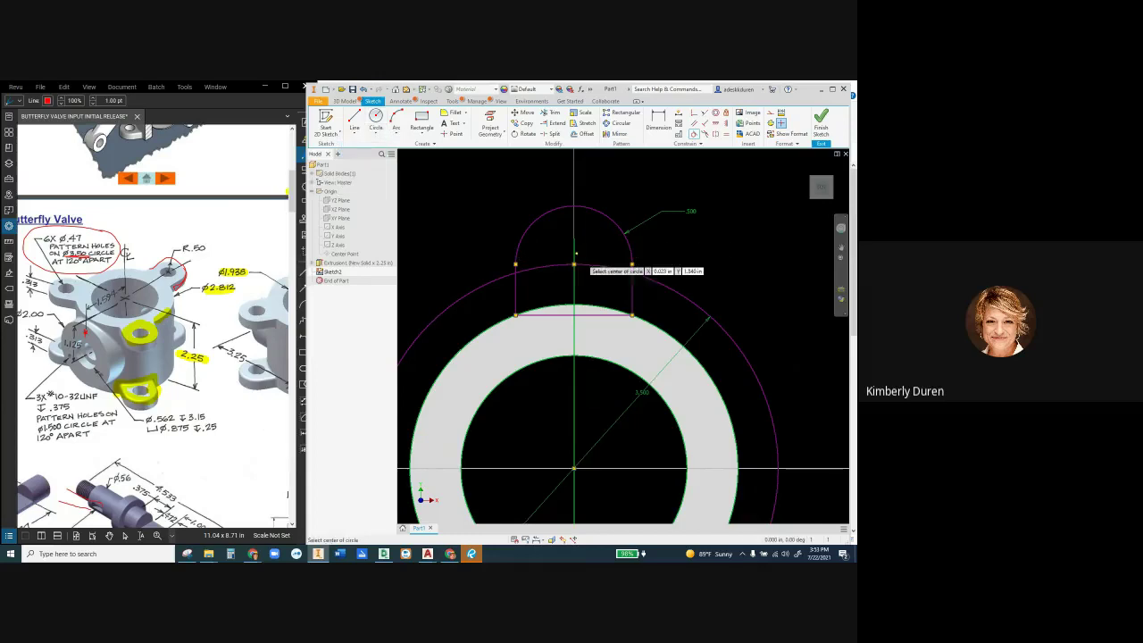
{"action": "left_click", "coordinate": [575, 265]}
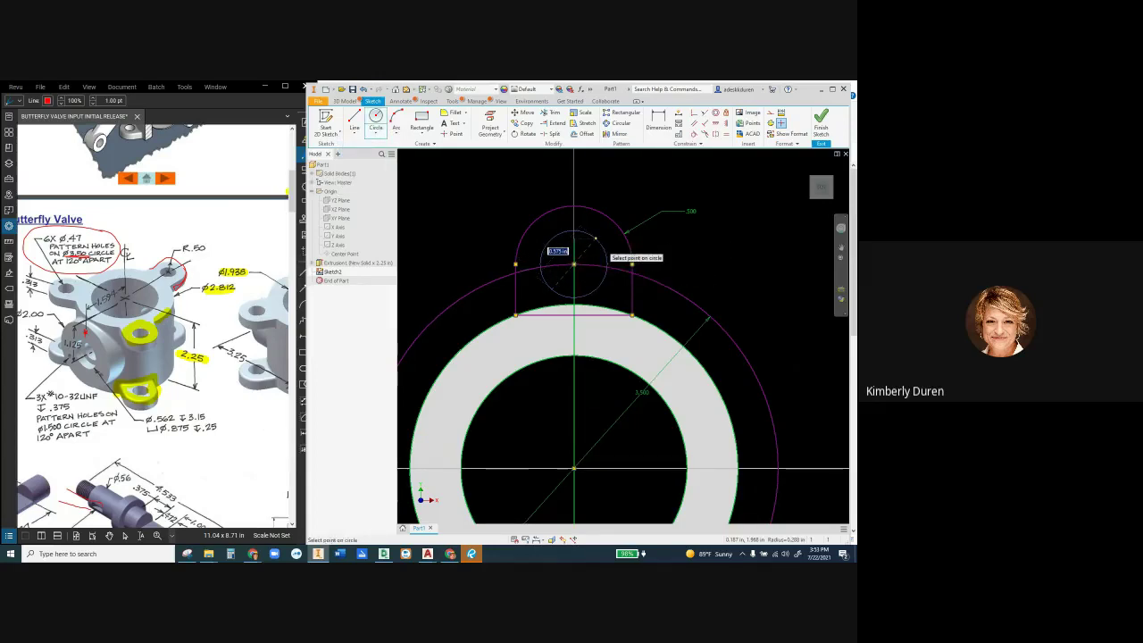
{"action": "type", "text": ".5"}
{"action": "key", "text": "Return"}
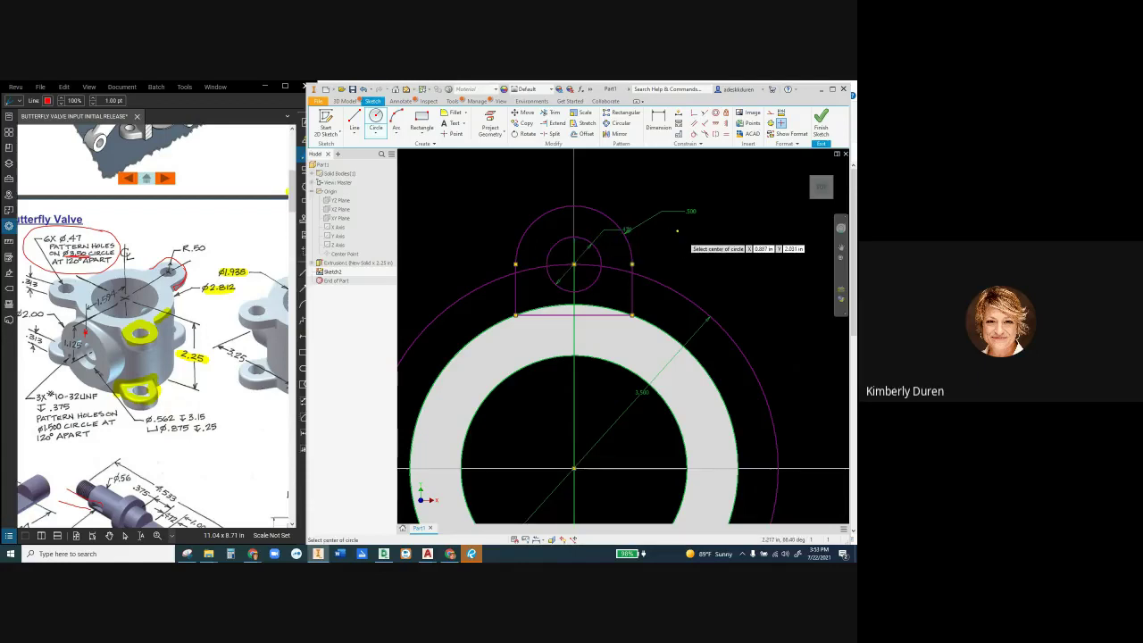
{"action": "key", "text": "Escape"}
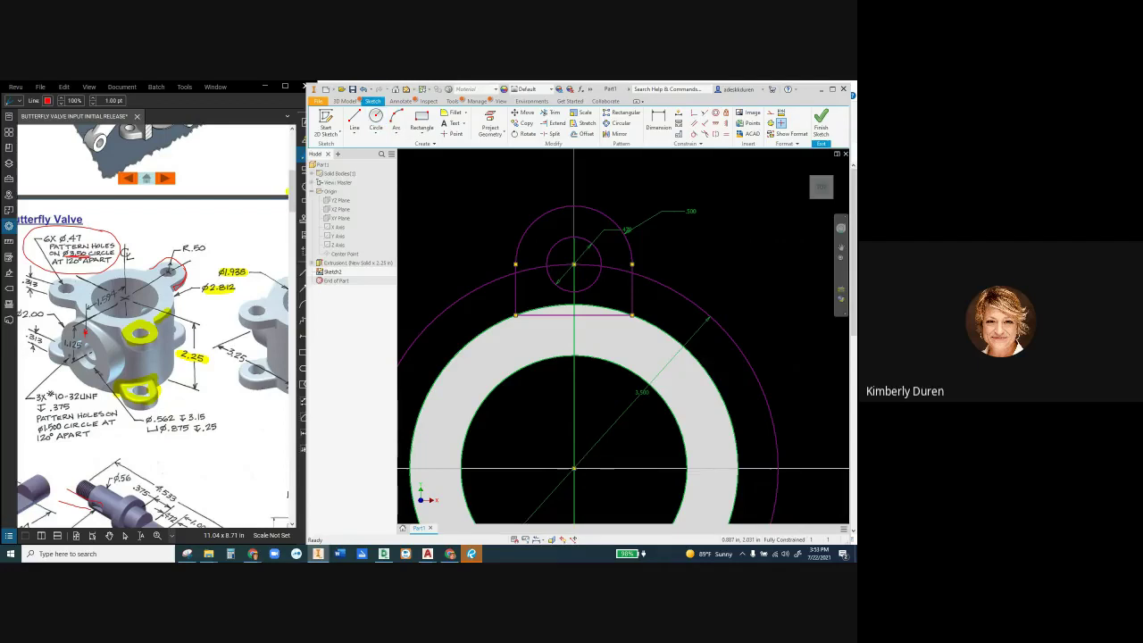
{"action": "key", "text": "e"}
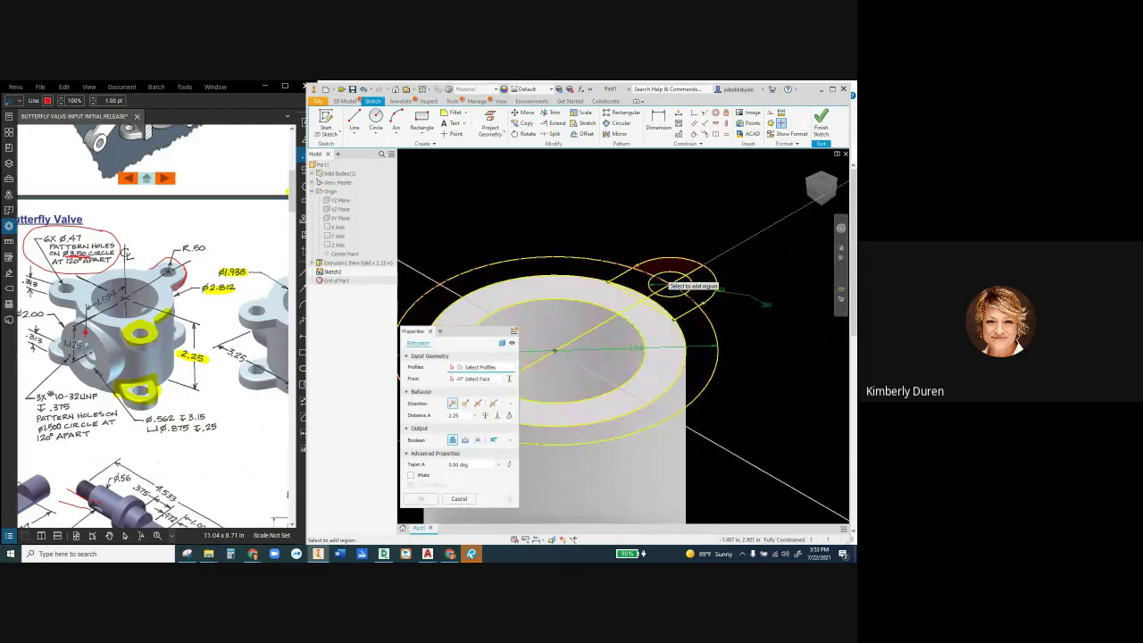
{"action": "left_click", "coordinate": [665, 282]}
{"action": "key", "text": "Escape"}
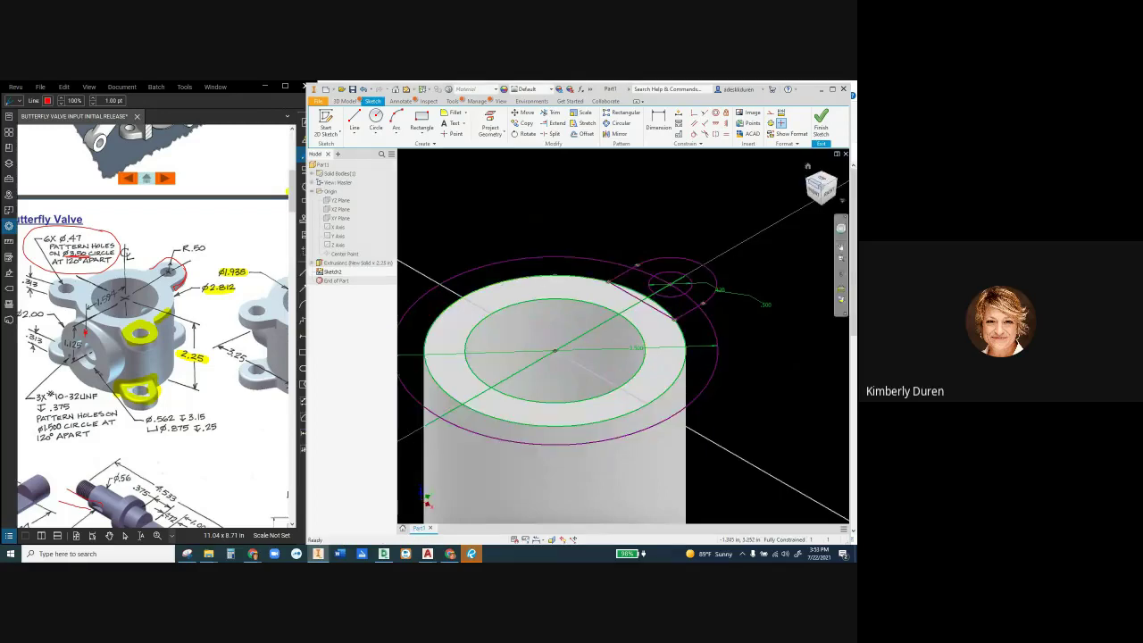
{"action": "left_click", "coordinate": [822, 179]}
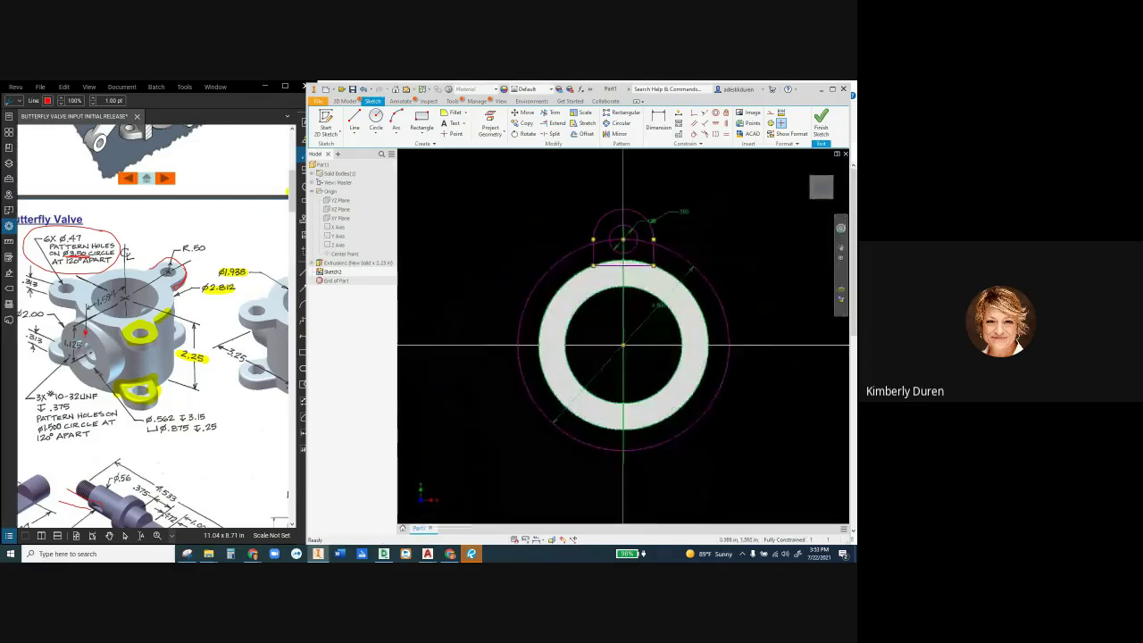
Convert the 3.5 in diameter circle to construction geometry
{"action": "scroll", "coordinate": [662, 235], "scroll_direction": "up", "scroll_amount": 5}
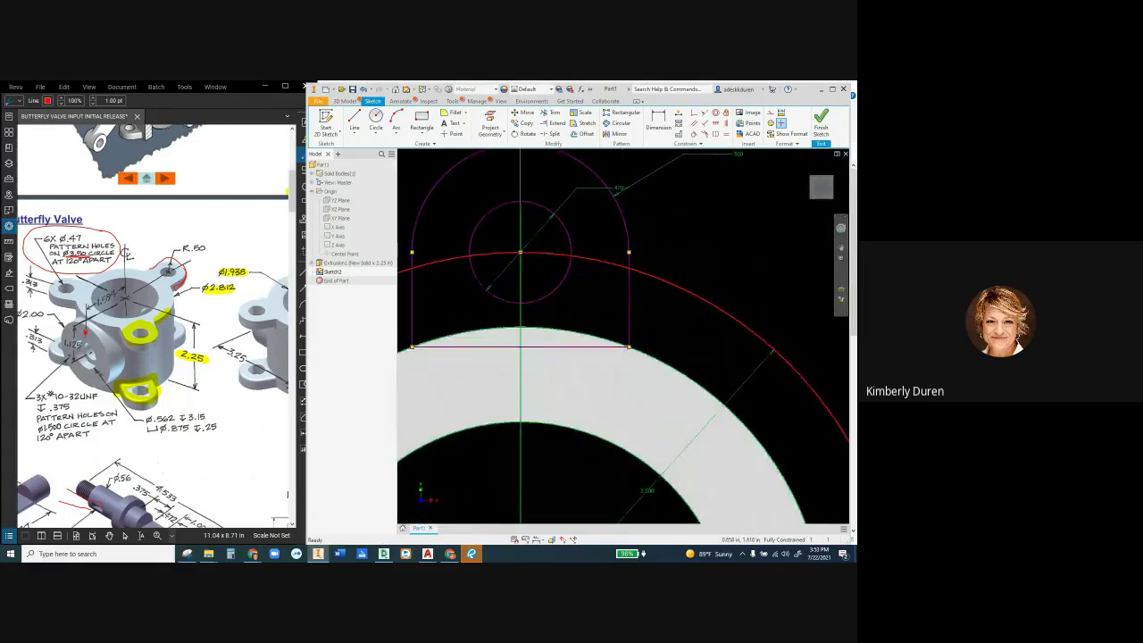
{"action": "left_click", "coordinate": [664, 281]}
{"action": "left_click", "coordinate": [771, 112]}
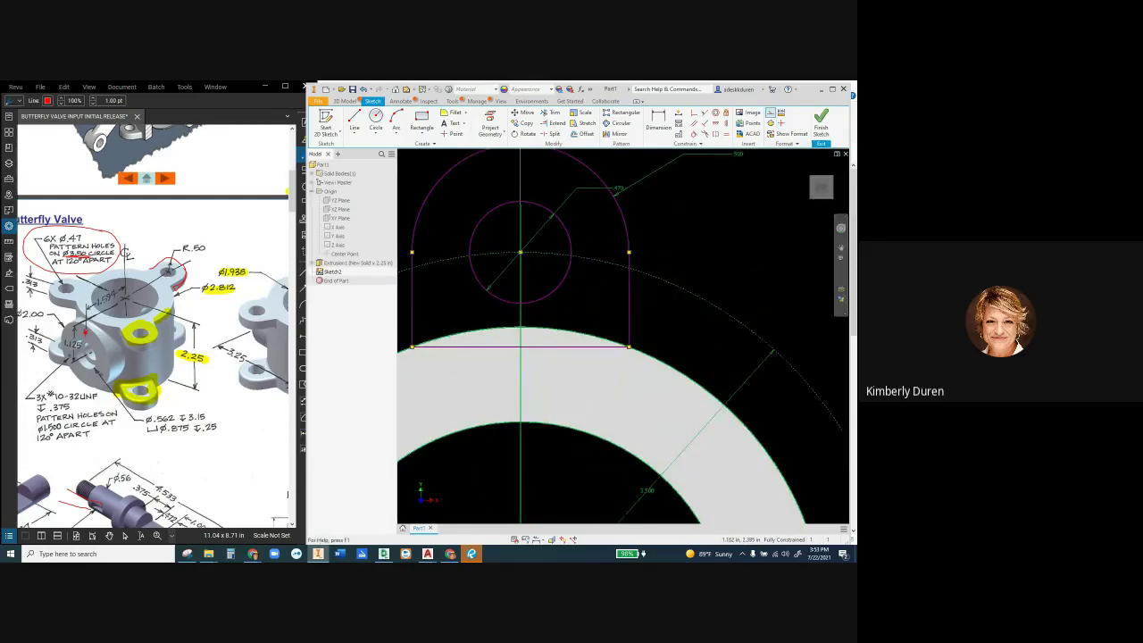
{"action": "scroll", "coordinate": [725, 213], "scroll_direction": "up", "scroll_amount": 2}
{"action": "scroll", "coordinate": [725, 214], "scroll_direction": "down", "scroll_amount": 5}
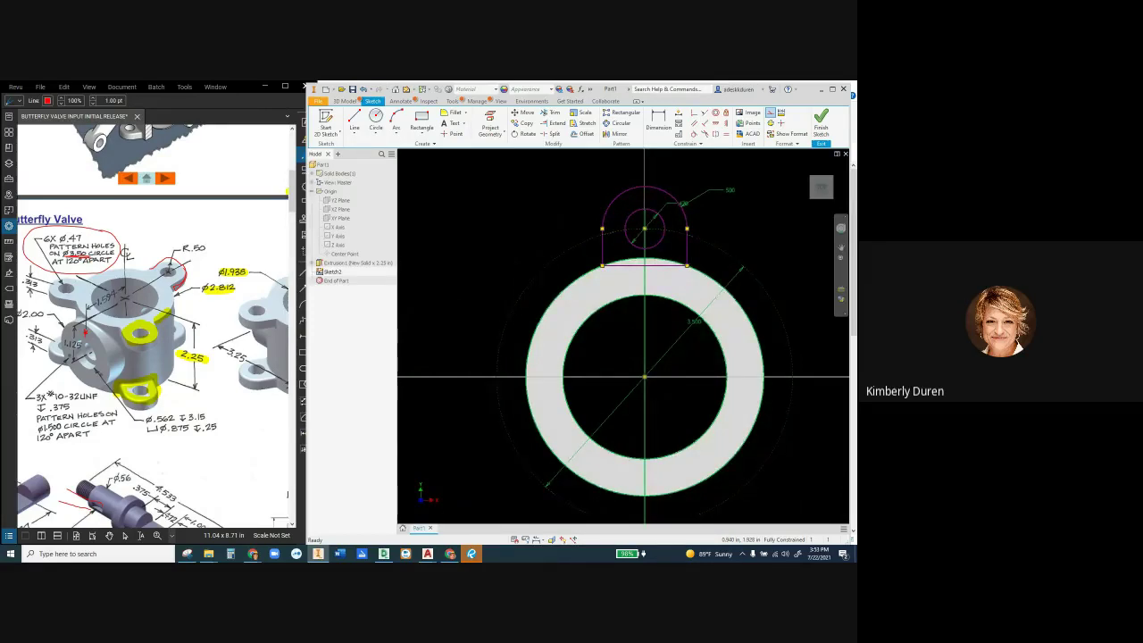
{"action": "key", "text": "e"}
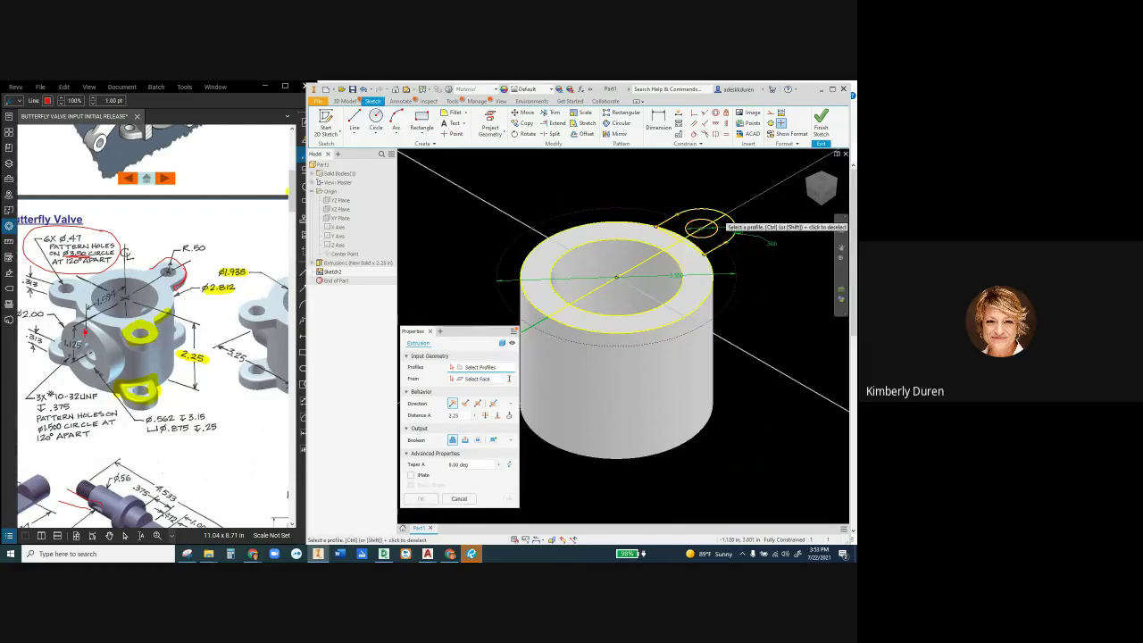
{"action": "key", "text": "Escape"}
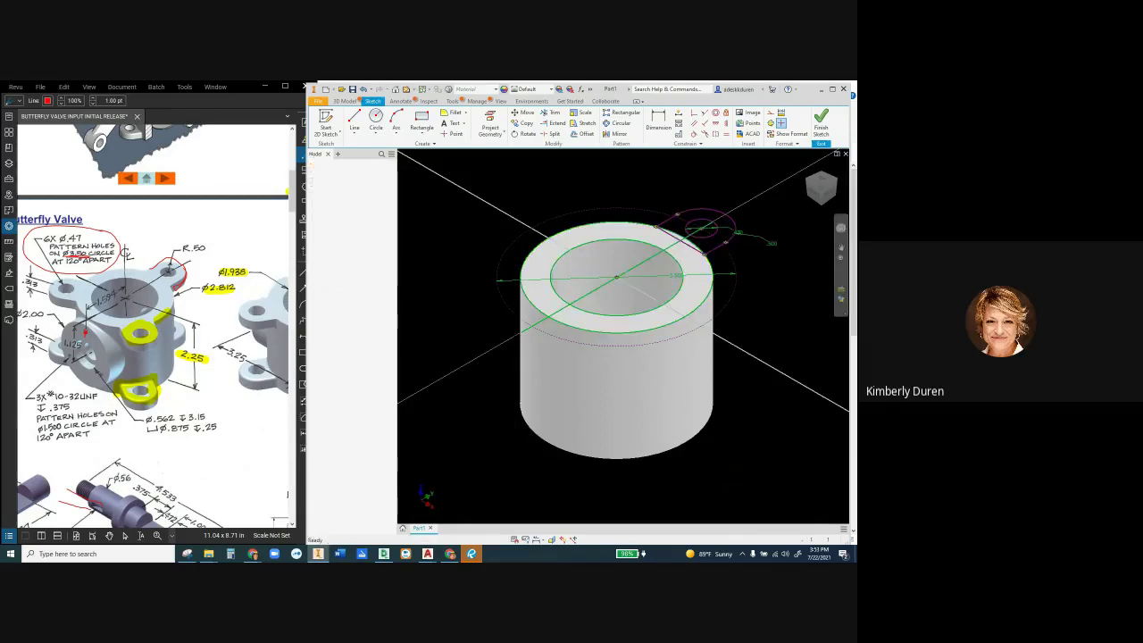
{"action": "left_click", "coordinate": [819, 181]}
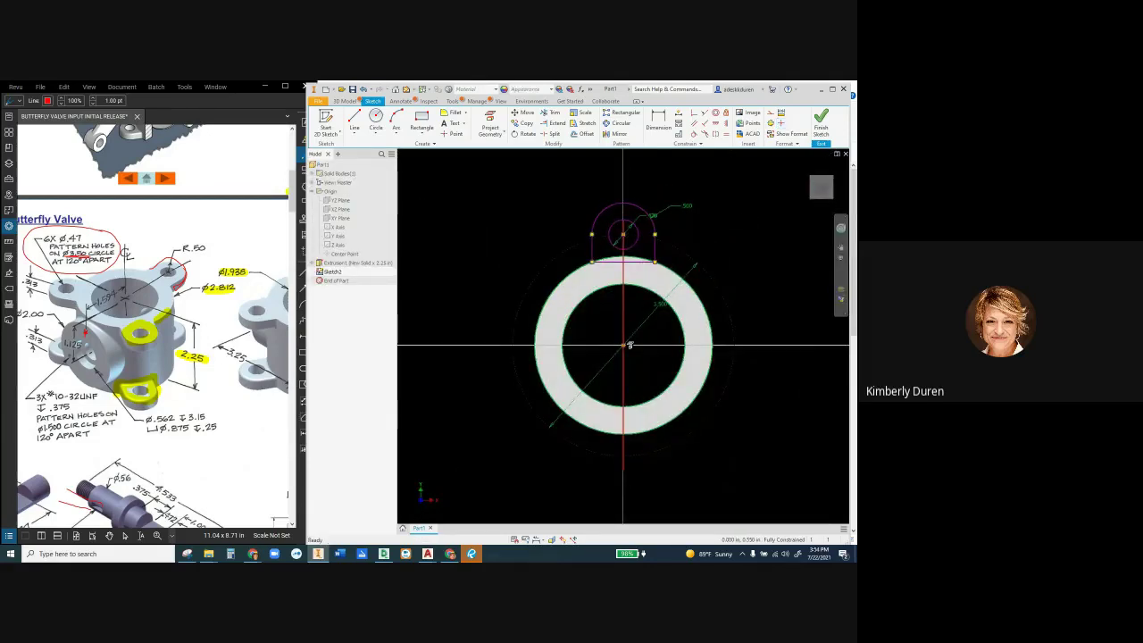
{"action": "left_click", "coordinate": [623, 310]}
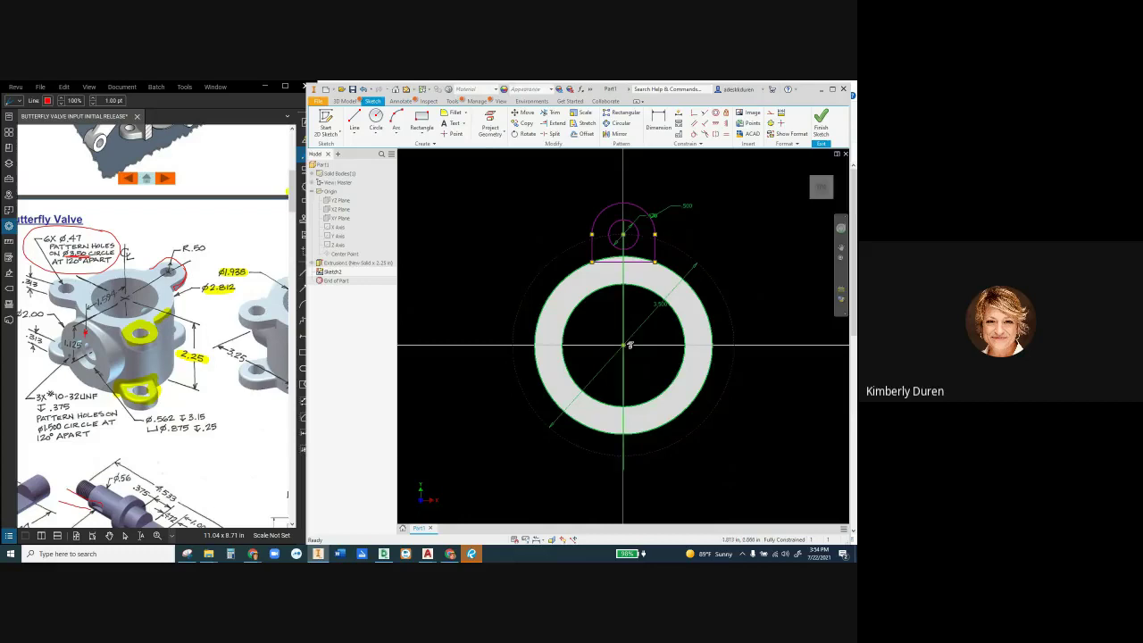
Convert the sketch's vertical centre line to construction geometry and set up an extrusion of the lug profile around the hole, flipped downward
{"action": "left_click", "coordinate": [770, 113]}
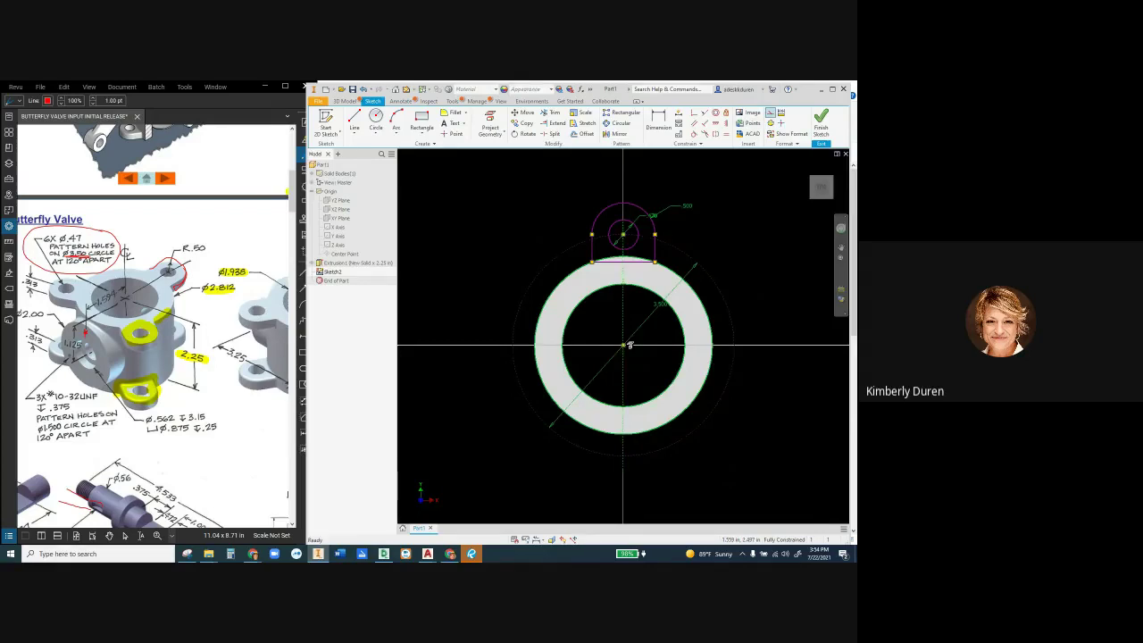
{"action": "key", "text": "e"}
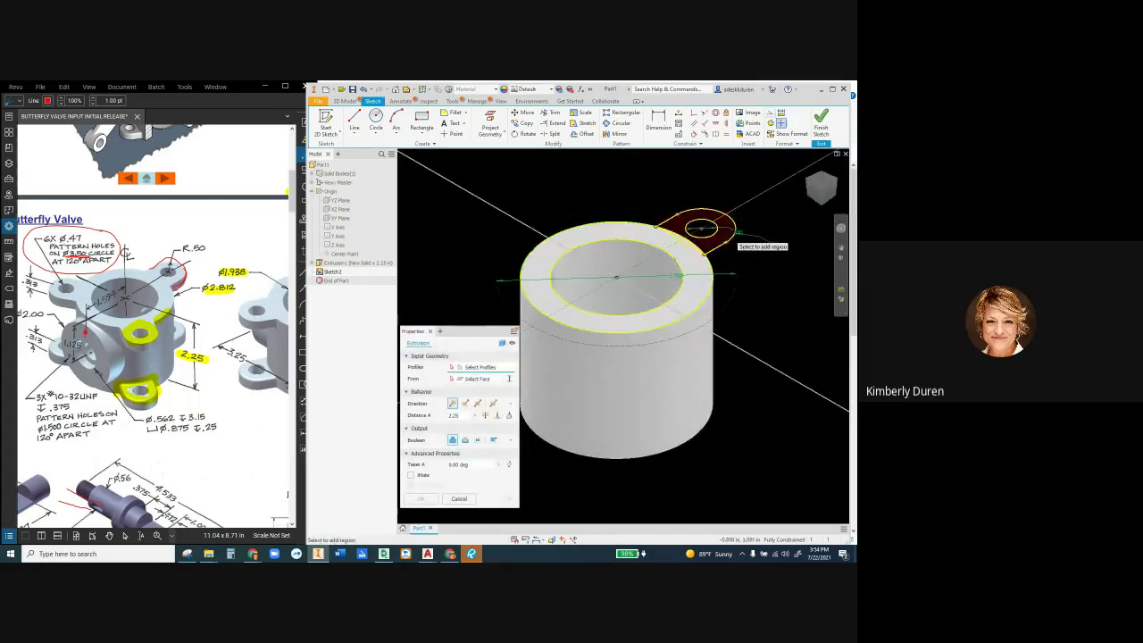
{"action": "mouse_move", "coordinate": [722, 243]}
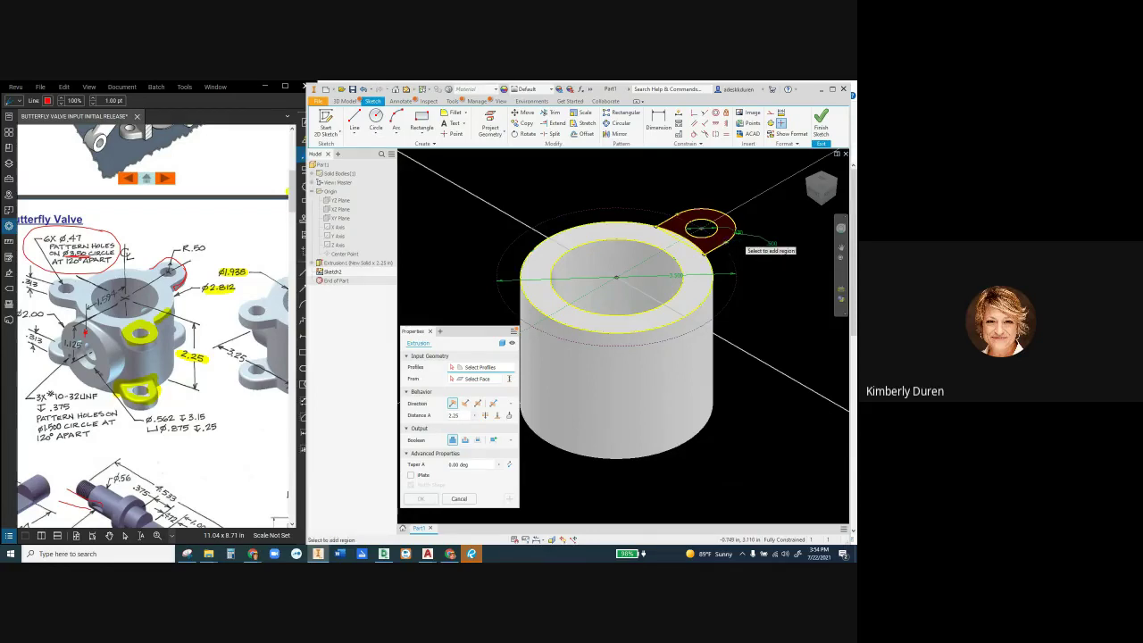
{"action": "left_click", "coordinate": [734, 234]}
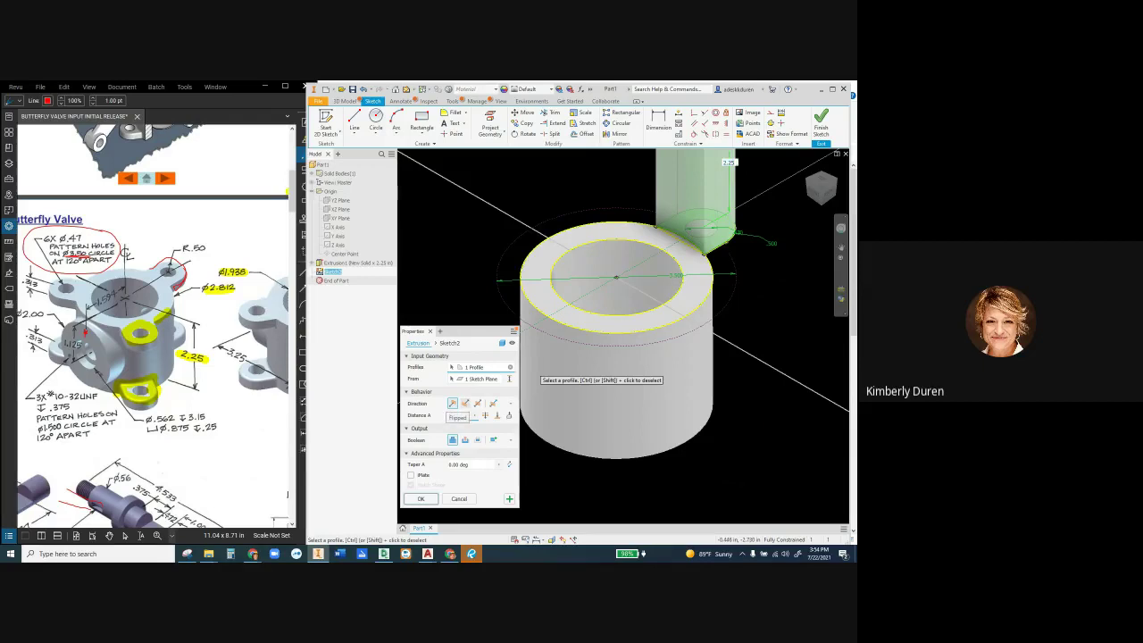
{"action": "left_click", "coordinate": [464, 404]}
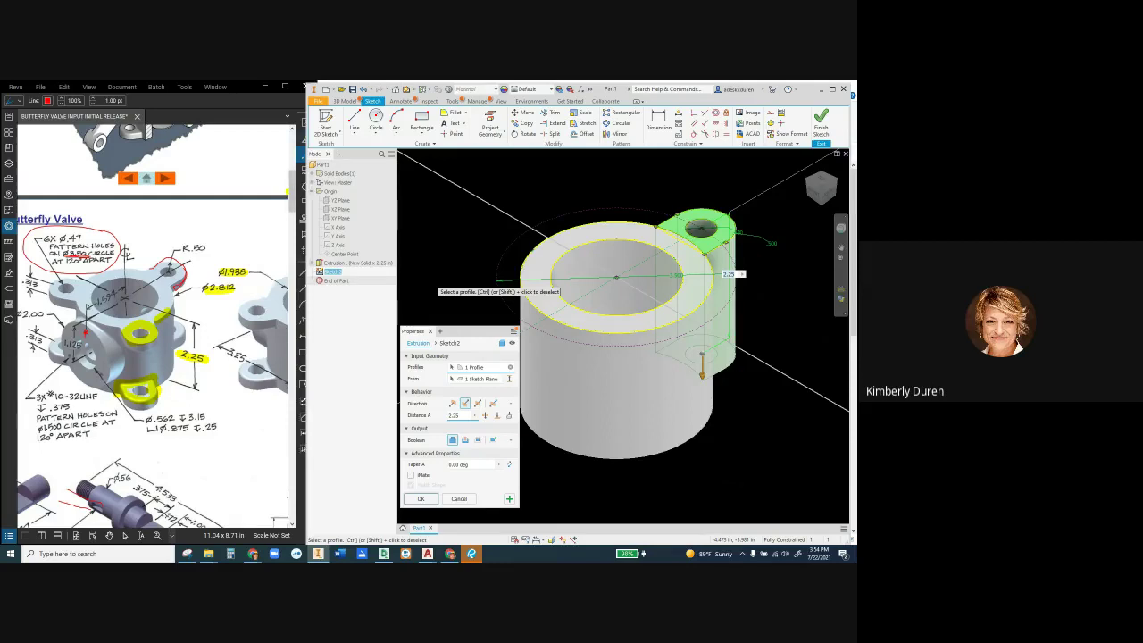
Switch to the Revu PDF and highlight the .313 and Ø.47 dimensions, the R.50 callout and the lug hole it points to
{"action": "left_click", "coordinate": [302, 140]}
{"action": "left_click_drag", "start_coordinate": [22, 281], "coordinate": [39, 285]}
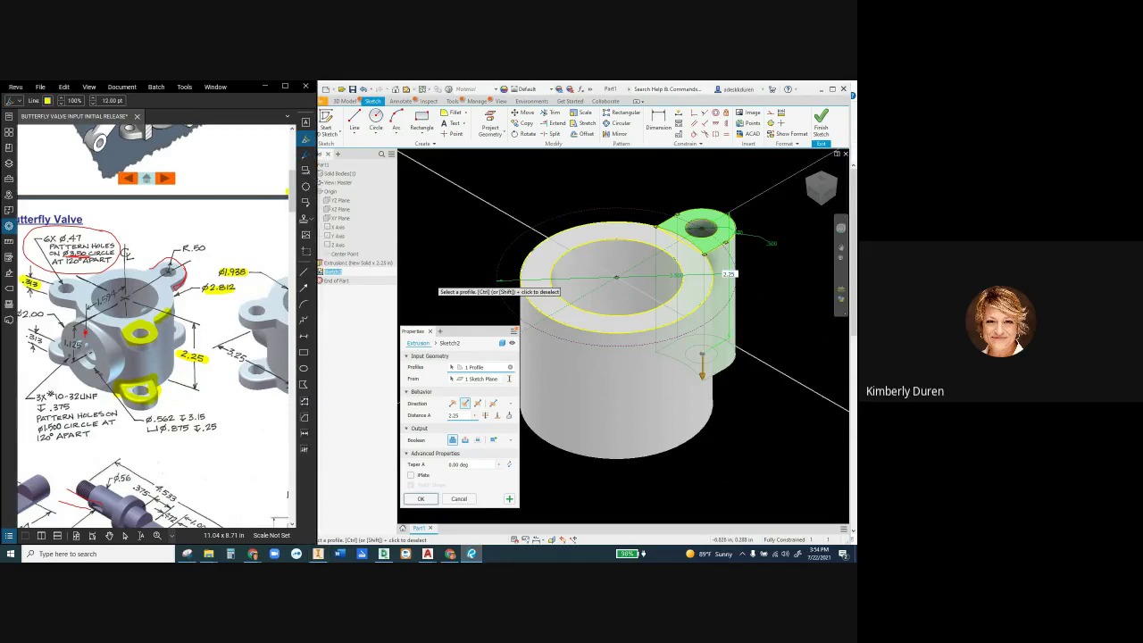
{"action": "left_click_drag", "start_coordinate": [80, 237], "coordinate": [61, 238]}
{"action": "left_click_drag", "start_coordinate": [176, 248], "coordinate": [213, 249]}
{"action": "left_click_drag", "start_coordinate": [169, 275], "coordinate": [171, 260]}
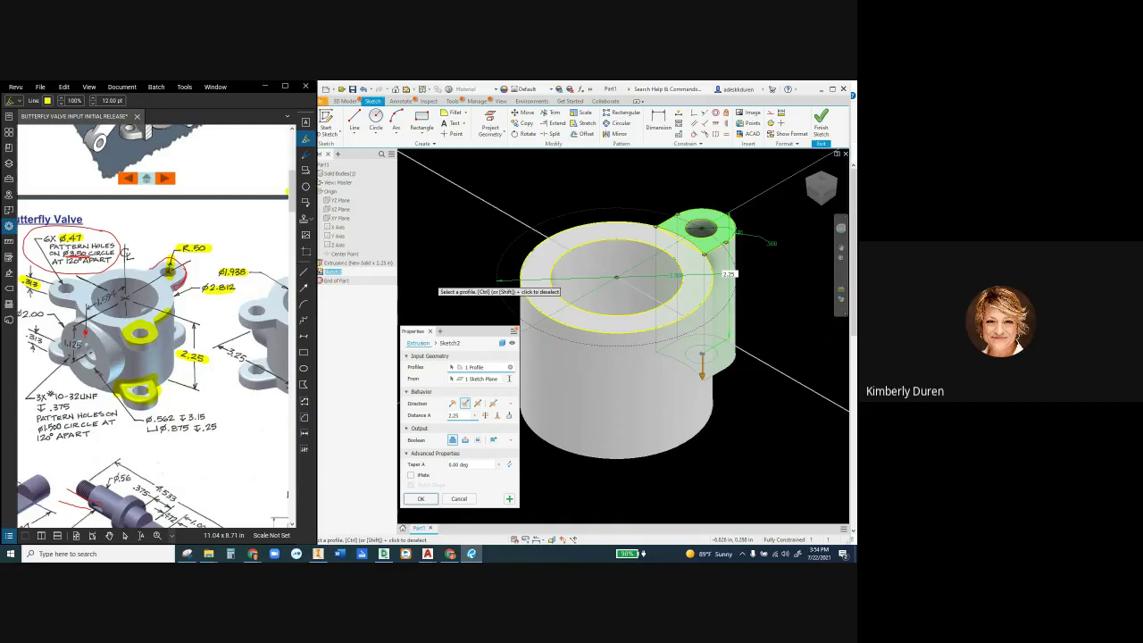
Switch to Inventor and extrude the lug profile 0.313 in, joined to the cylinder
{"action": "left_click", "coordinate": [457, 415]}
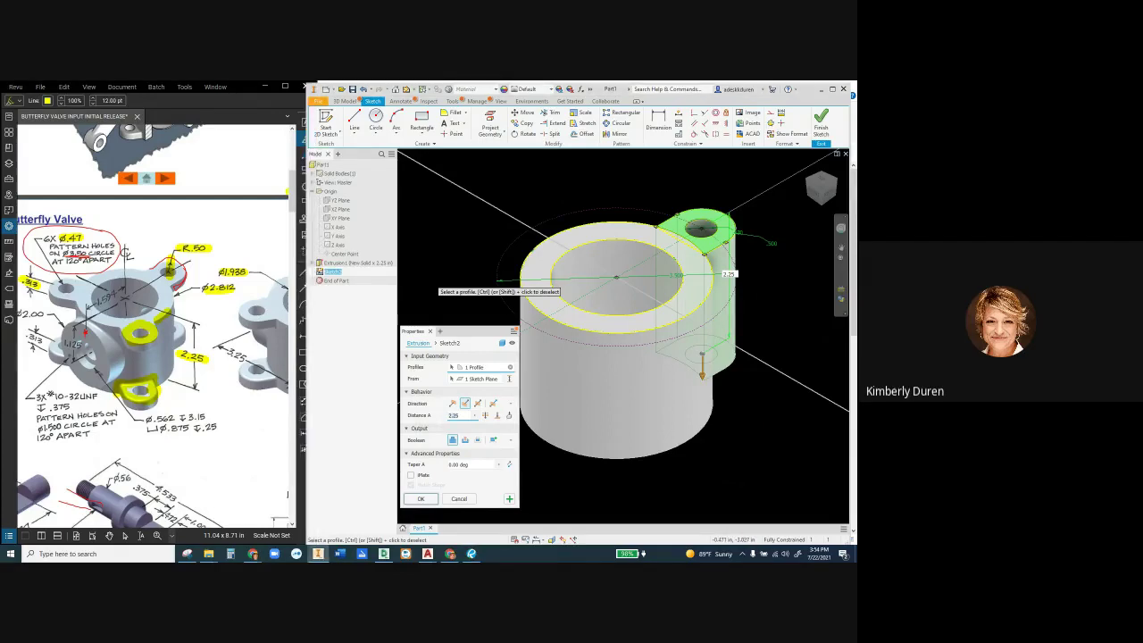
{"action": "type", "text": "."}
{"action": "type", "text": ".313"}
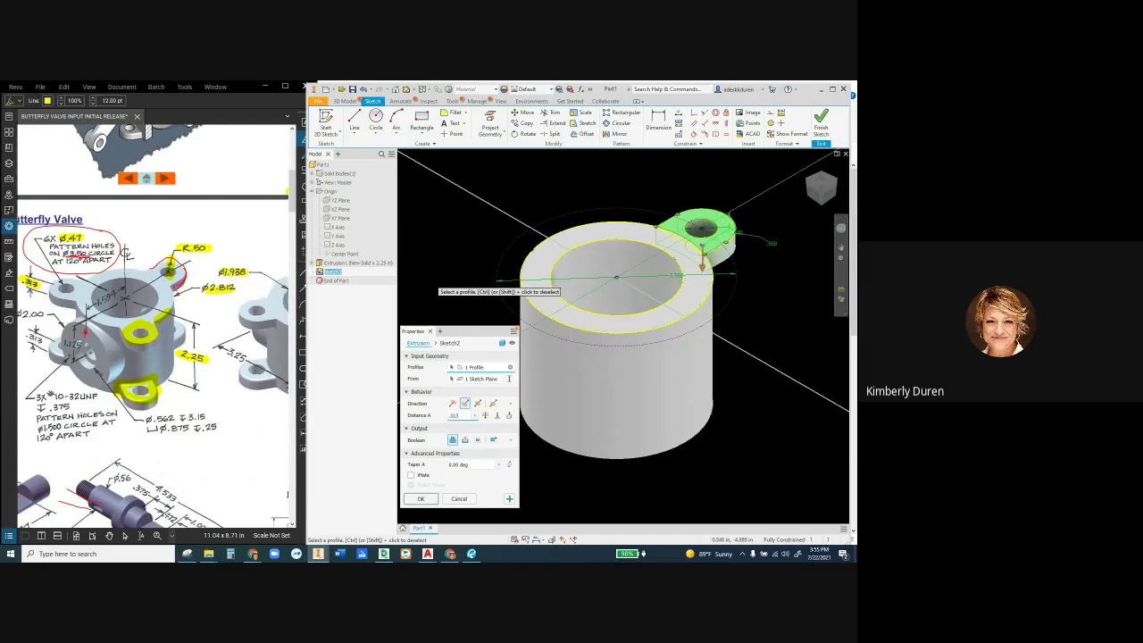
{"action": "key", "text": "Return"}
Expand the solid bodies folder and examine the underside of the lug where it meets the cylinder
{"action": "scroll", "coordinate": [479, 313], "scroll_direction": "down", "scroll_amount": 3}
{"action": "scroll", "coordinate": [478, 313], "scroll_direction": "up", "scroll_amount": 4}
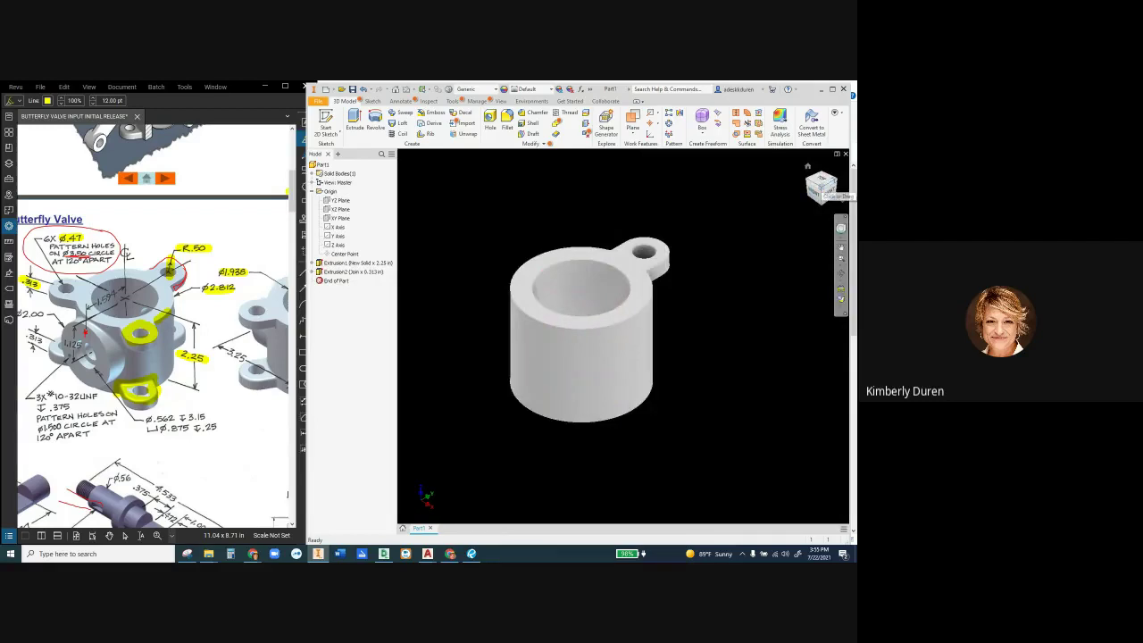
{"action": "left_click", "coordinate": [829, 185]}
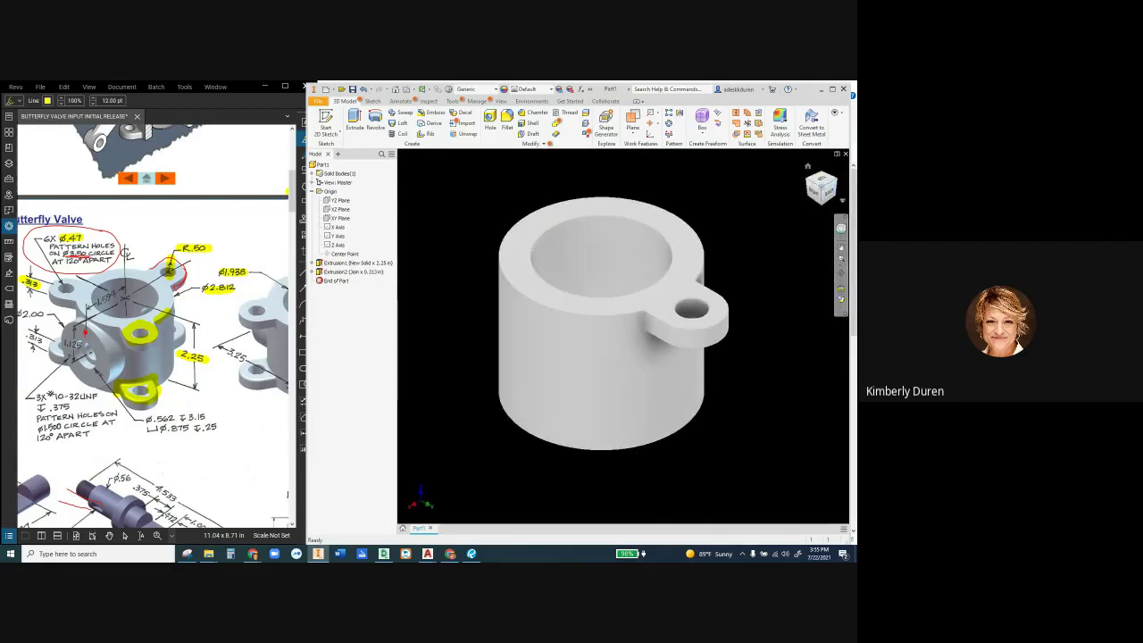
{"action": "left_click", "coordinate": [835, 194]}
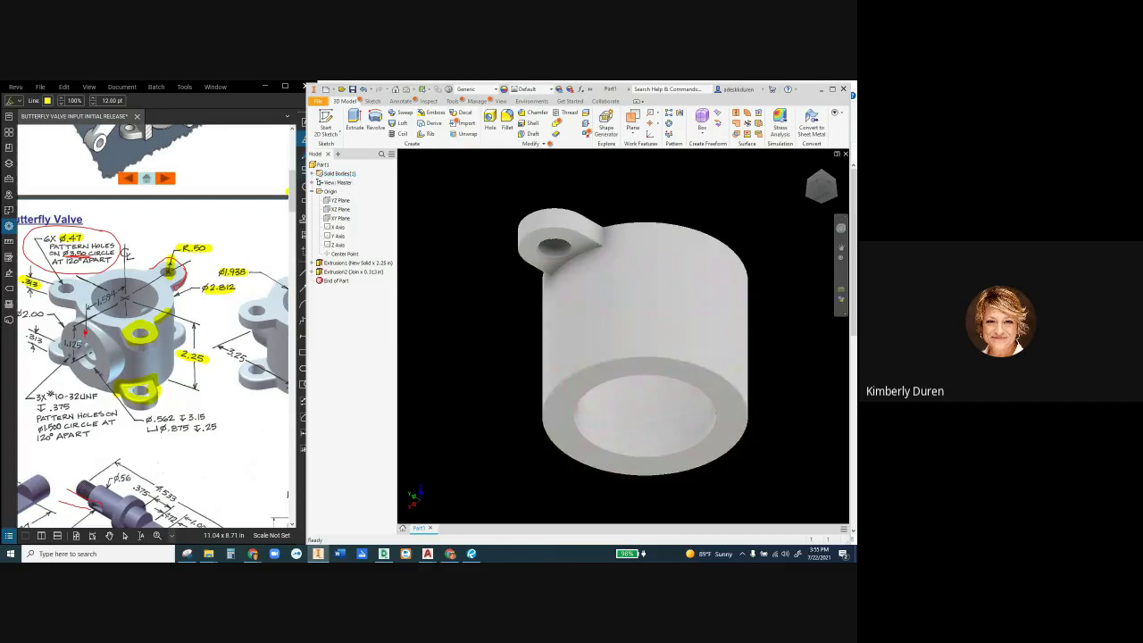
{"action": "left_click", "coordinate": [313, 173]}
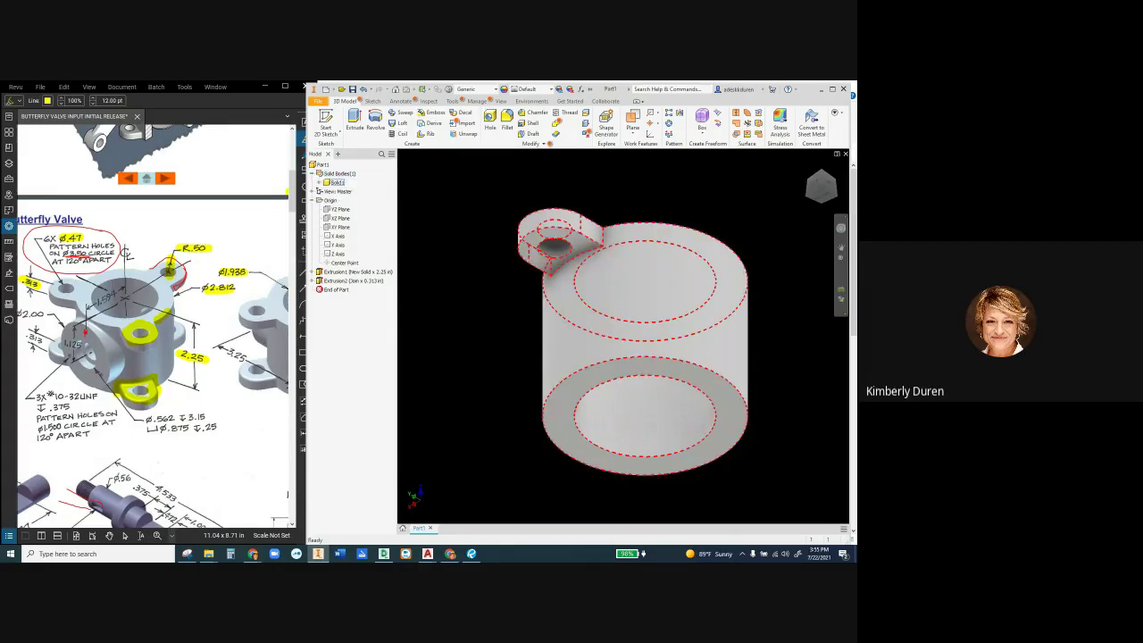
{"action": "scroll", "coordinate": [580, 243], "scroll_direction": "up", "scroll_amount": 3}
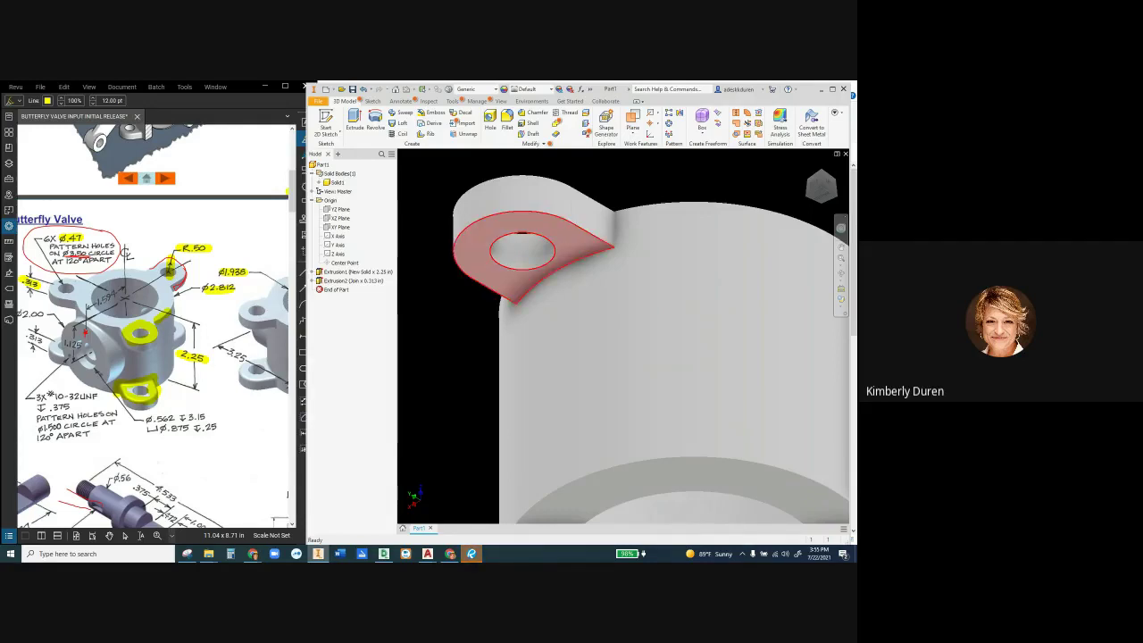
{"action": "mouse_move", "coordinate": [524, 284]}
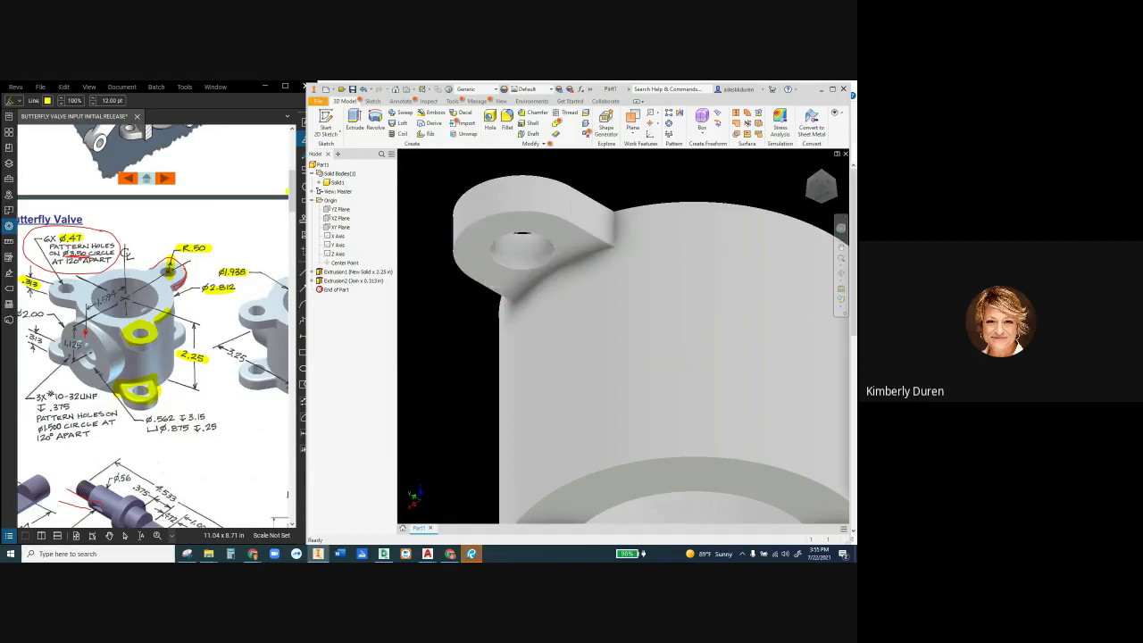
Switch to the Revu PDF and highlight the R.063 fillets and rounds value and the lug edge area on the body sketch
{"action": "left_click", "coordinate": [210, 468]}
{"action": "key", "text": "Escape"}
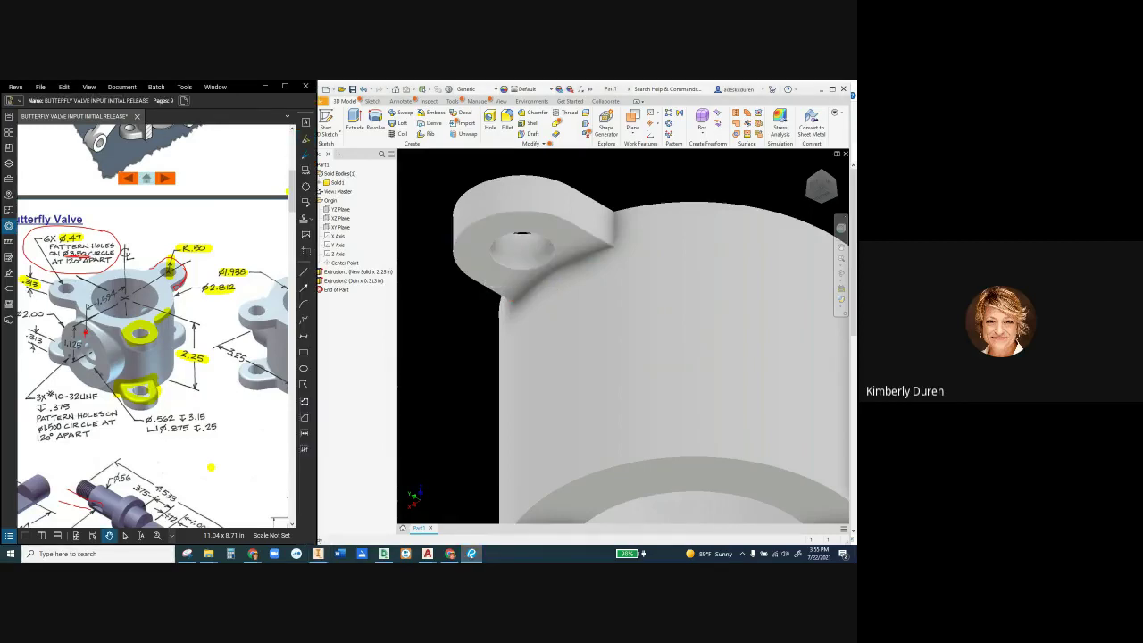
{"action": "left_click_drag", "start_coordinate": [211, 467], "coordinate": [349, 474]}
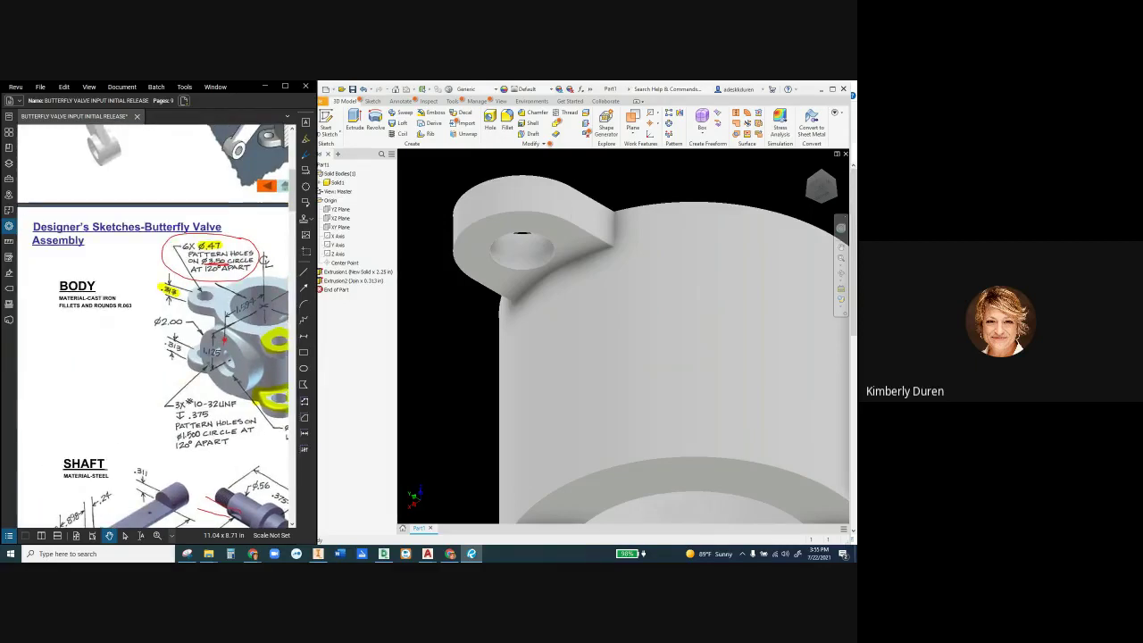
{"action": "left_click", "coordinate": [305, 139]}
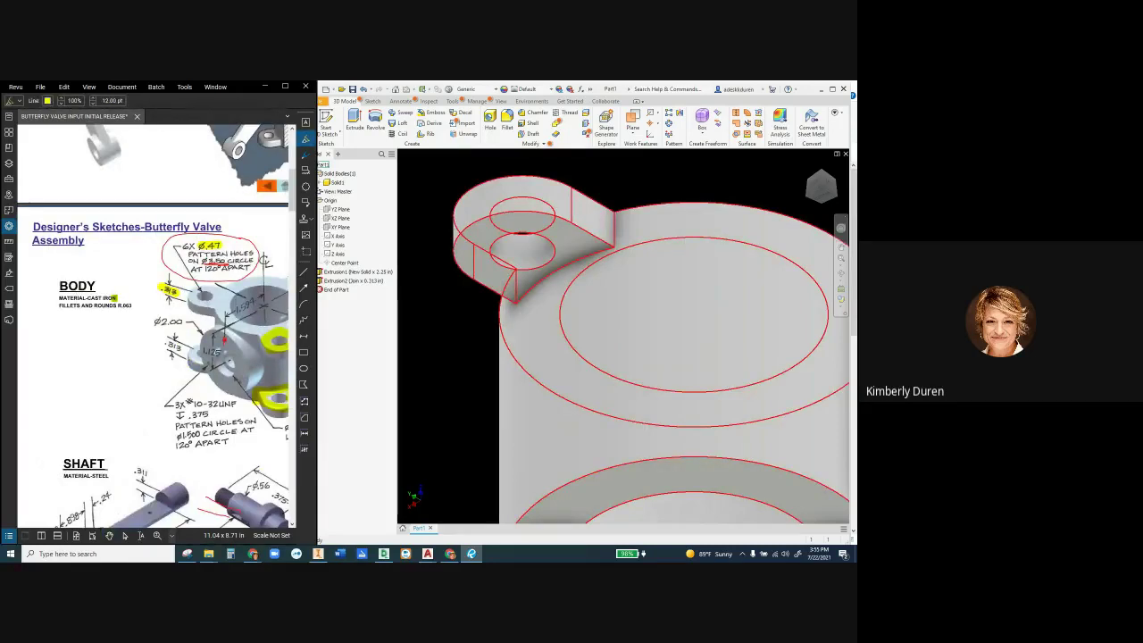
{"action": "left_click_drag", "start_coordinate": [118, 305], "coordinate": [128, 305]}
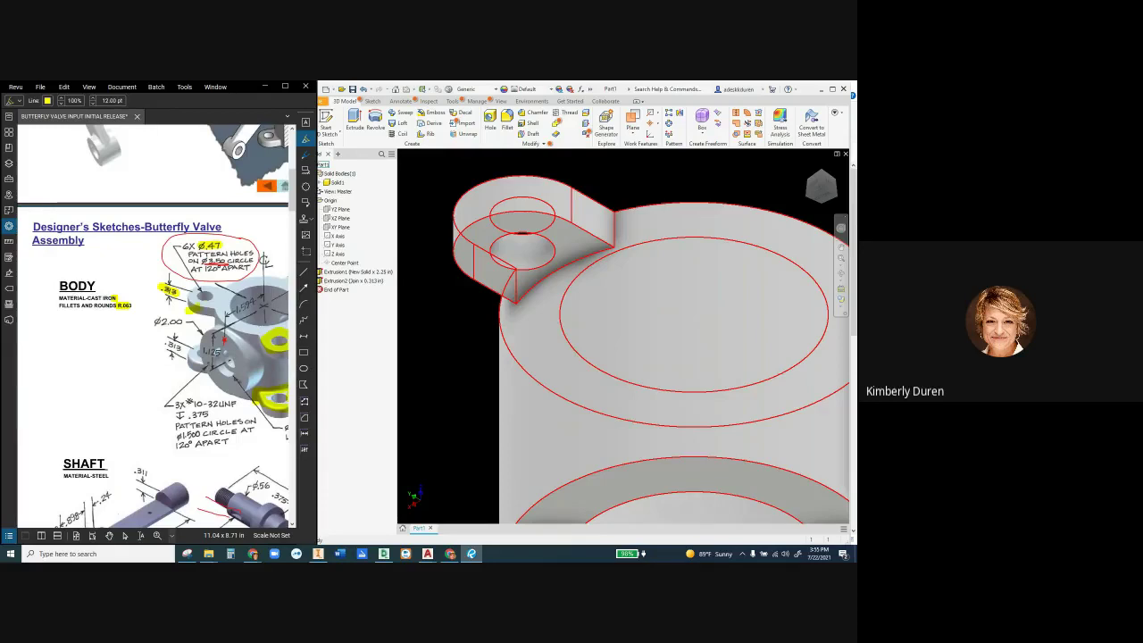
{"action": "left_click_drag", "start_coordinate": [184, 320], "coordinate": [131, 307]}
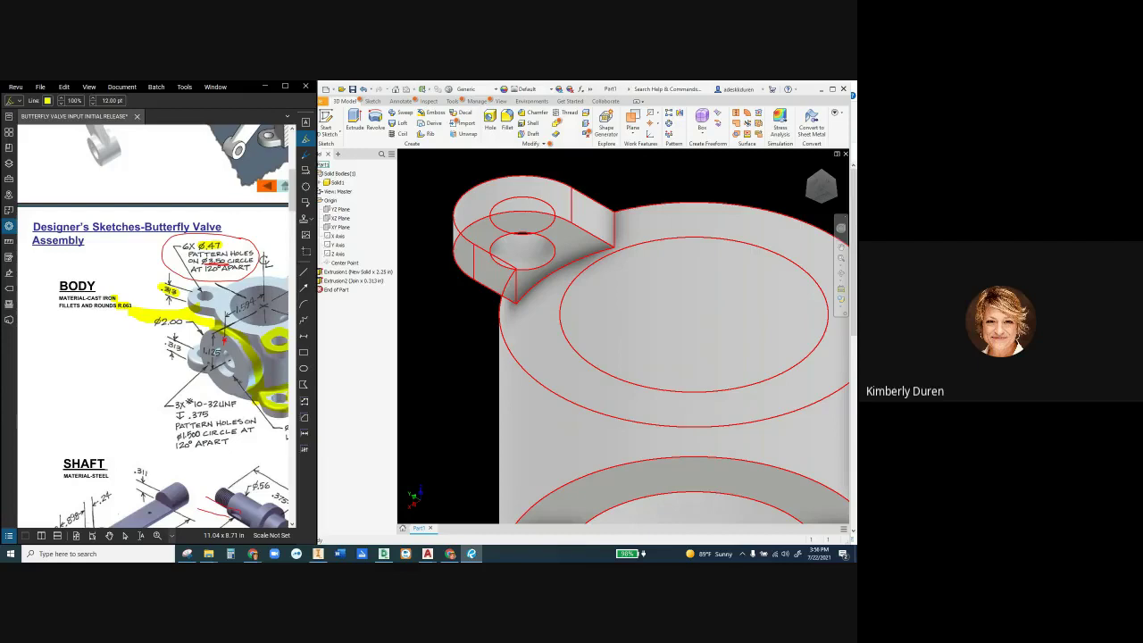
Shift the large freehand highlight stroke on the body sketch slightly sideways, away from the fillets and rounds note
{"action": "scroll", "coordinate": [157, 326], "scroll_direction": "up", "scroll_amount": 1}
{"action": "scroll", "coordinate": [157, 326], "scroll_direction": "down", "scroll_amount": 1}
{"action": "key", "text": "Escape"}
{"action": "mouse_move", "coordinate": [183, 317]}
{"action": "left_mouse_down"}
{"action": "mouse_move", "coordinate": [82, 322]}
{"action": "mouse_move", "coordinate": [209, 312]}
{"action": "left_mouse_up"}
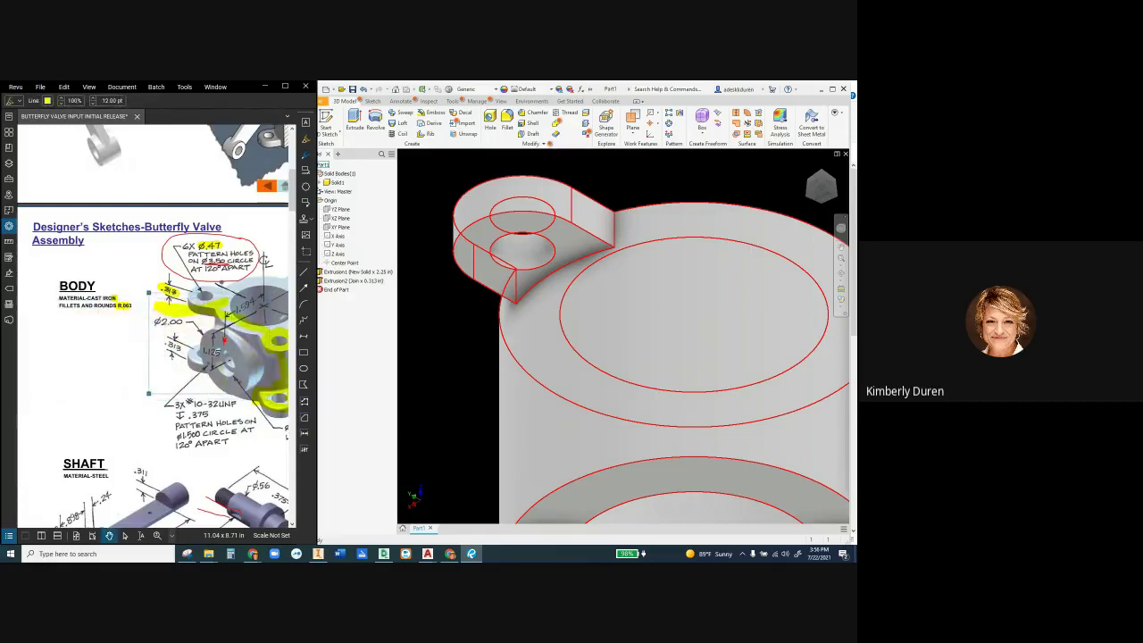
{"action": "key", "text": "Escape"}
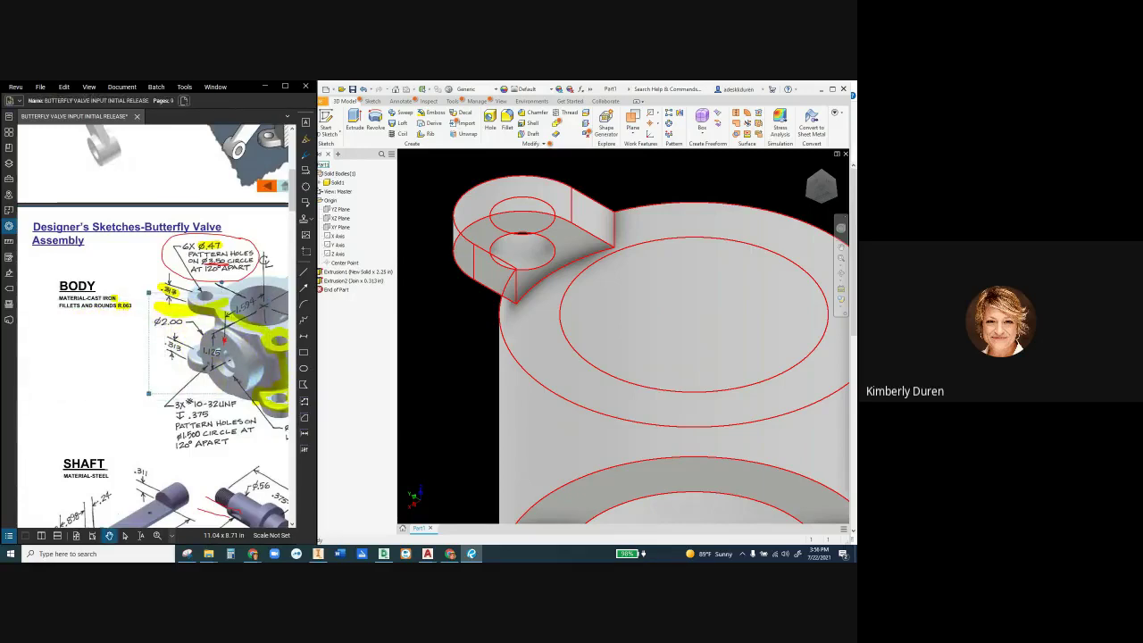
Highlight the curved junction between the side boss and the cylinder on the second body view
{"action": "scroll", "coordinate": [222, 353], "scroll_direction": "down", "scroll_amount": 4}
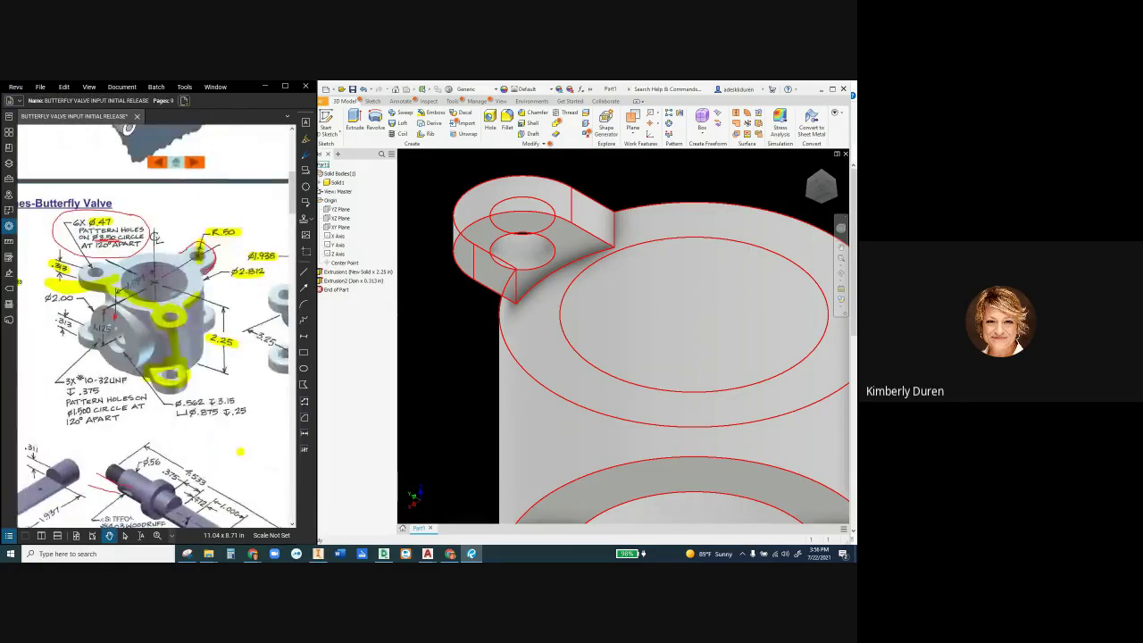
{"action": "left_click_drag", "start_coordinate": [239, 451], "coordinate": [96, 461]}
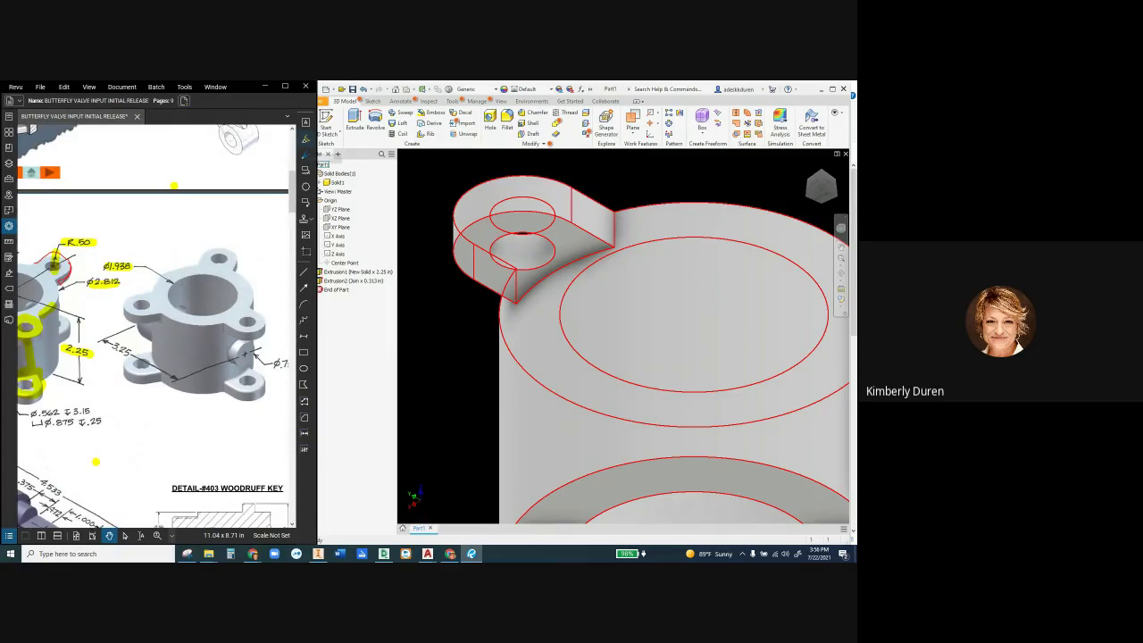
{"action": "key", "text": "l"}
{"action": "left_click_drag", "start_coordinate": [238, 340], "coordinate": [223, 358]}
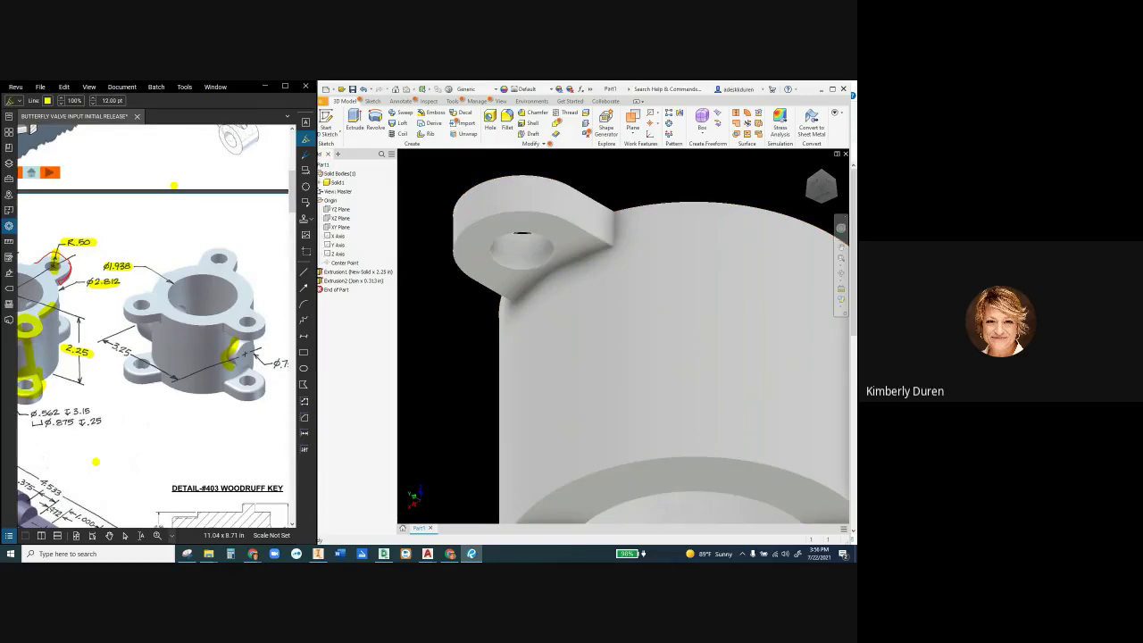
Switch to Inventor and try to fillet the lug's three junction edges with the cylinder at a 0.125 in radius
{"action": "left_click", "coordinate": [438, 358]}
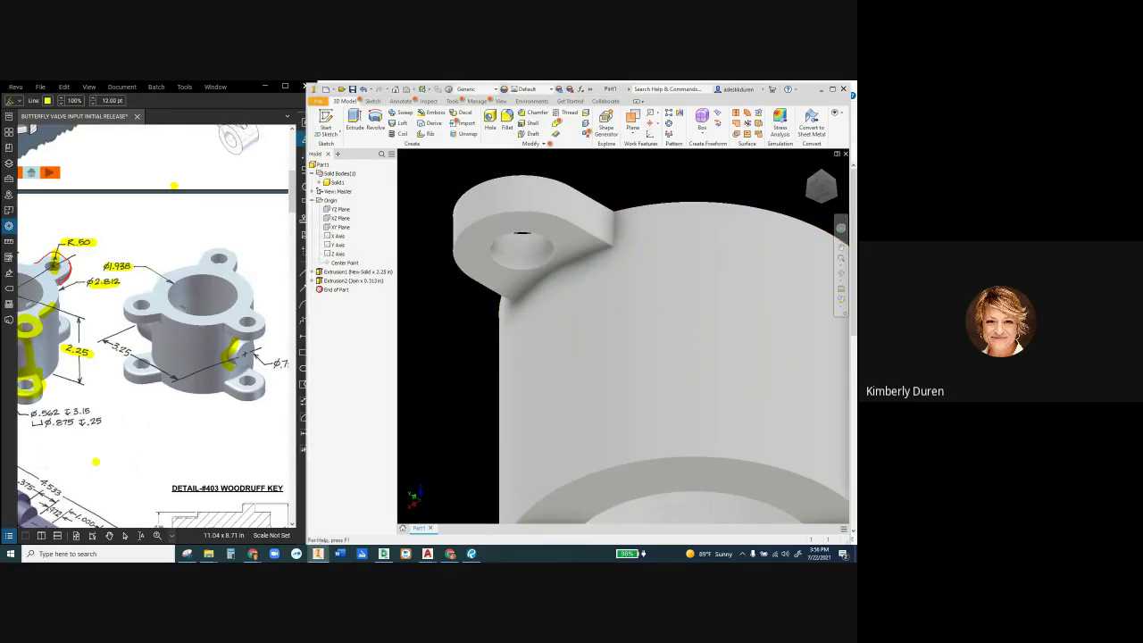
{"action": "left_click", "coordinate": [507, 122]}
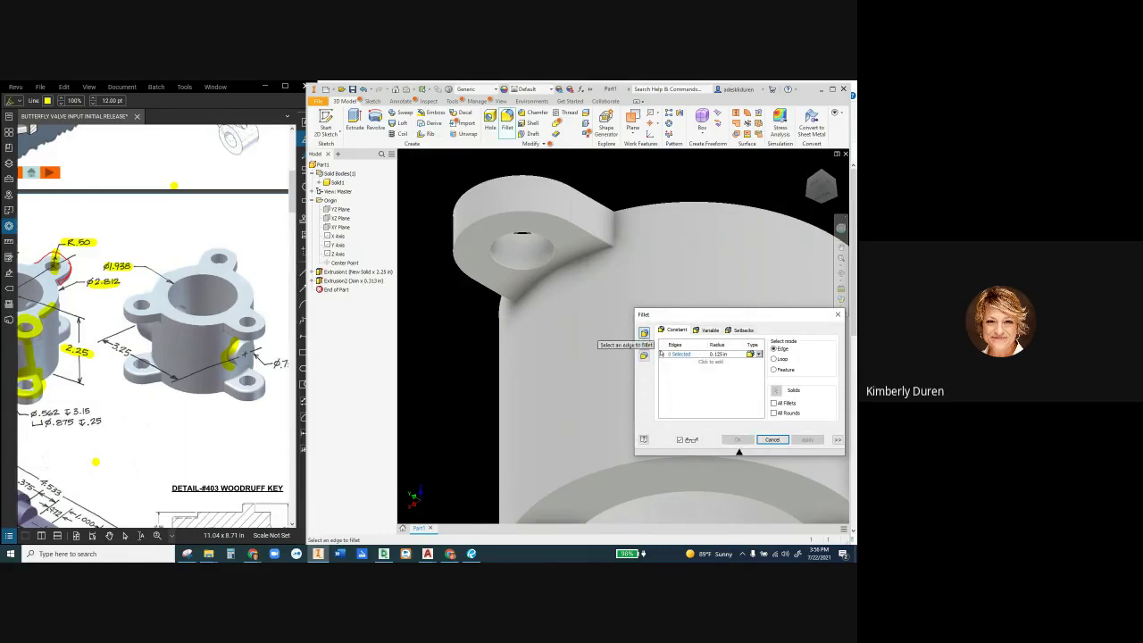
{"action": "left_click", "coordinate": [567, 274]}
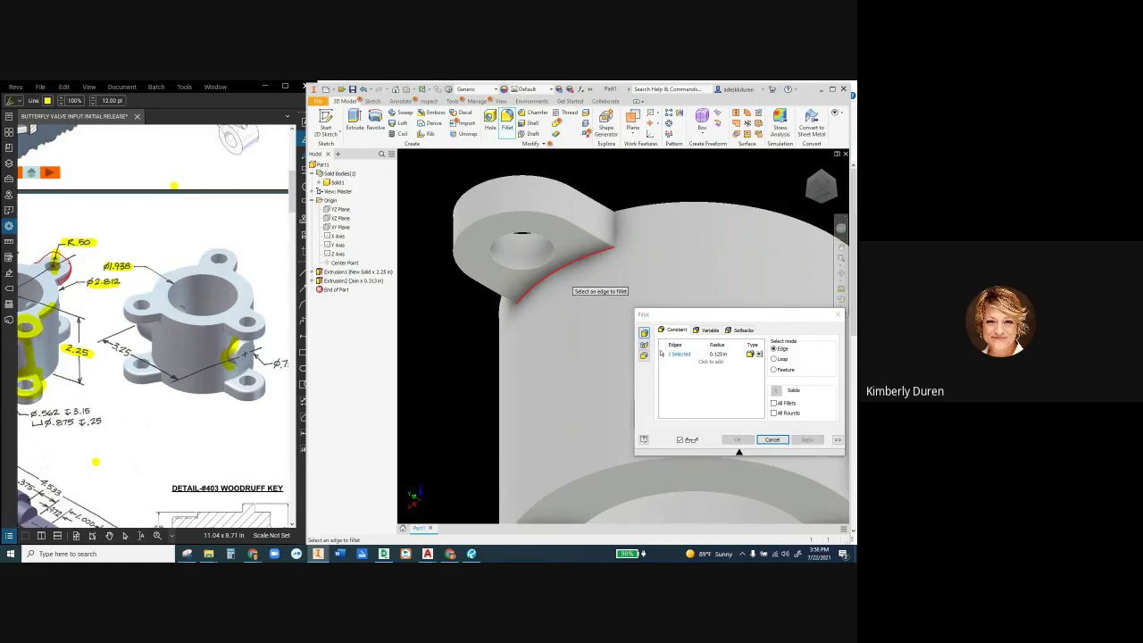
{"action": "left_click", "coordinate": [615, 234]}
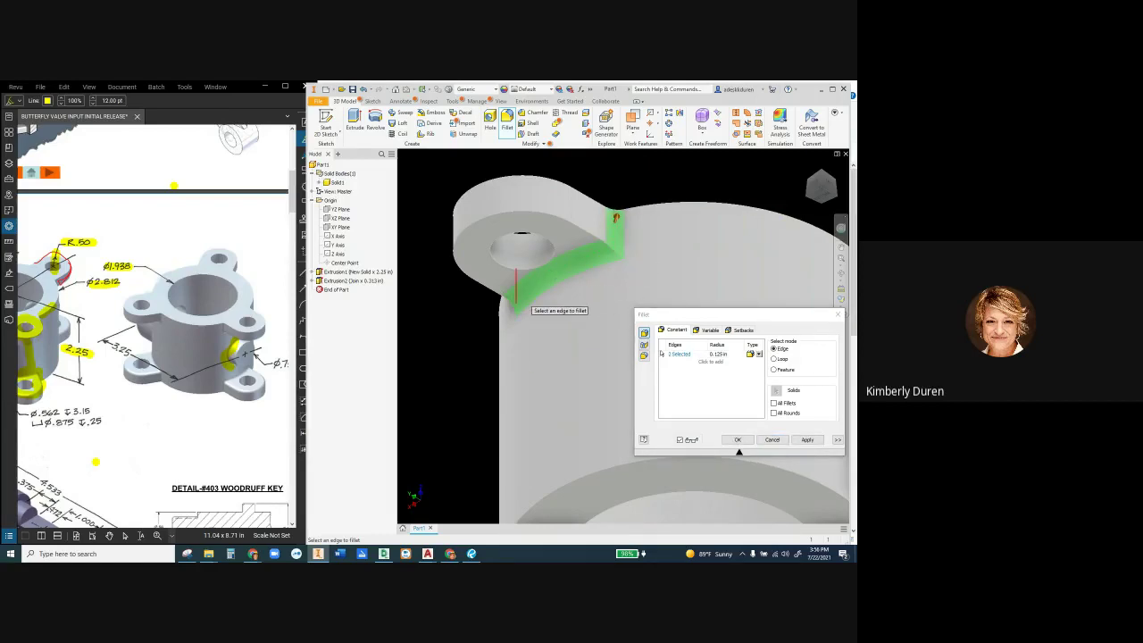
{"action": "left_click", "coordinate": [515, 295]}
{"action": "left_click", "coordinate": [738, 440]}
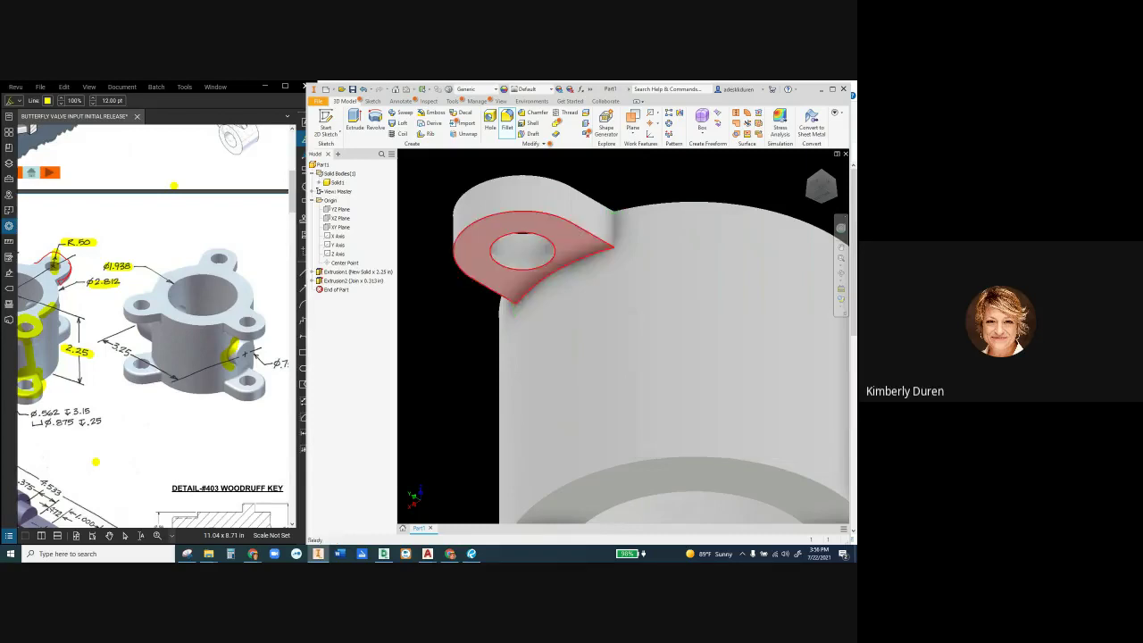
Fillet the lug's lower outer edge with a 0.063 in radius
{"action": "left_click", "coordinate": [507, 123]}
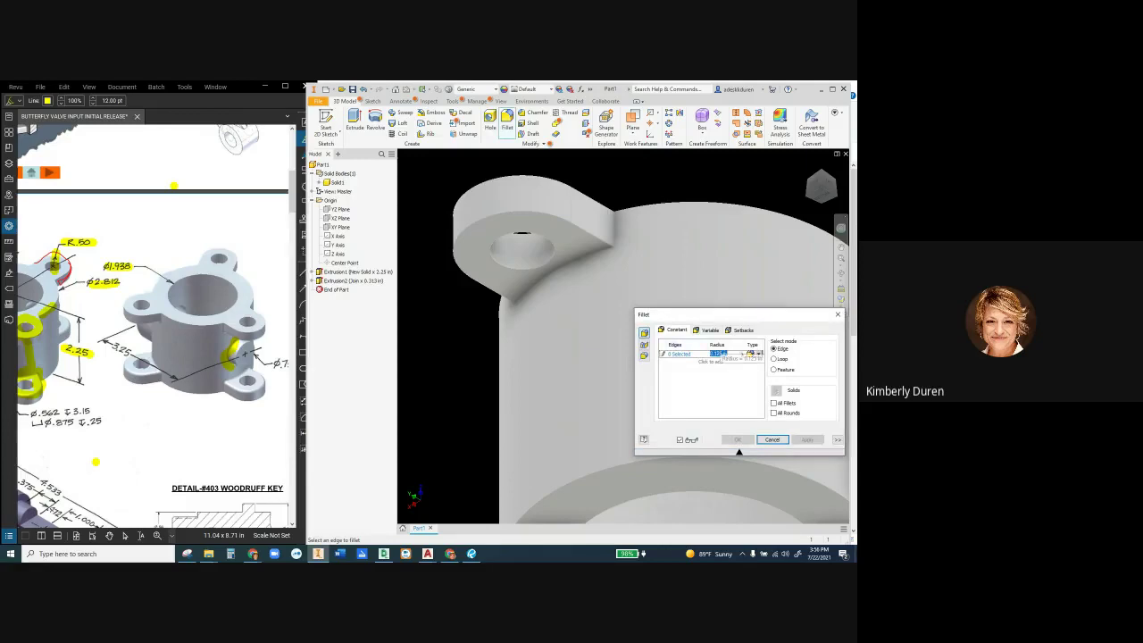
{"action": "key", "text": "BackSpace"}
{"action": "type", "text": ".063"}
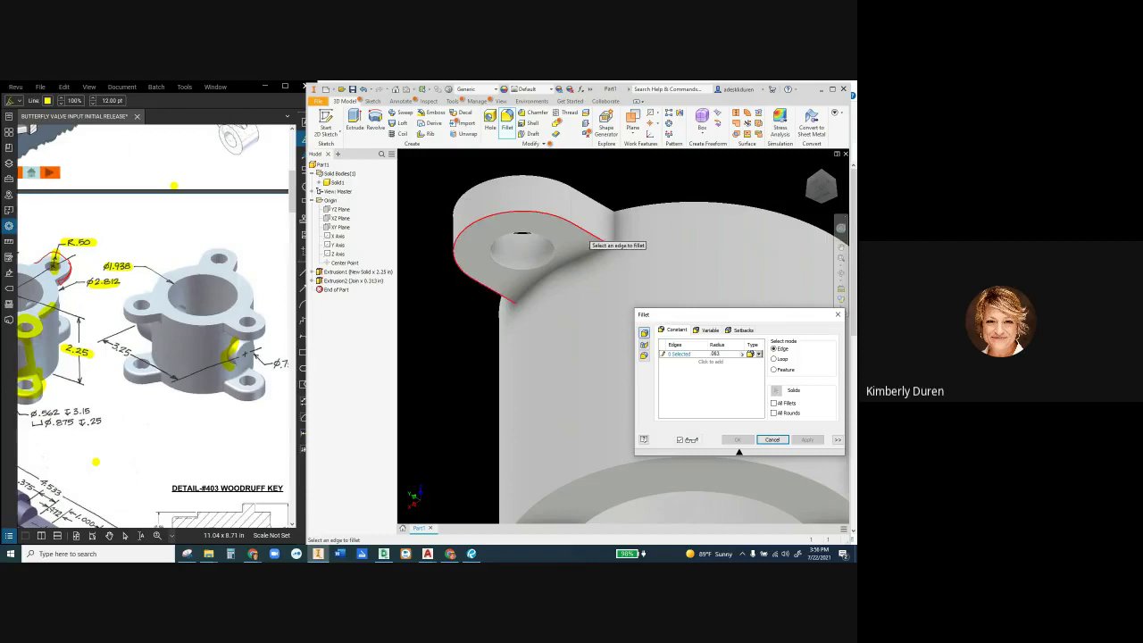
{"action": "left_click", "coordinate": [577, 226]}
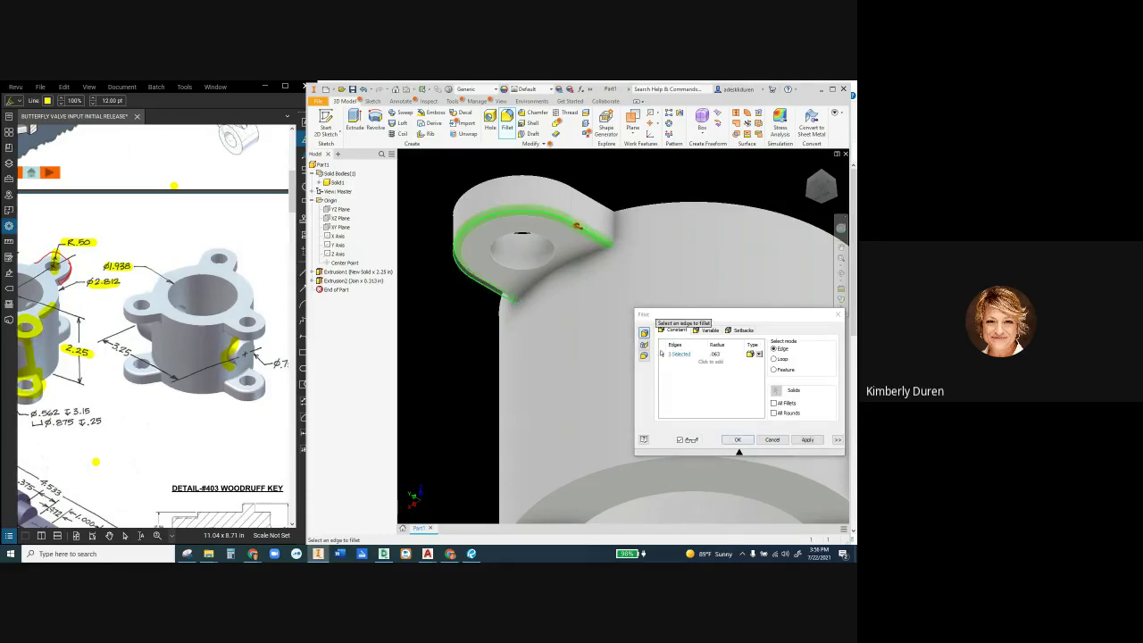
{"action": "left_click", "coordinate": [737, 440]}
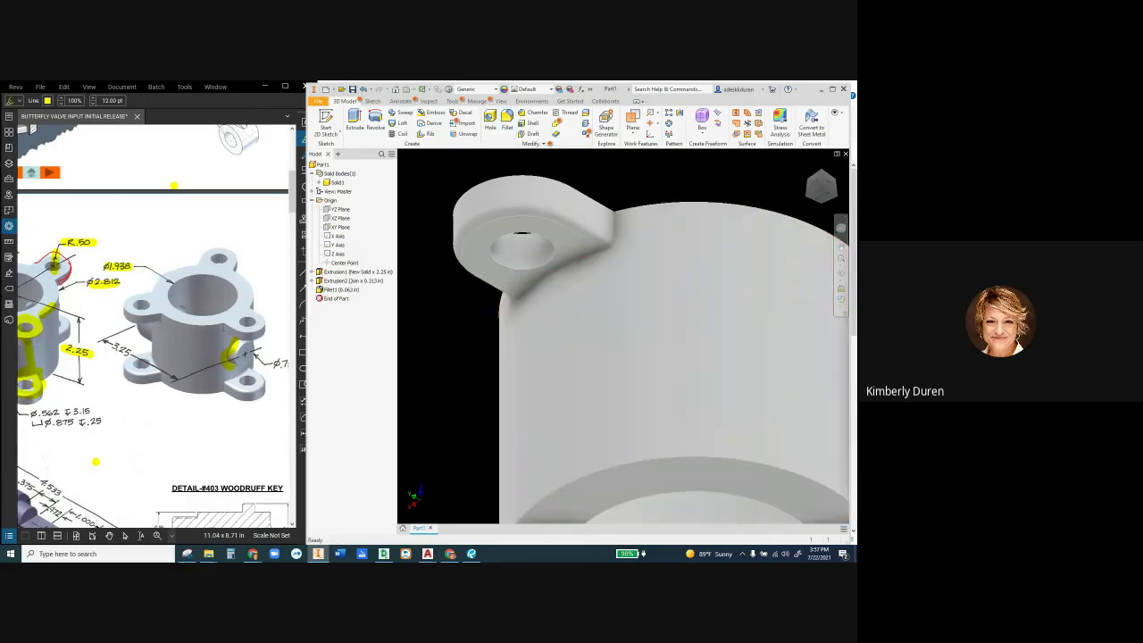
Add the lug's three junction edges with the cylinder to the existing 0.063 in fillet
{"action": "left_click", "coordinate": [506, 122]}
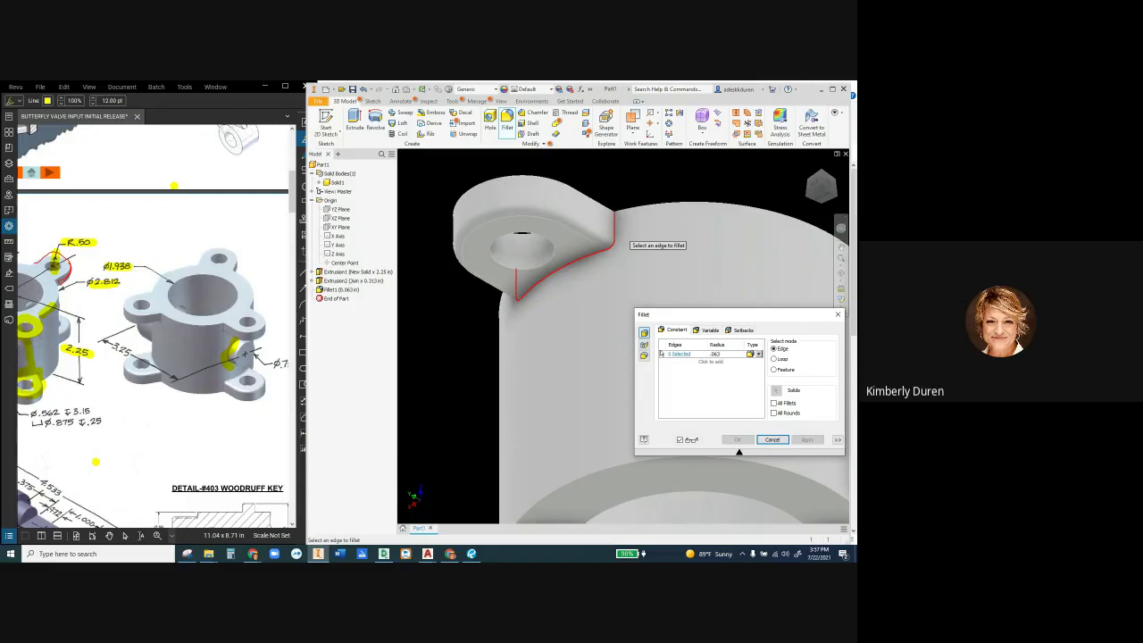
{"action": "key", "text": "Escape"}
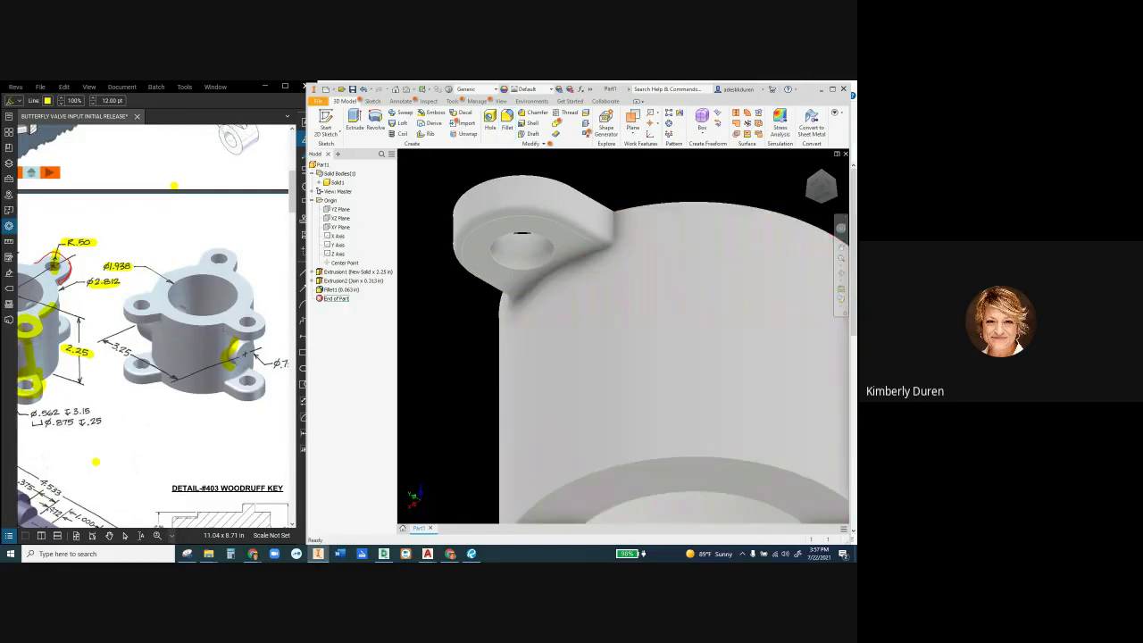
{"action": "double_click", "coordinate": [342, 289]}
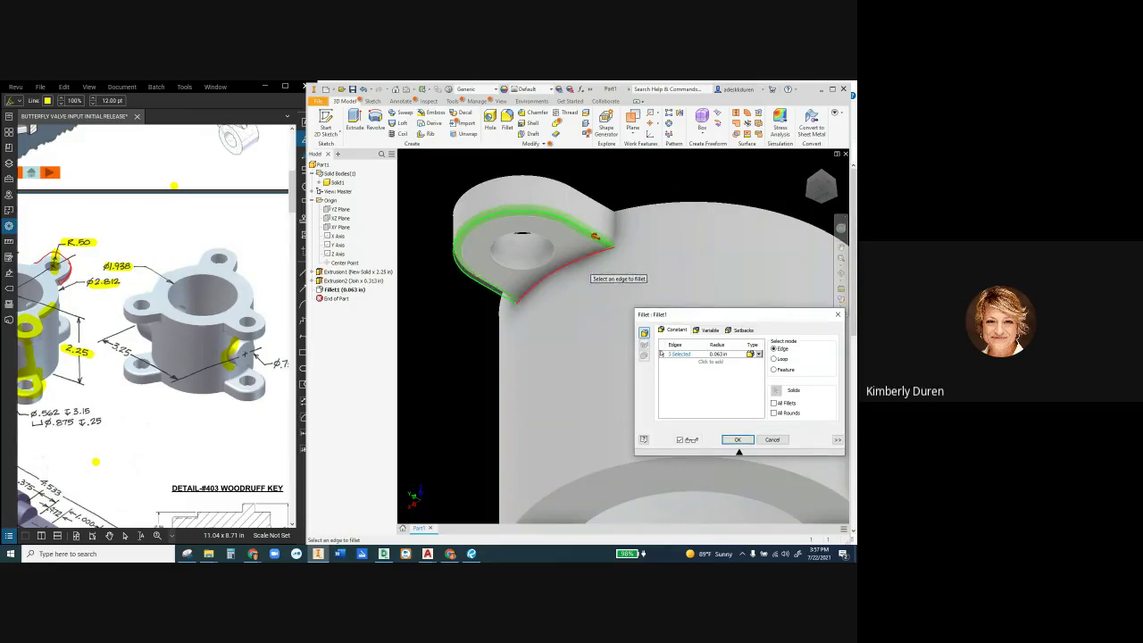
{"action": "left_click", "coordinate": [550, 273]}
{"action": "left_click", "coordinate": [616, 239]}
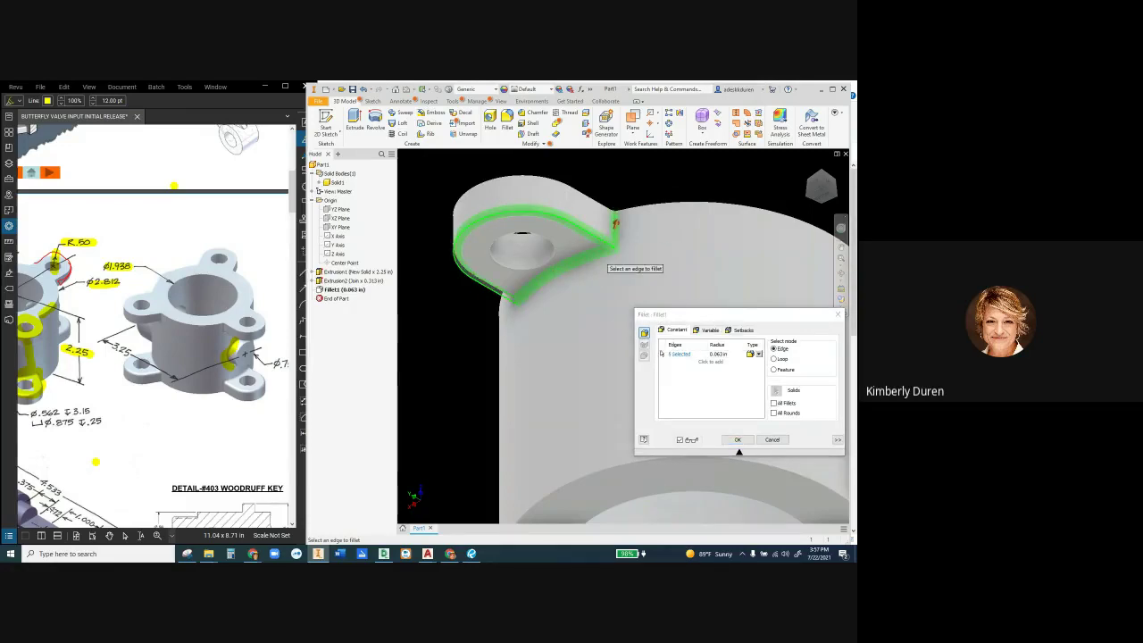
{"action": "left_click", "coordinate": [507, 287]}
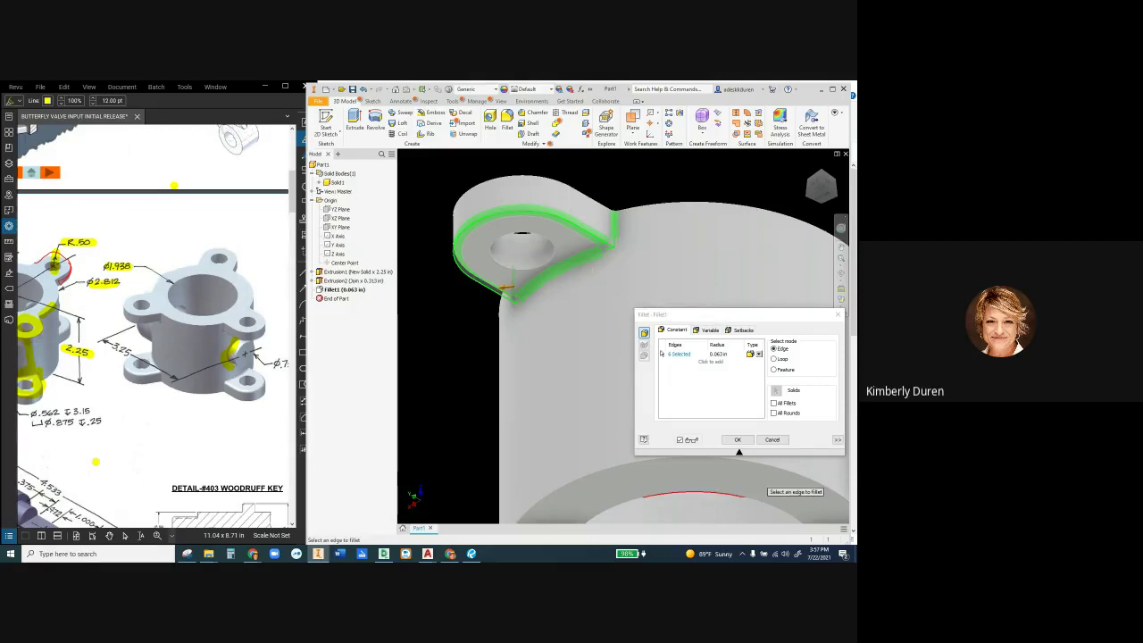
{"action": "left_click", "coordinate": [737, 439]}
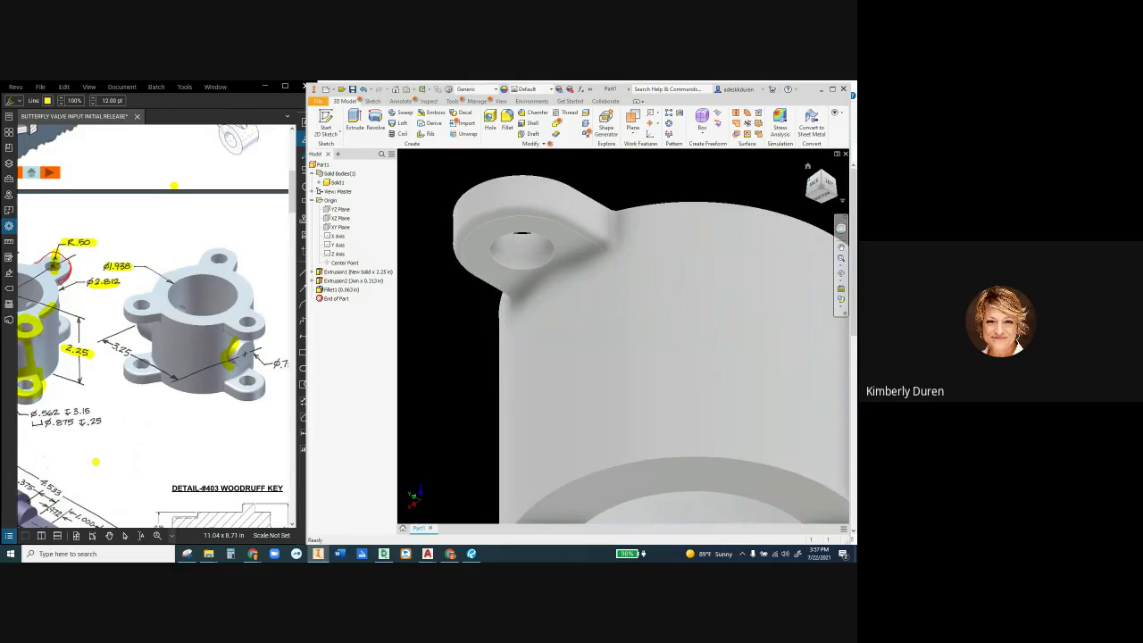
Circularly pattern the lug extrusion and its fillet around the cylinder's bore axis, with 3 occurrences over 360 degrees
{"action": "middle_click_drag", "start_coordinate": [651, 416], "coordinate": [652, 417], "text": "shift"}
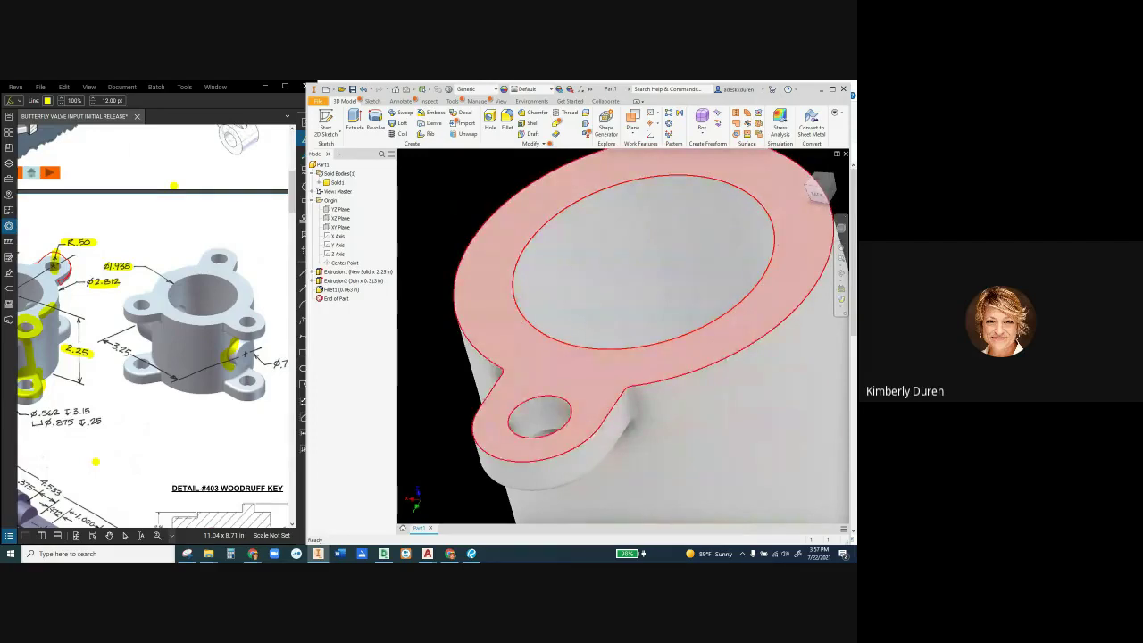
{"action": "middle_click_drag", "start_coordinate": [625, 331], "coordinate": [632, 188], "text": "shift"}
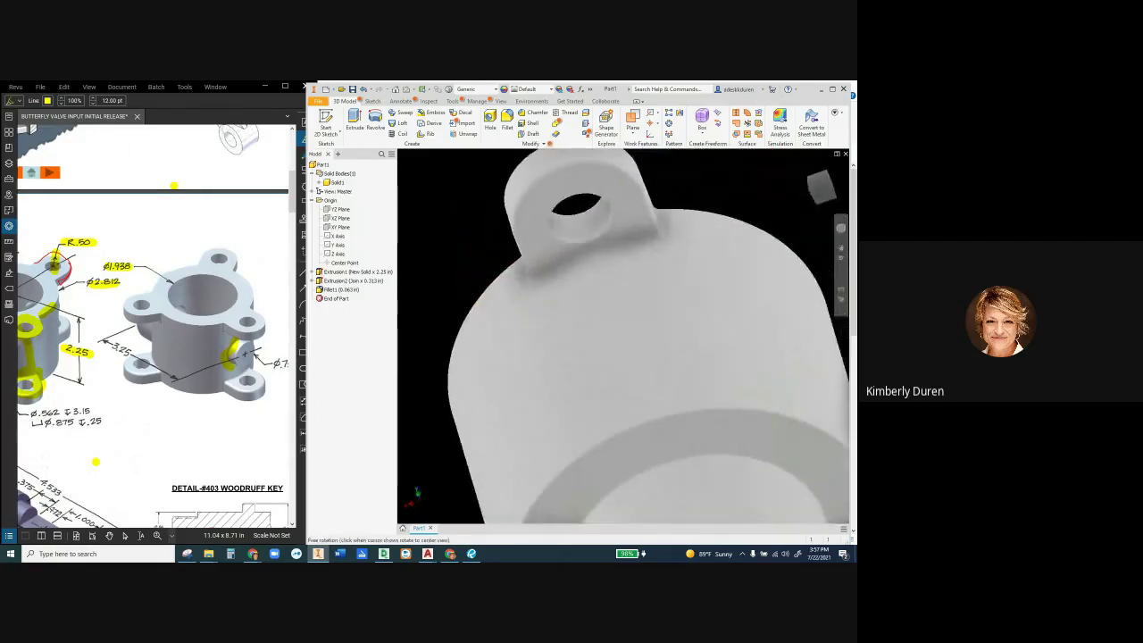
{"action": "left_click_drag", "start_coordinate": [633, 188], "coordinate": [630, 268], "text": "shift"}
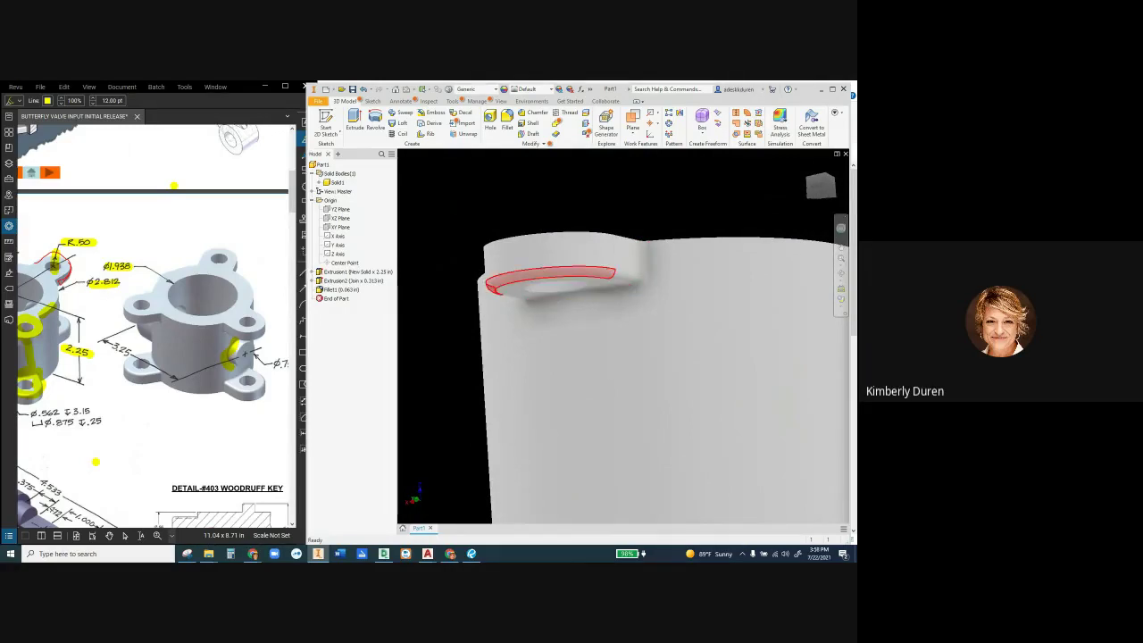
{"action": "mouse_move", "coordinate": [596, 284]}
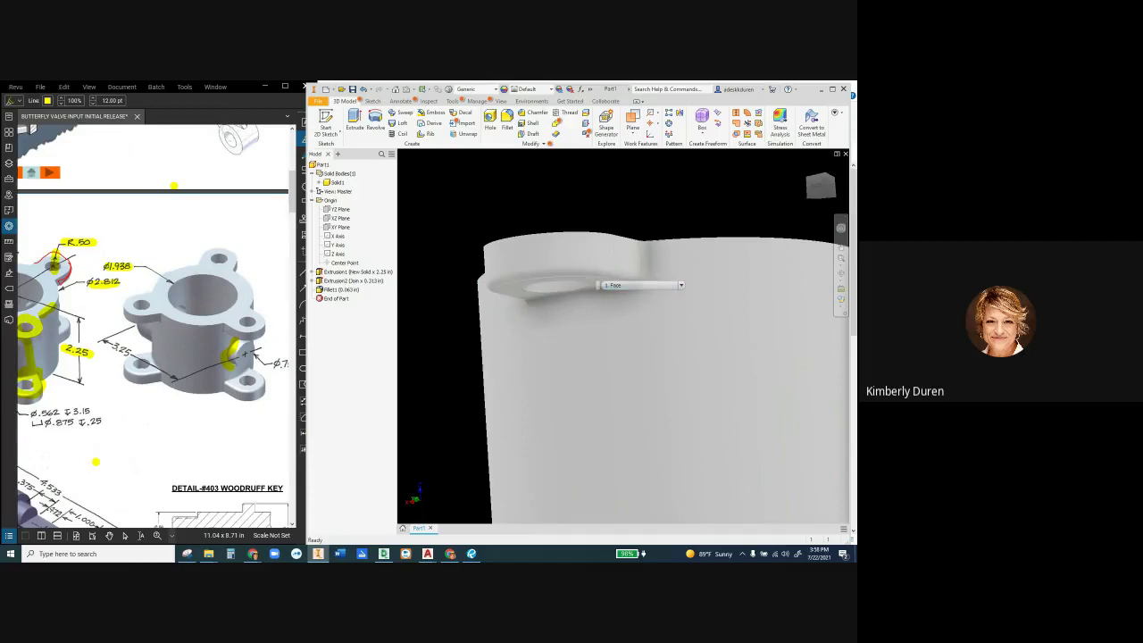
{"action": "left_click", "coordinate": [808, 166]}
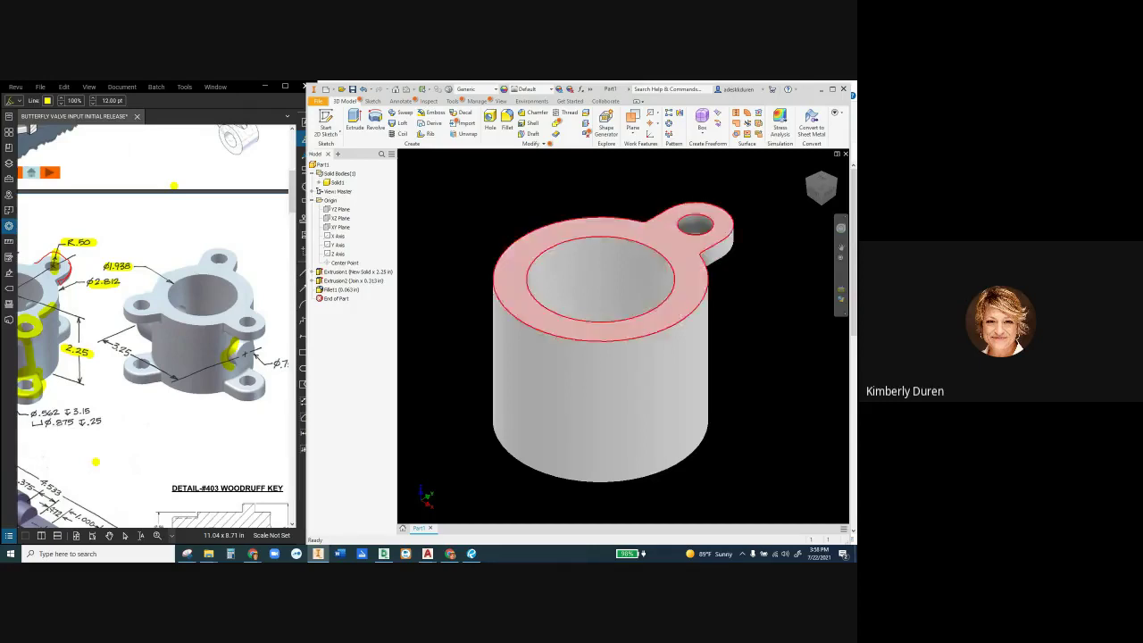
{"action": "left_click", "coordinate": [705, 229]}
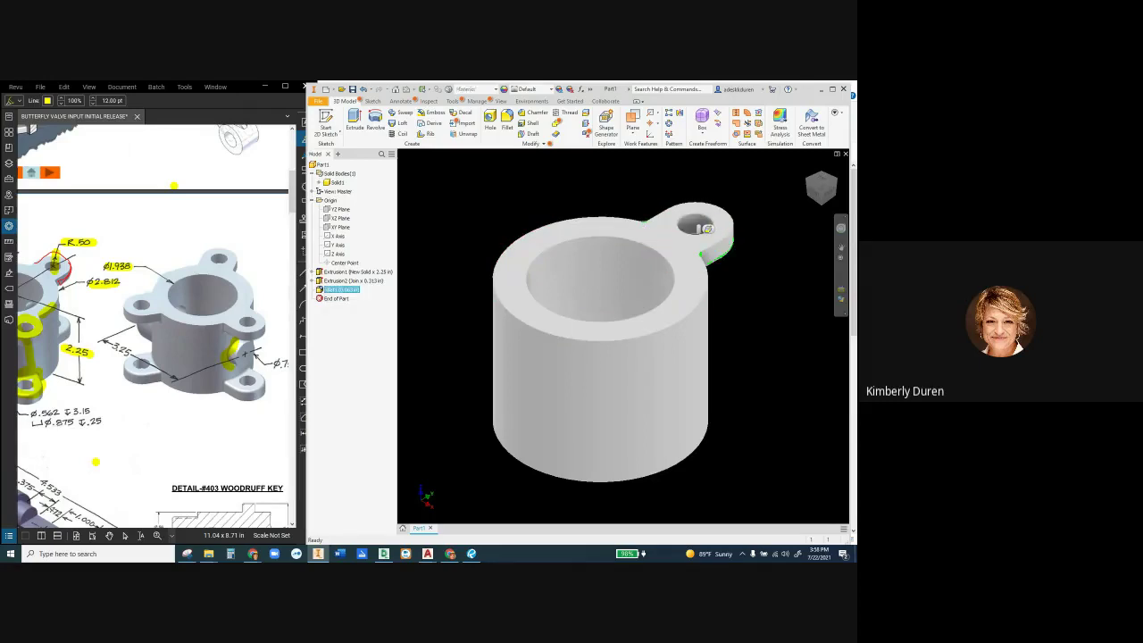
{"action": "left_click", "coordinate": [707, 229], "text": "ctrl"}
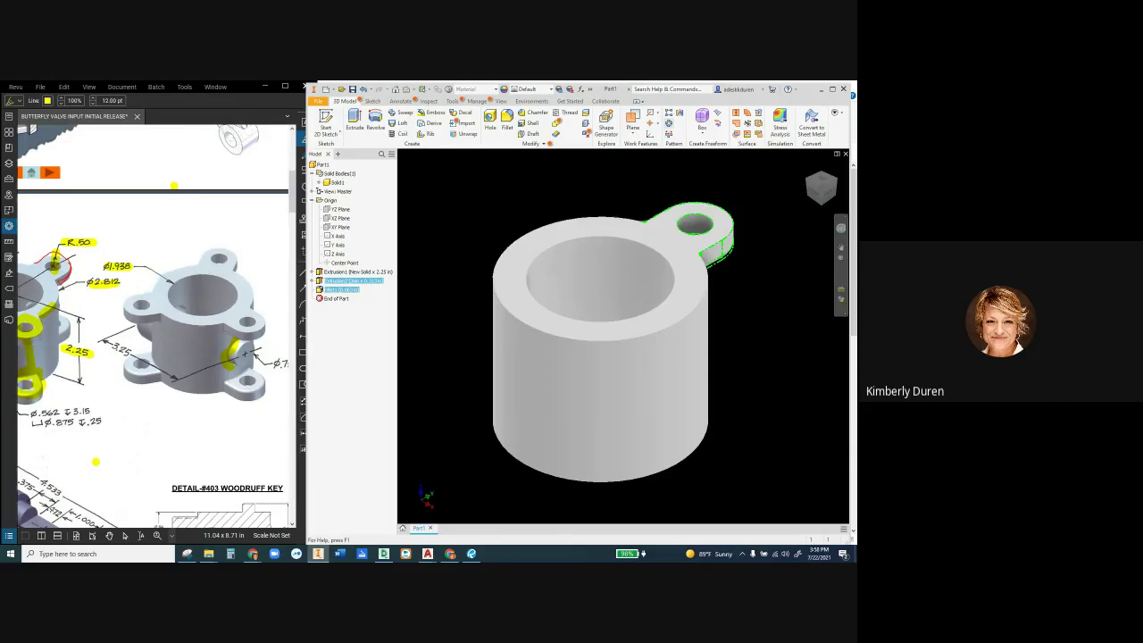
{"action": "left_click", "coordinate": [669, 123]}
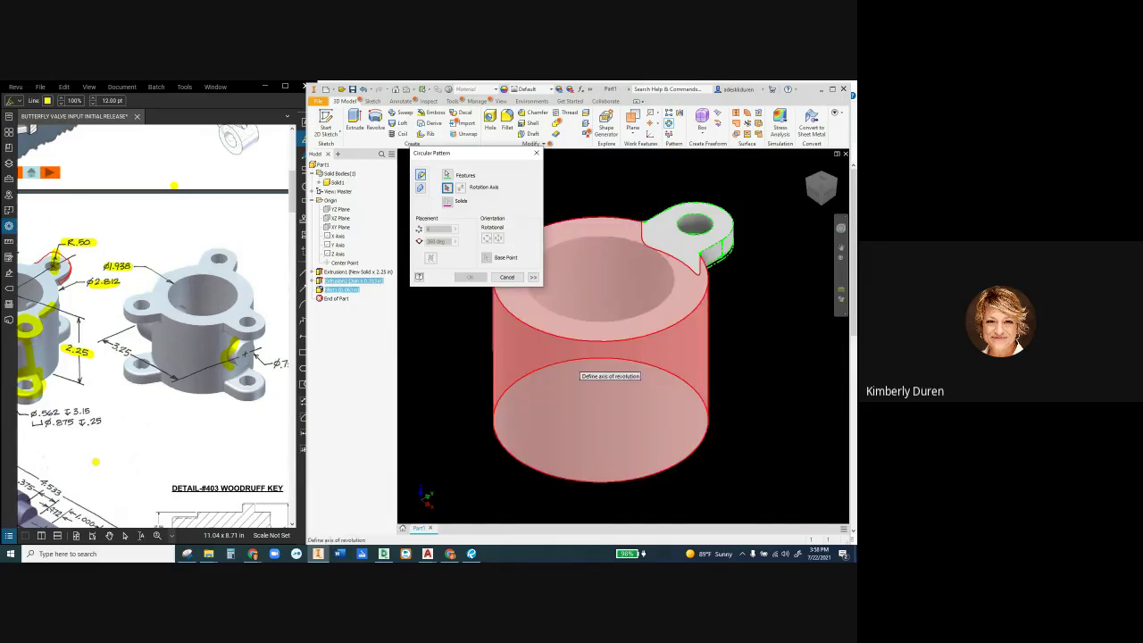
{"action": "left_click", "coordinate": [630, 311]}
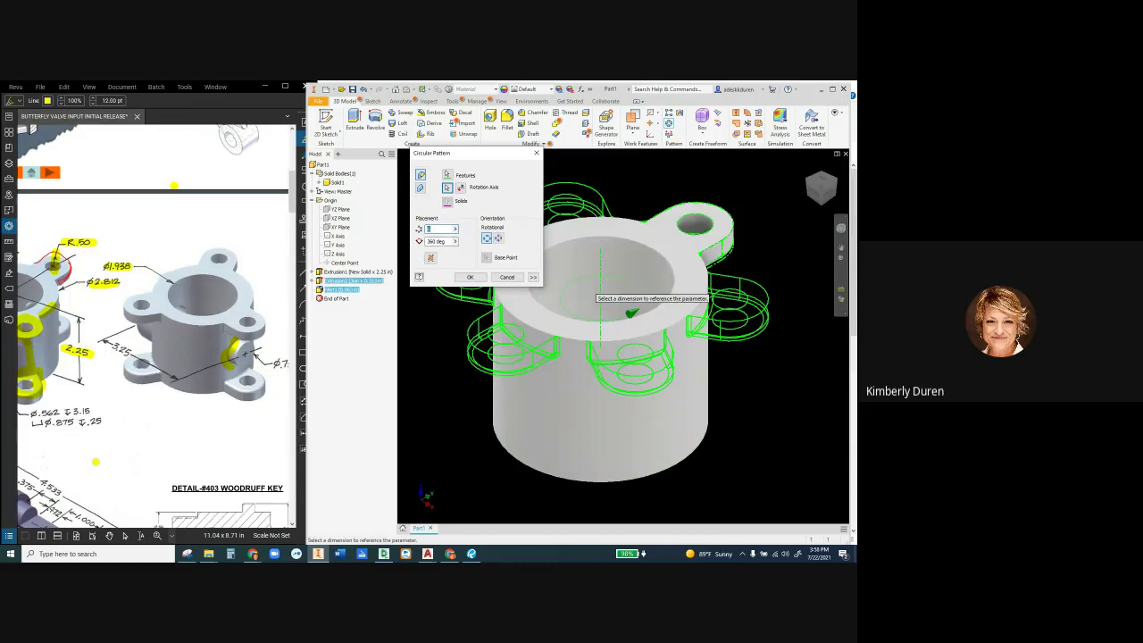
{"action": "type", "text": "3"}
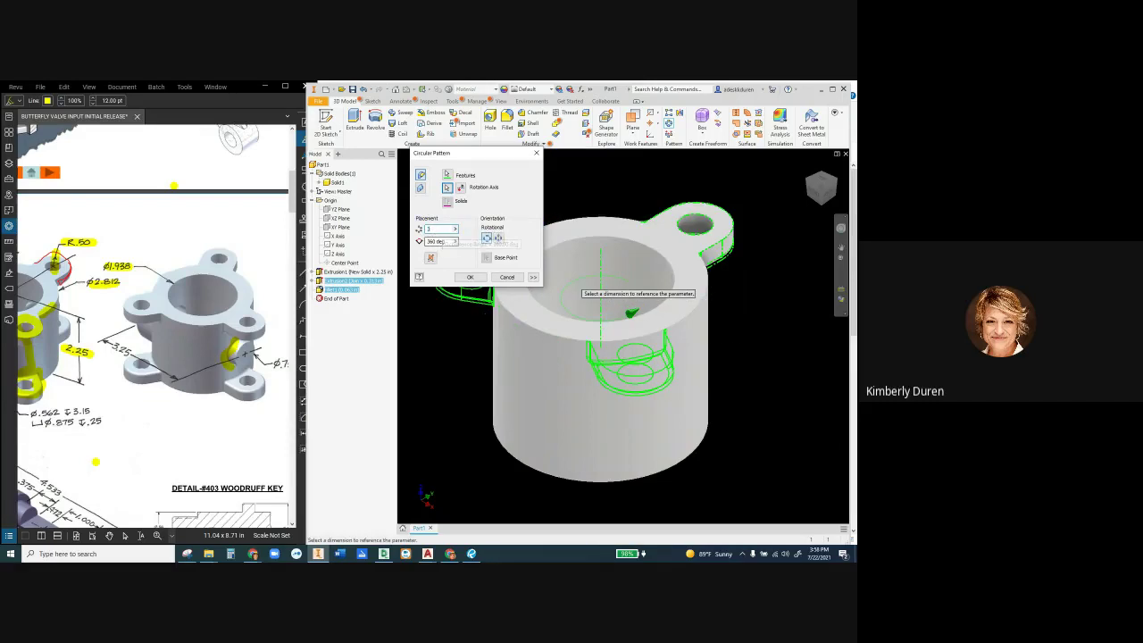
{"action": "left_click", "coordinate": [470, 277]}
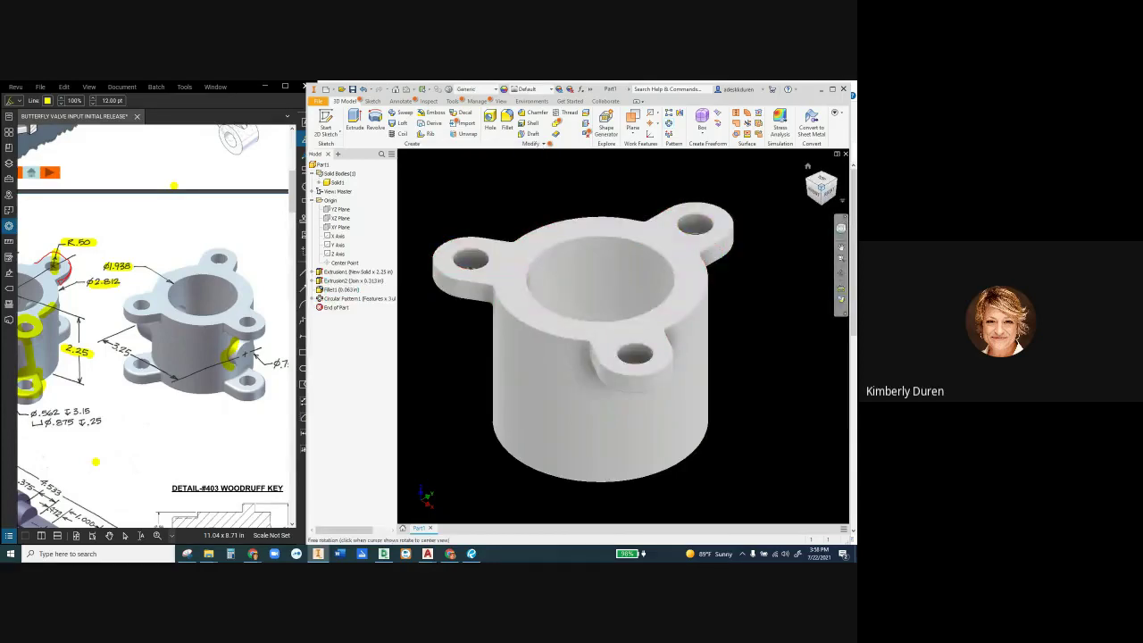
{"action": "middle_click_drag", "start_coordinate": [636, 390], "coordinate": [623, 337], "text": "shift"}
{"action": "left_click_drag", "start_coordinate": [623, 336], "coordinate": [624, 336]}
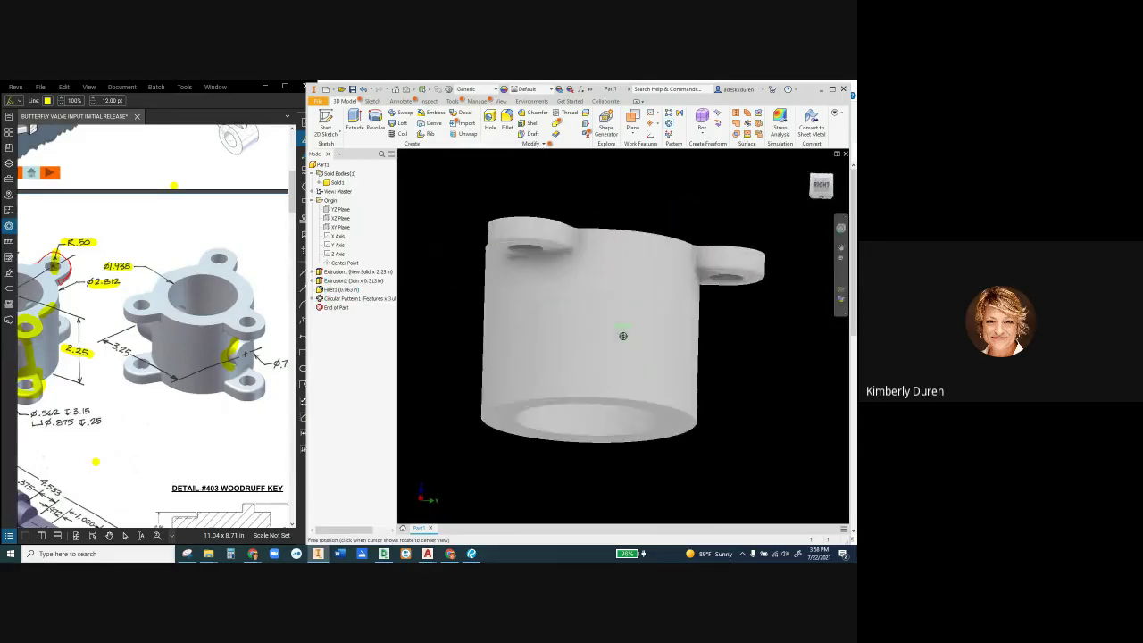
{"action": "middle_click_drag", "start_coordinate": [623, 336], "coordinate": [623, 336], "text": "shift"}
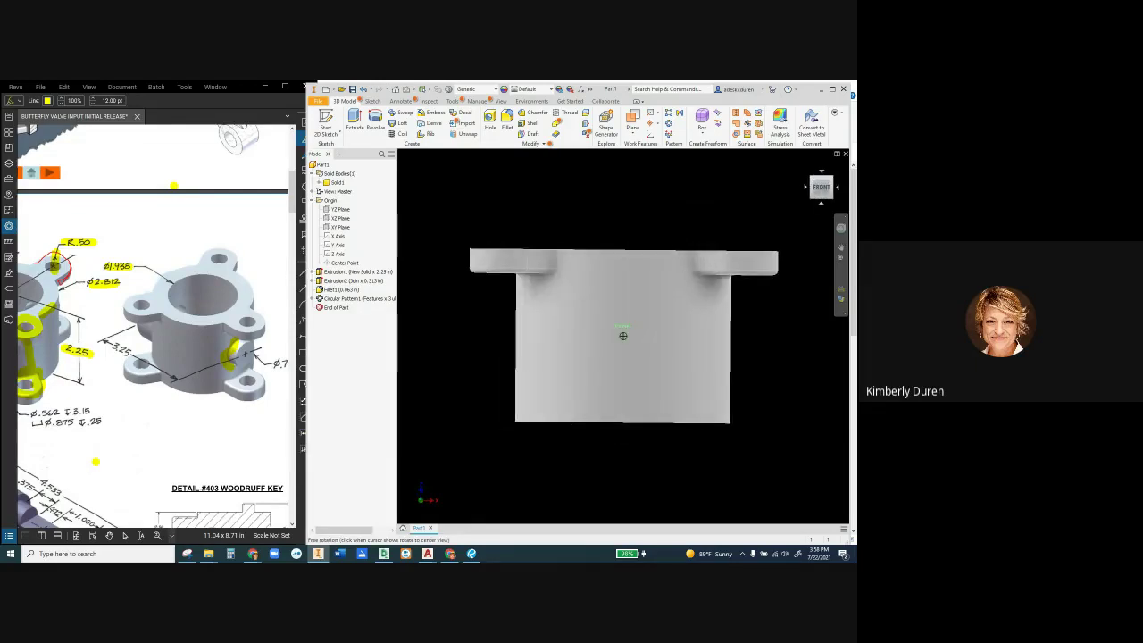
{"action": "left_click_drag", "start_coordinate": [623, 336], "coordinate": [623, 335]}
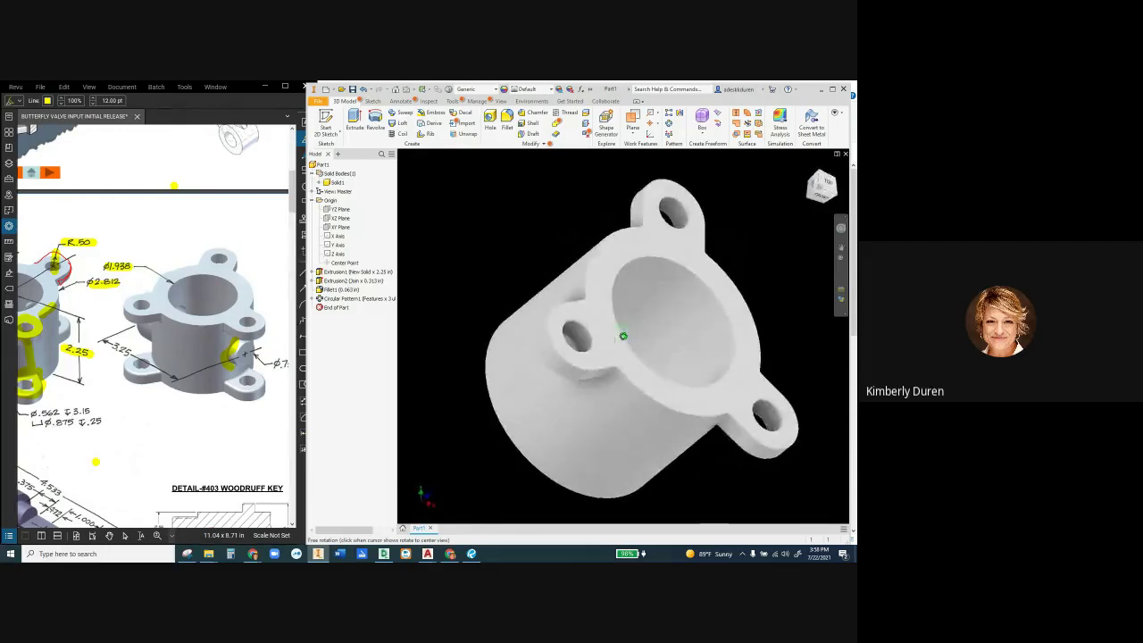
{"action": "left_click", "coordinate": [808, 166]}
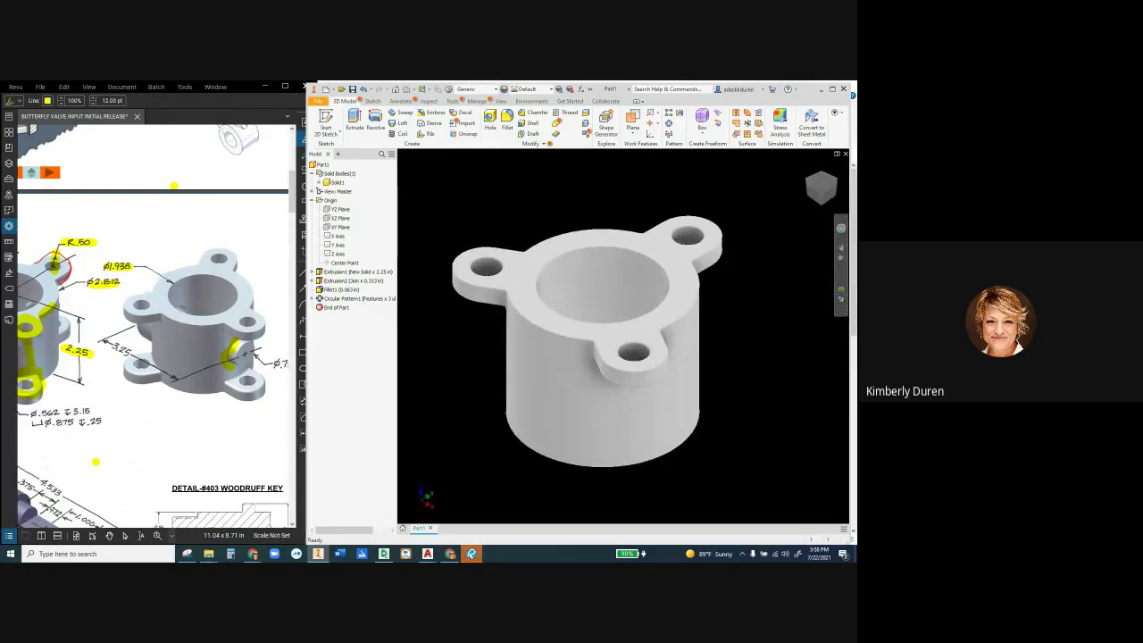
Switch to Revu and highlight the Ø3.50 circle and 120° hole-pattern notes and the lower lug's .313 thickness on the body sketch
{"action": "left_click", "coordinate": [210, 218]}
{"action": "key", "text": "Escape"}
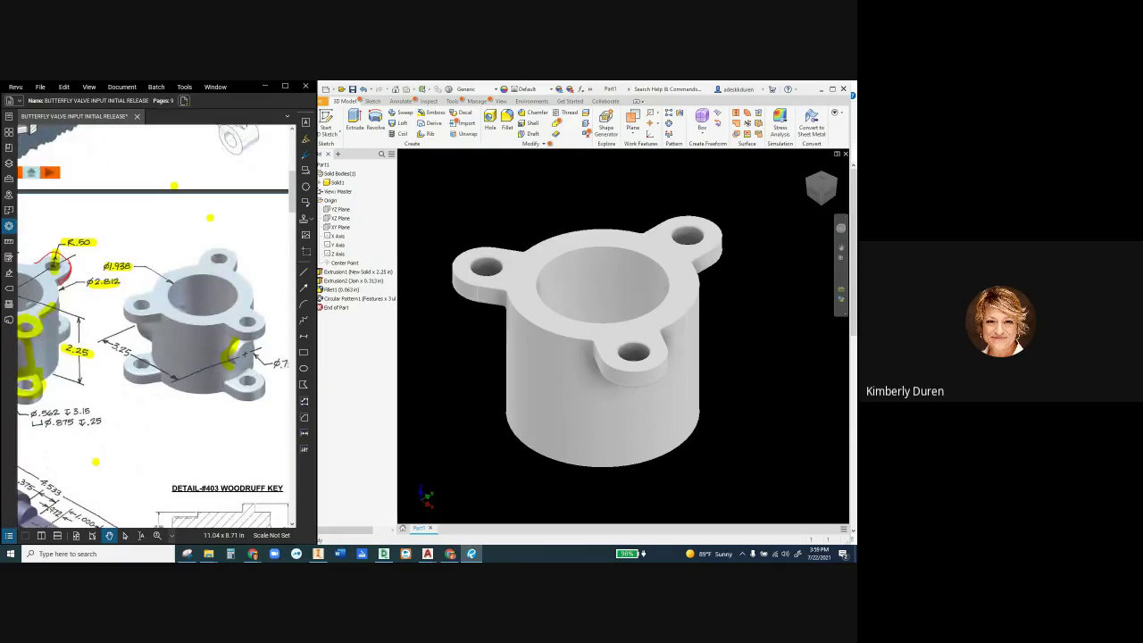
{"action": "left_click_drag", "start_coordinate": [210, 295], "coordinate": [214, 294]}
{"action": "scroll", "coordinate": [151, 321], "scroll_direction": "left", "scroll_amount": 3}
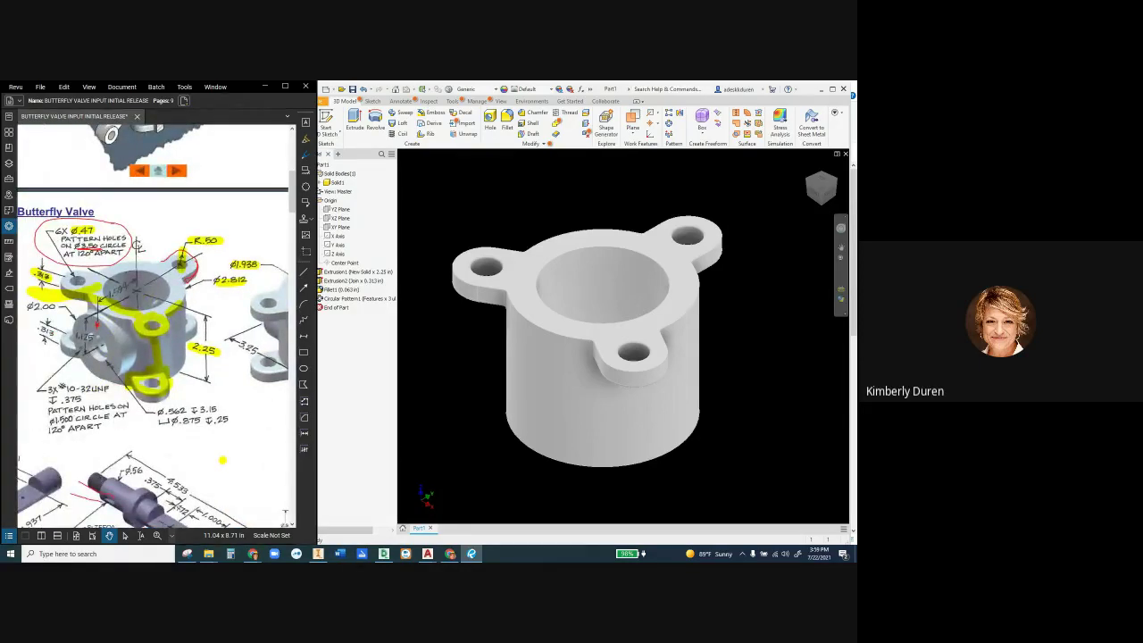
{"action": "left_click", "coordinate": [338, 182]}
{"action": "left_click", "coordinate": [306, 138]}
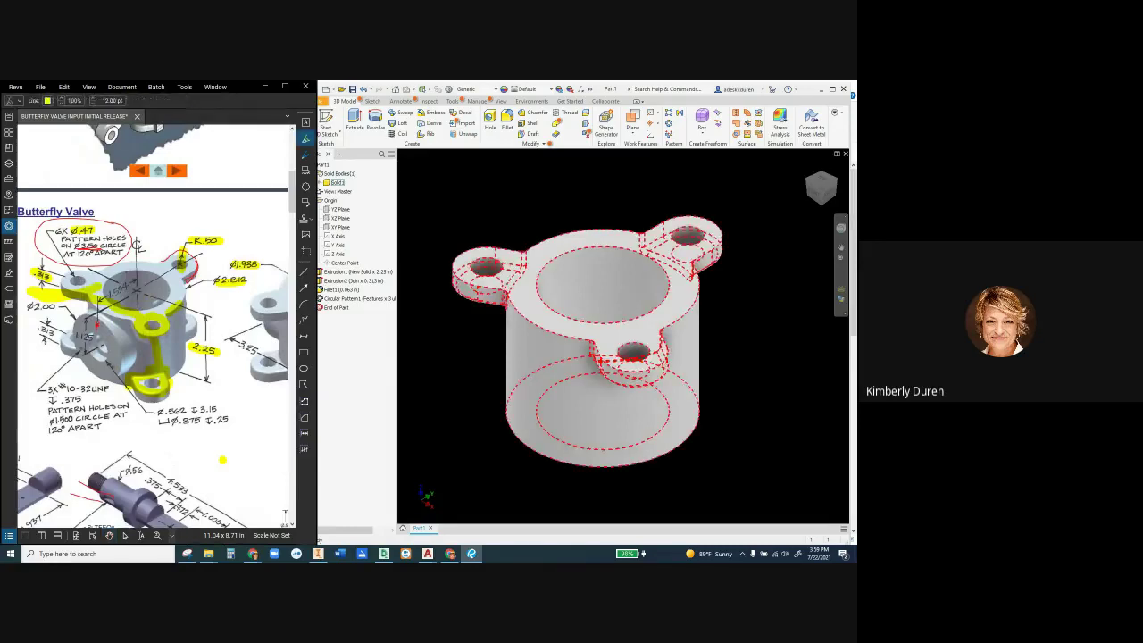
{"action": "left_click_drag", "start_coordinate": [77, 254], "coordinate": [102, 255]}
{"action": "key", "text": "Escape"}
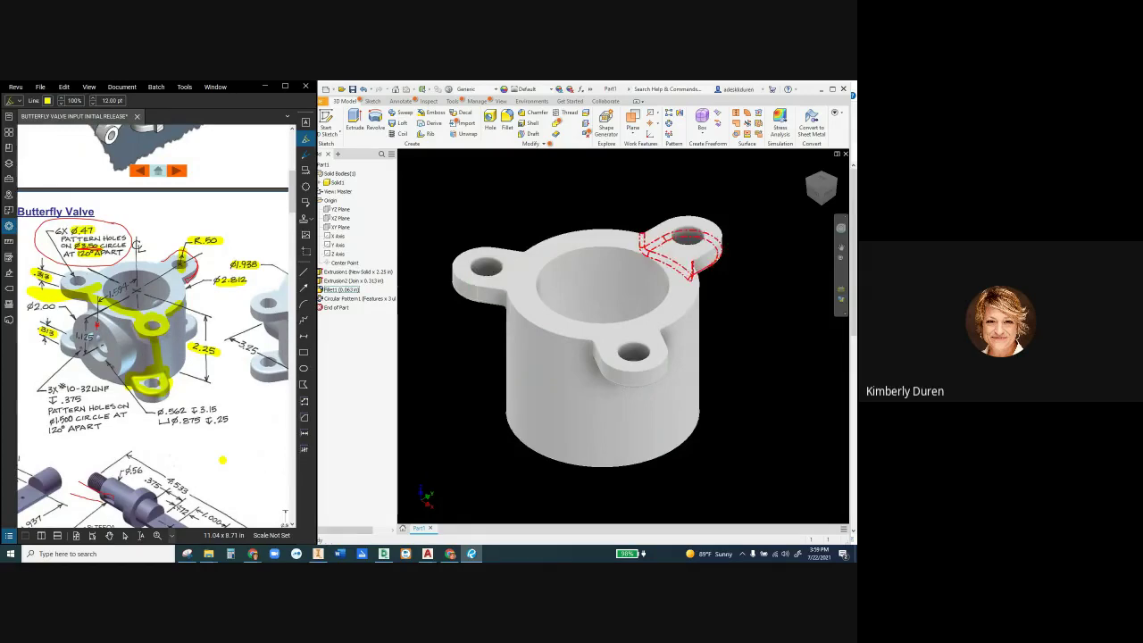
{"action": "left_click", "coordinate": [366, 298]}
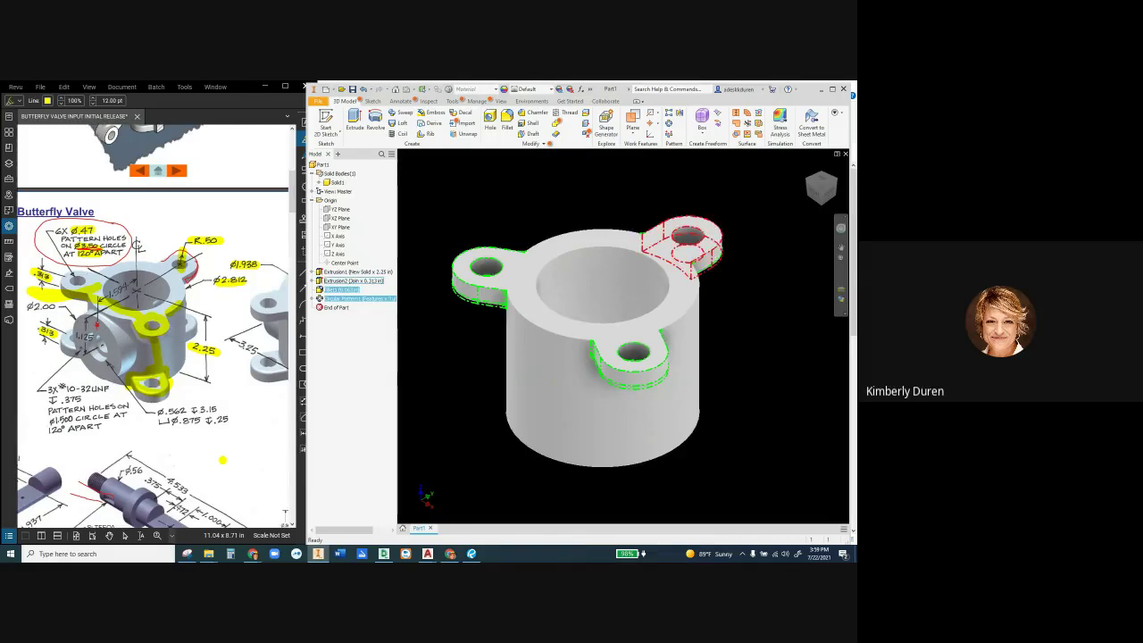
{"action": "left_click", "coordinate": [353, 281], "text": "ctrl"}
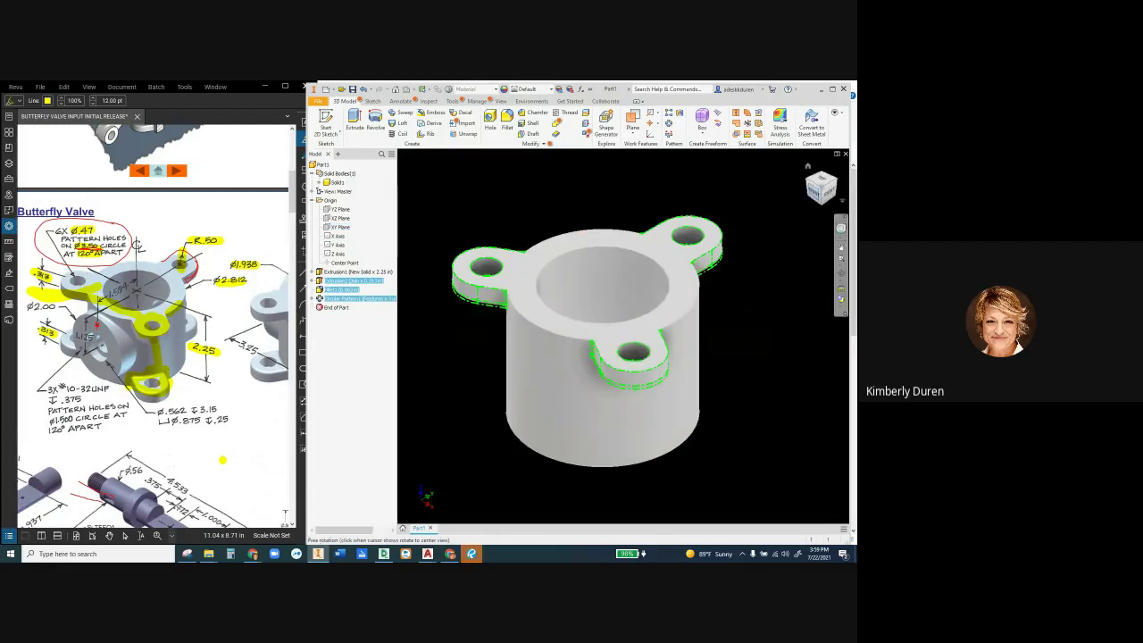
{"action": "left_click", "coordinate": [813, 191]}
{"action": "key", "text": "Page_Up"}
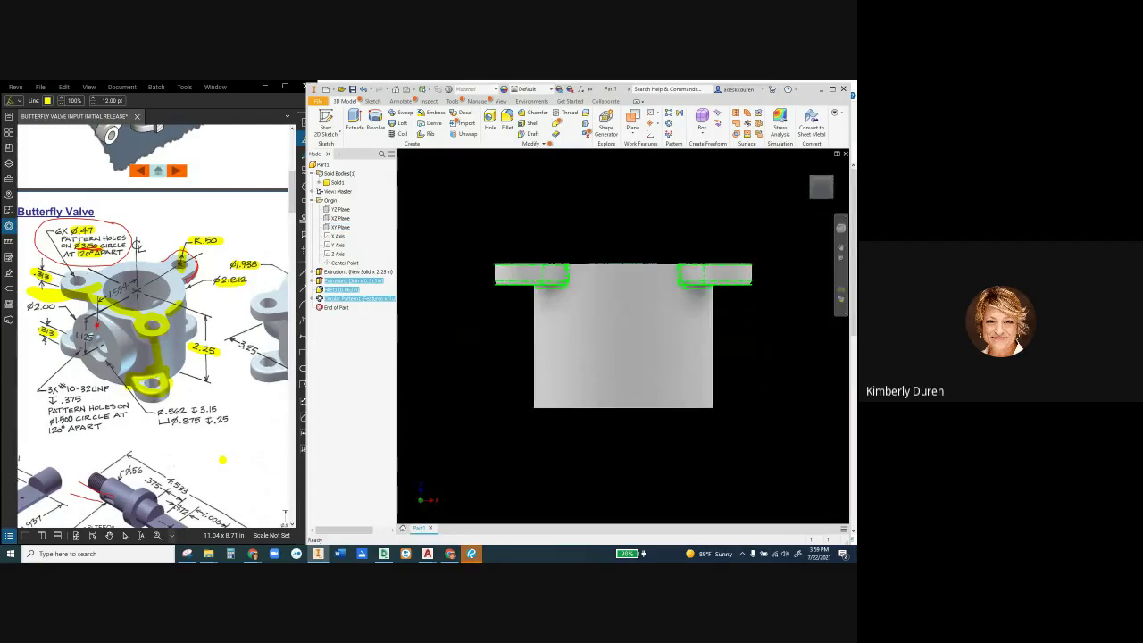
{"action": "key", "text": "F4"}
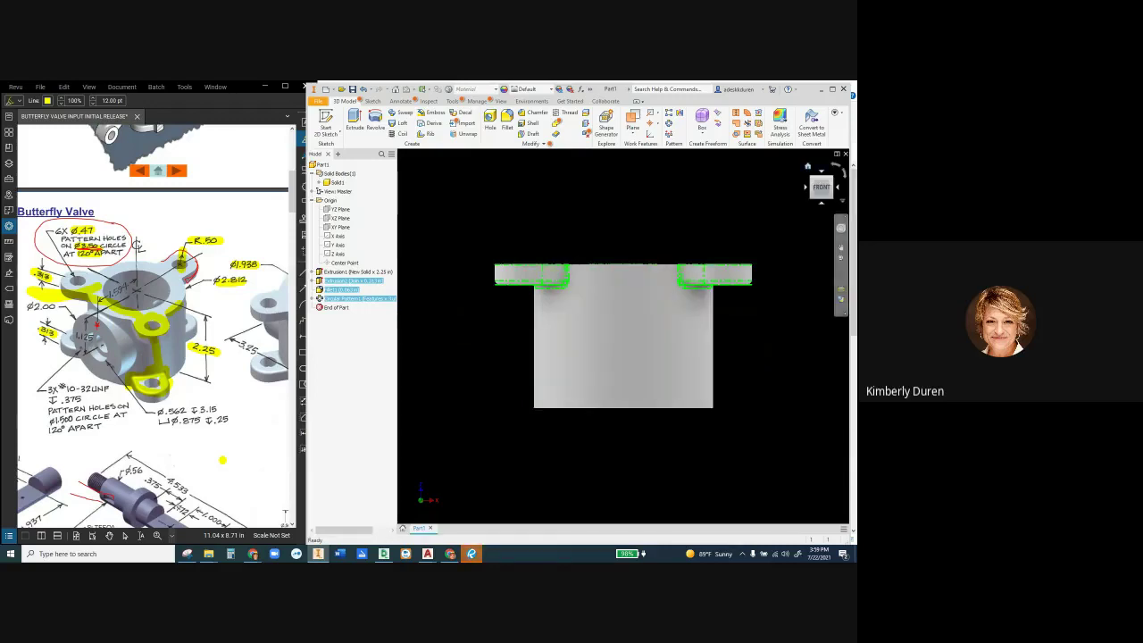
{"action": "left_click", "coordinate": [808, 167]}
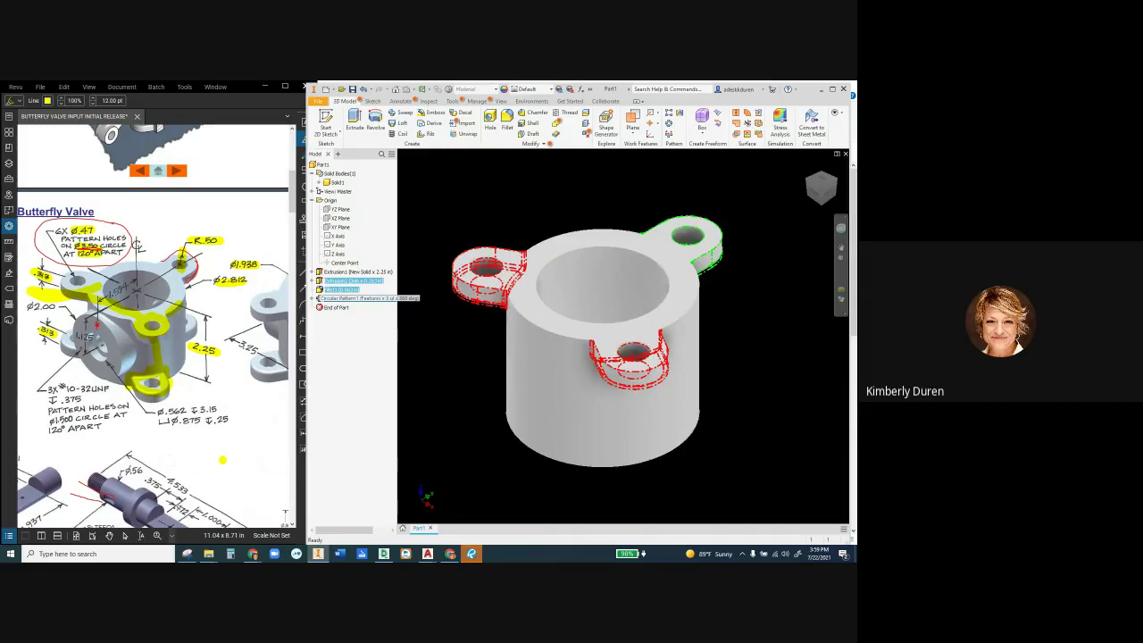
{"action": "left_click", "coordinate": [358, 299], "text": "ctrl"}
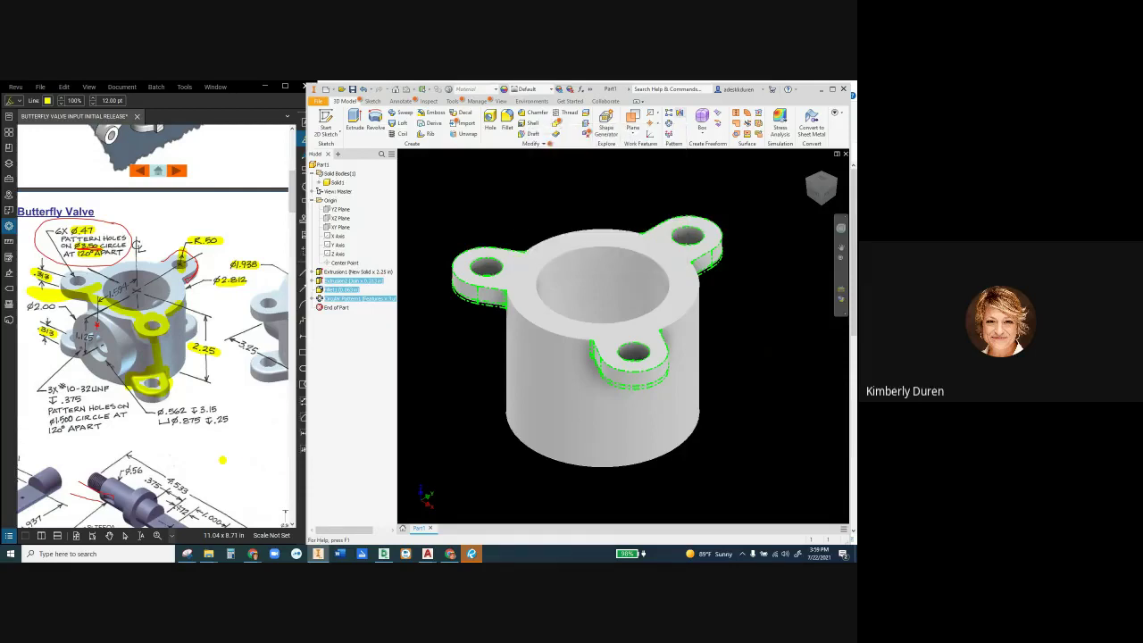
{"action": "left_click", "coordinate": [680, 113]}
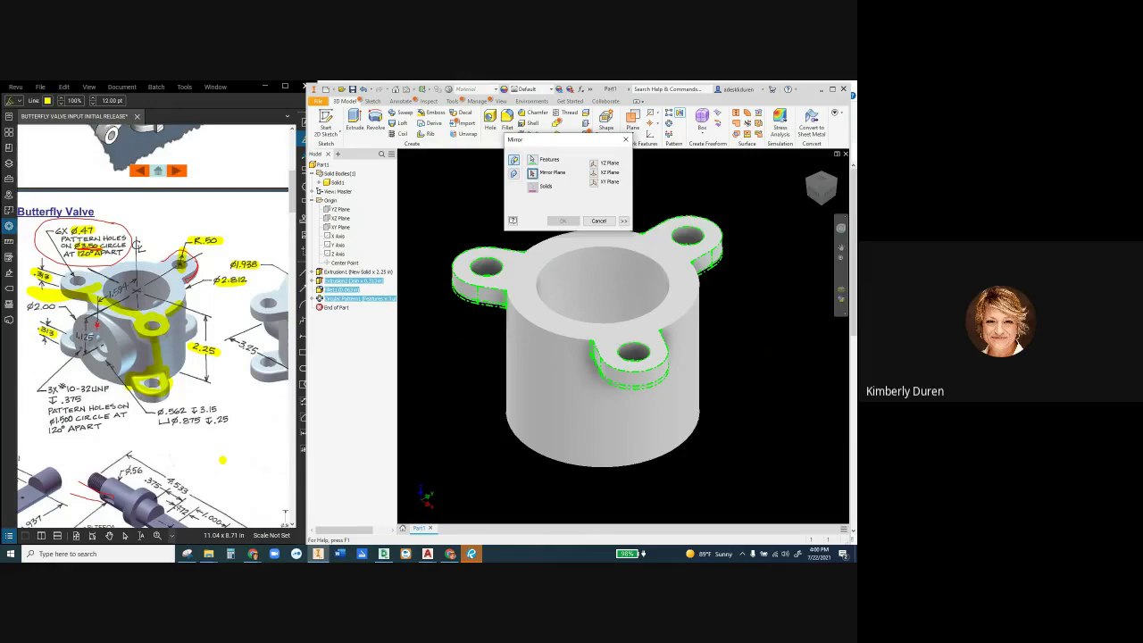
{"action": "key", "text": "Escape"}
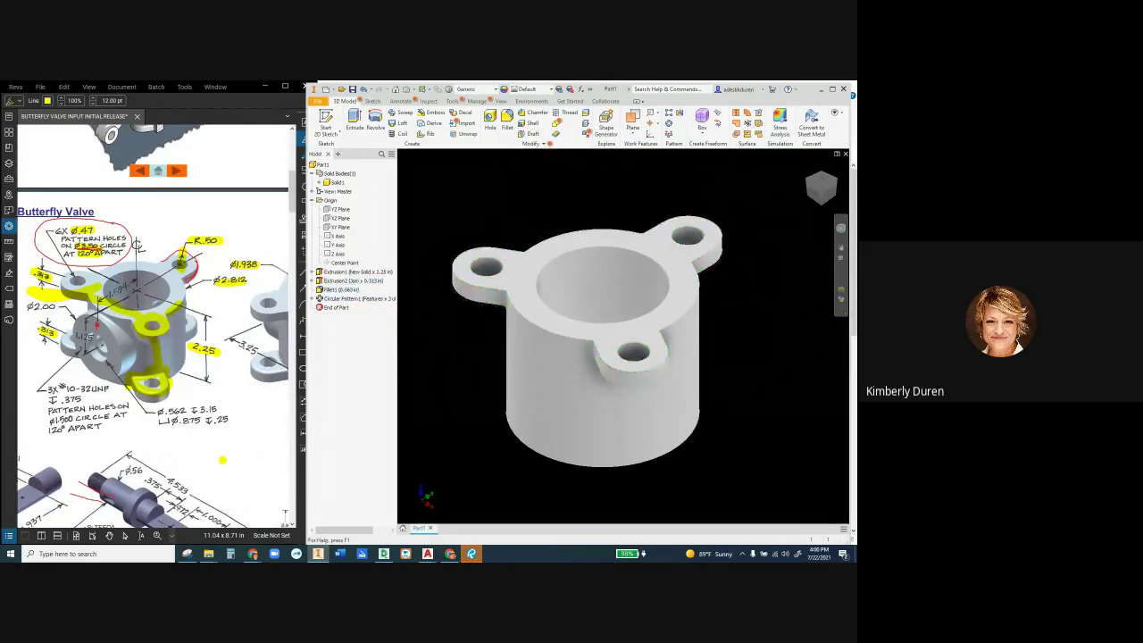
Mirror the lug extrusion, its fillet and the circular pattern about the XY plane to the cylinder's other end
{"action": "left_click", "coordinate": [679, 114]}
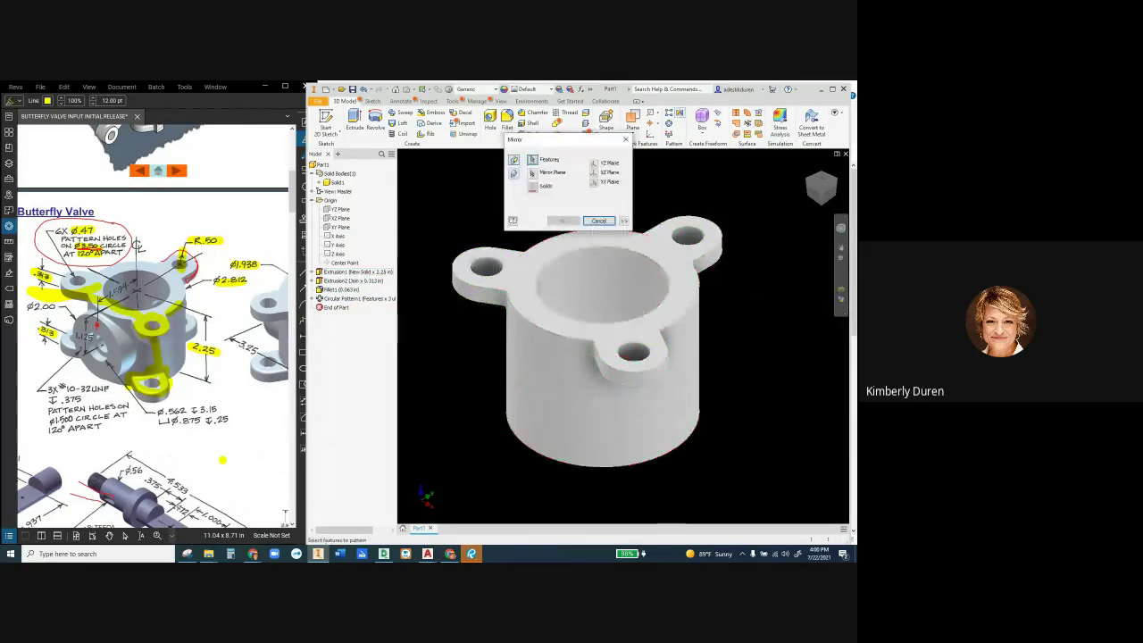
{"action": "left_click", "coordinate": [341, 290]}
{"action": "left_click", "coordinate": [344, 280]}
{"action": "left_click", "coordinate": [348, 298]}
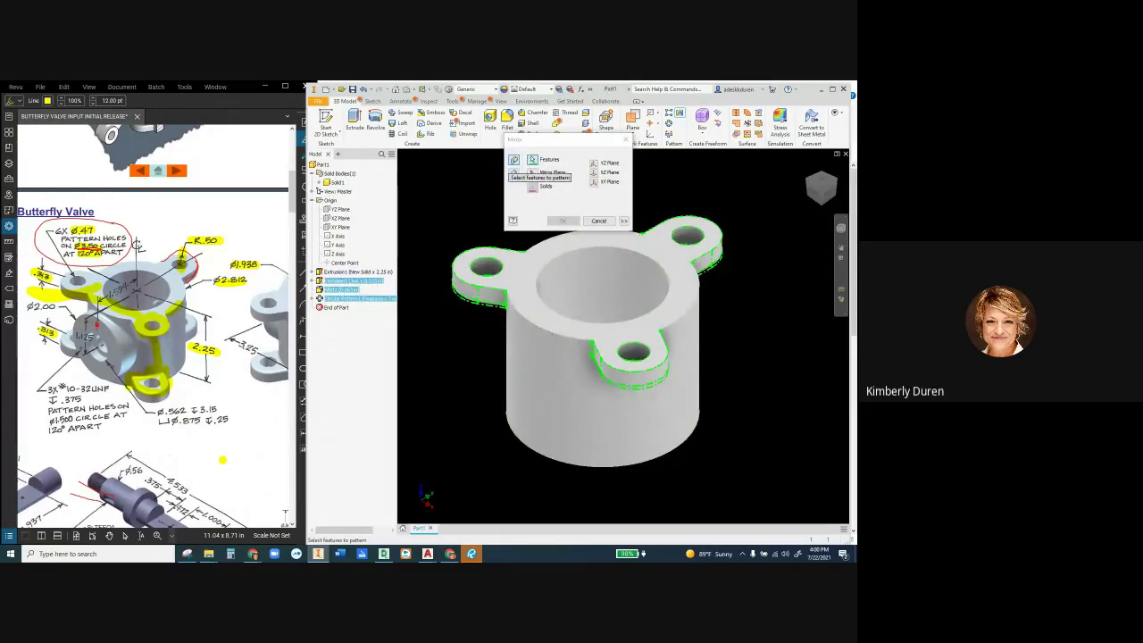
{"action": "left_click", "coordinate": [515, 174]}
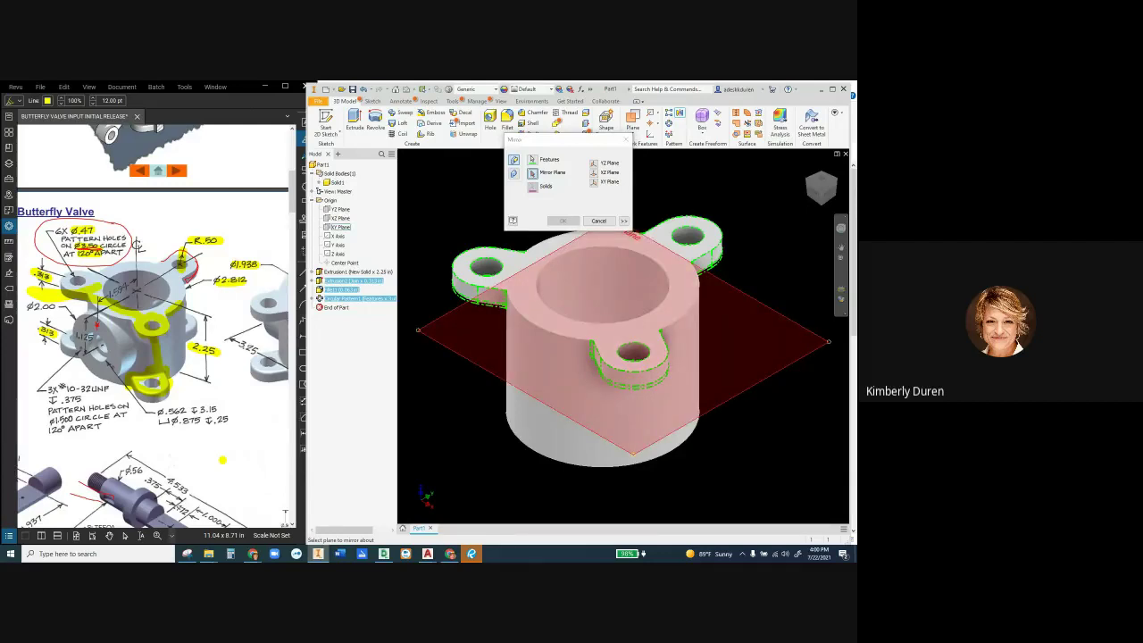
{"action": "left_click", "coordinate": [340, 227]}
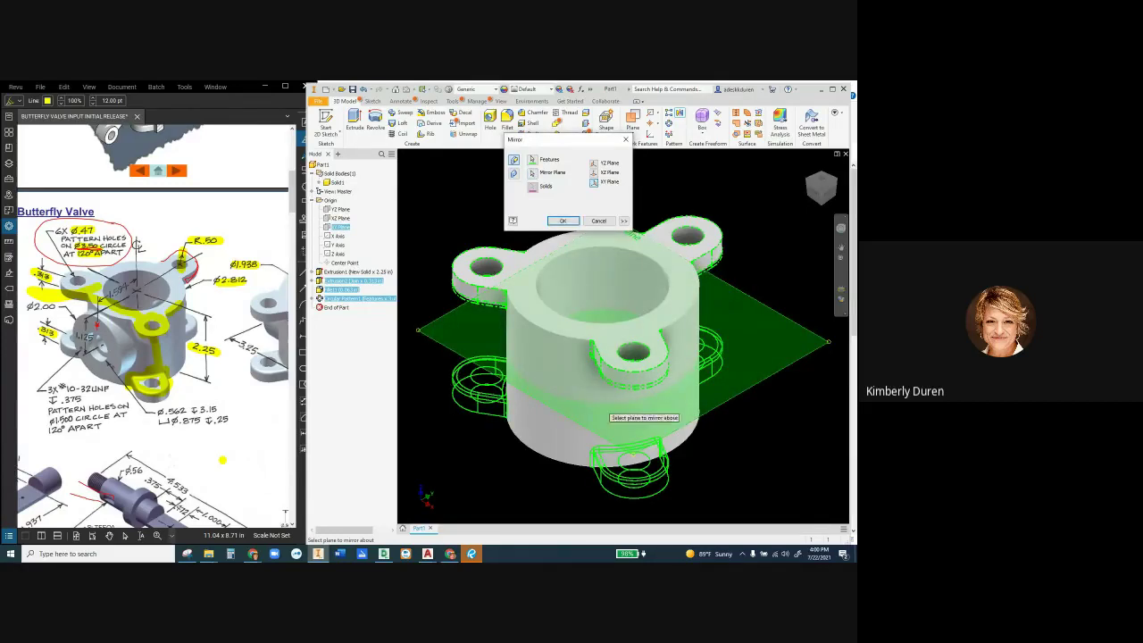
{"action": "key", "text": "Return"}
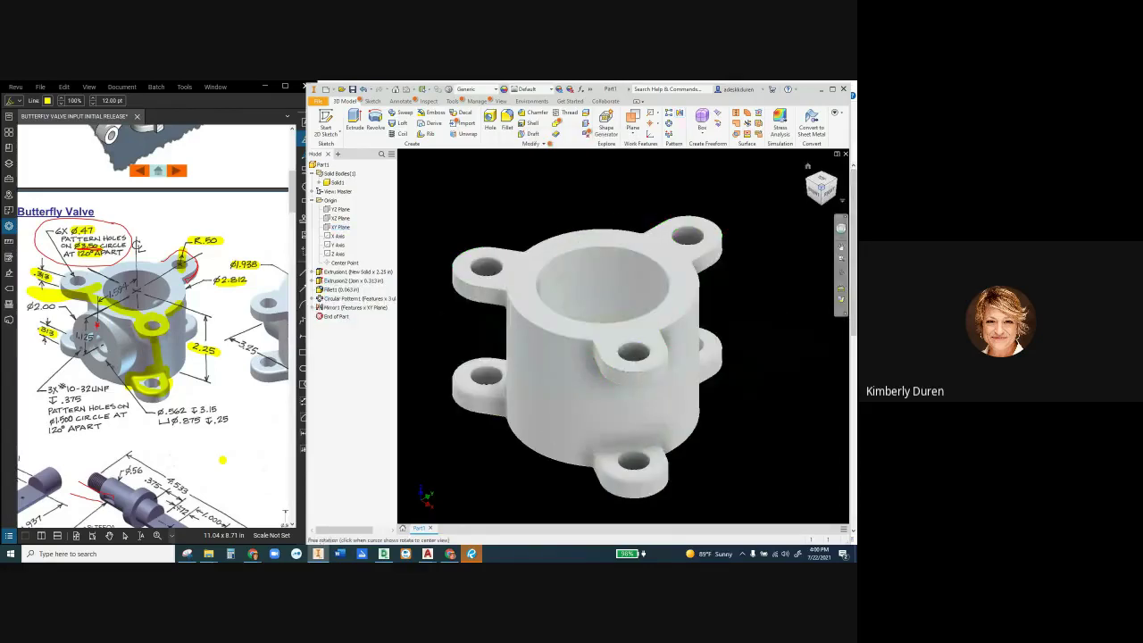
Save the part as BODY in the BUTTERFLY VALVE folder
{"action": "middle_click_drag", "start_coordinate": [624, 337], "coordinate": [624, 337], "text": "shift"}
{"action": "left_click_drag", "start_coordinate": [623, 336], "coordinate": [622, 336]}
{"action": "left_click", "coordinate": [808, 167]}
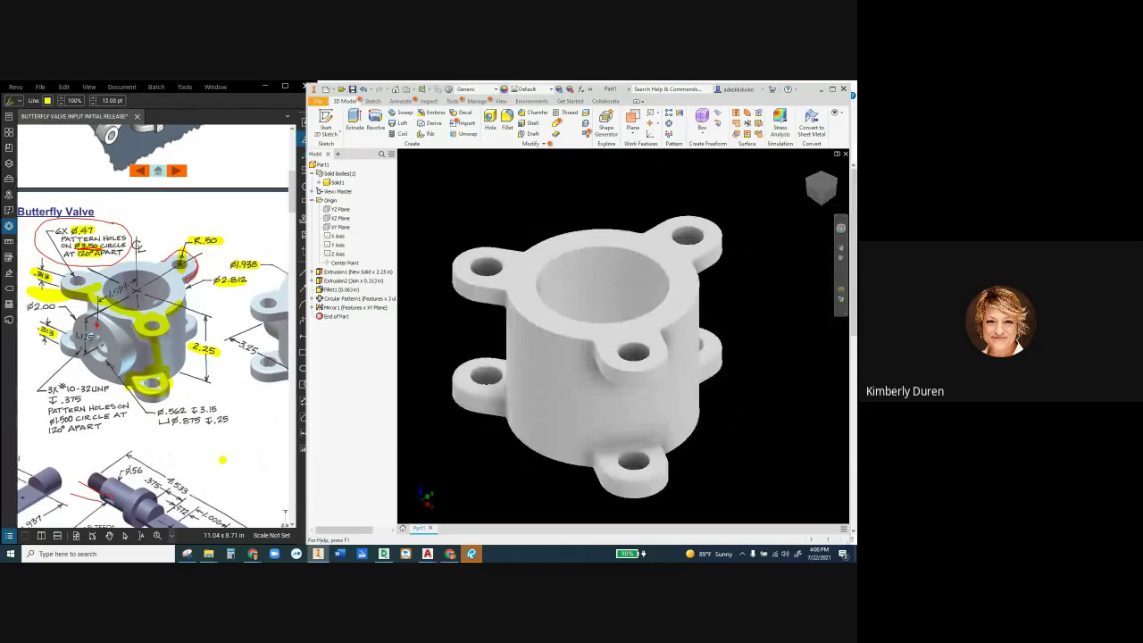
{"action": "key", "text": "ctrl+s"}
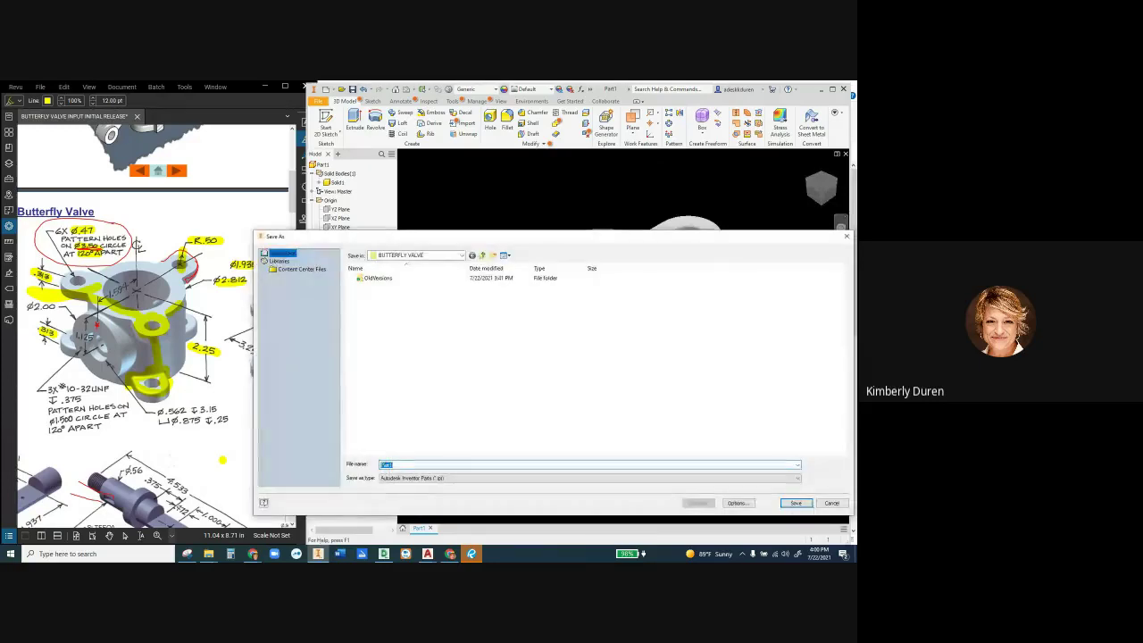
{"action": "type", "text": "BODY"}
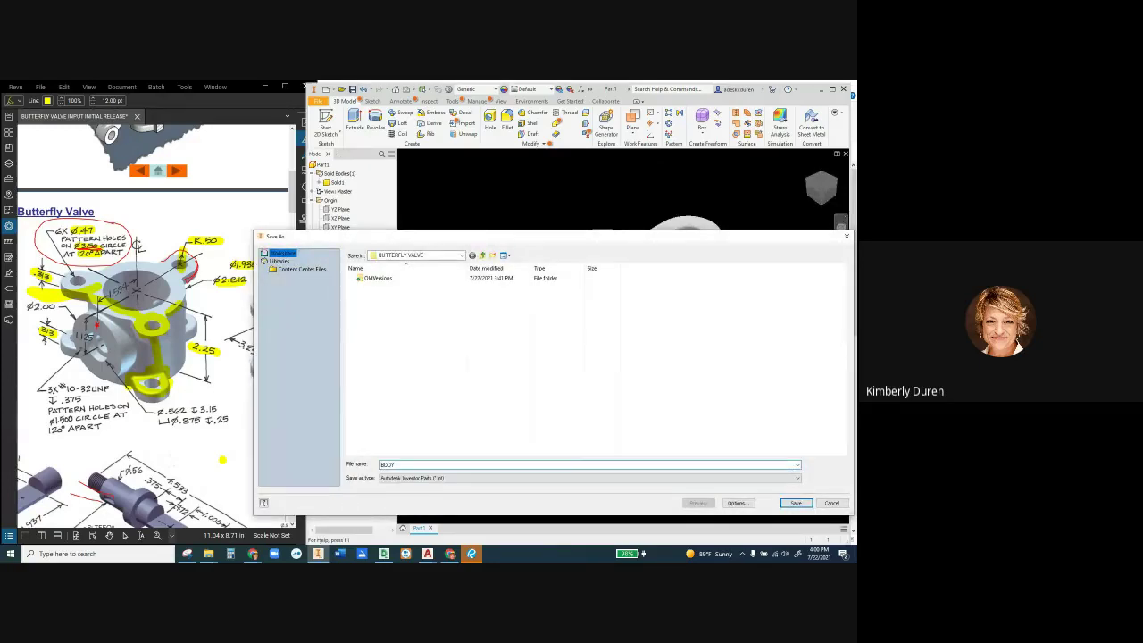
{"action": "key", "text": "Return"}
{"action": "key", "text": "Return"}
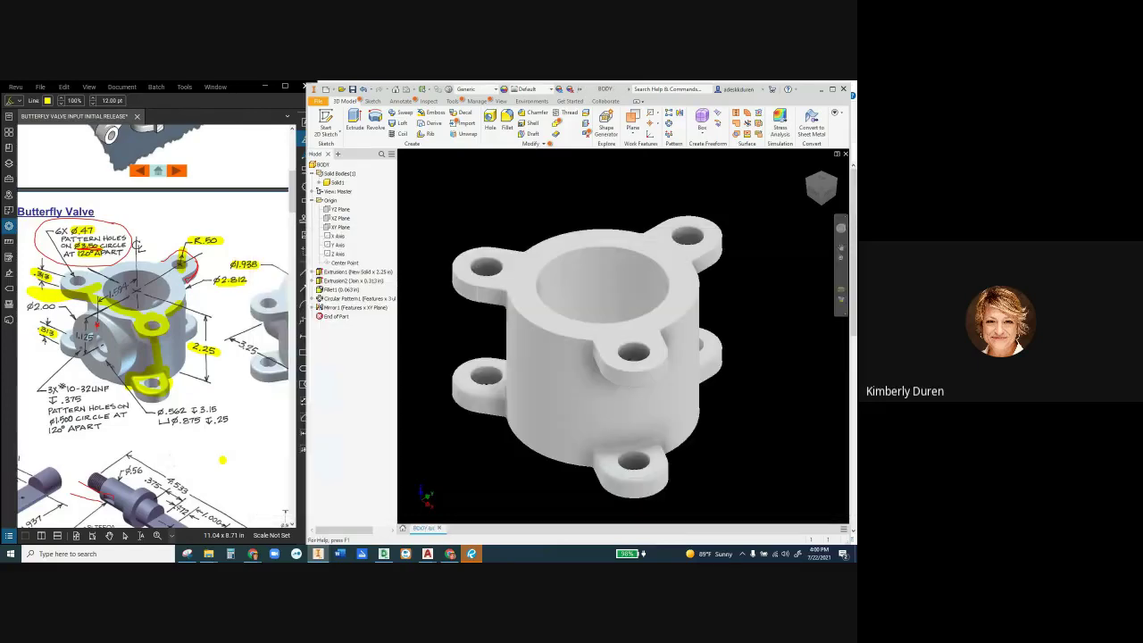